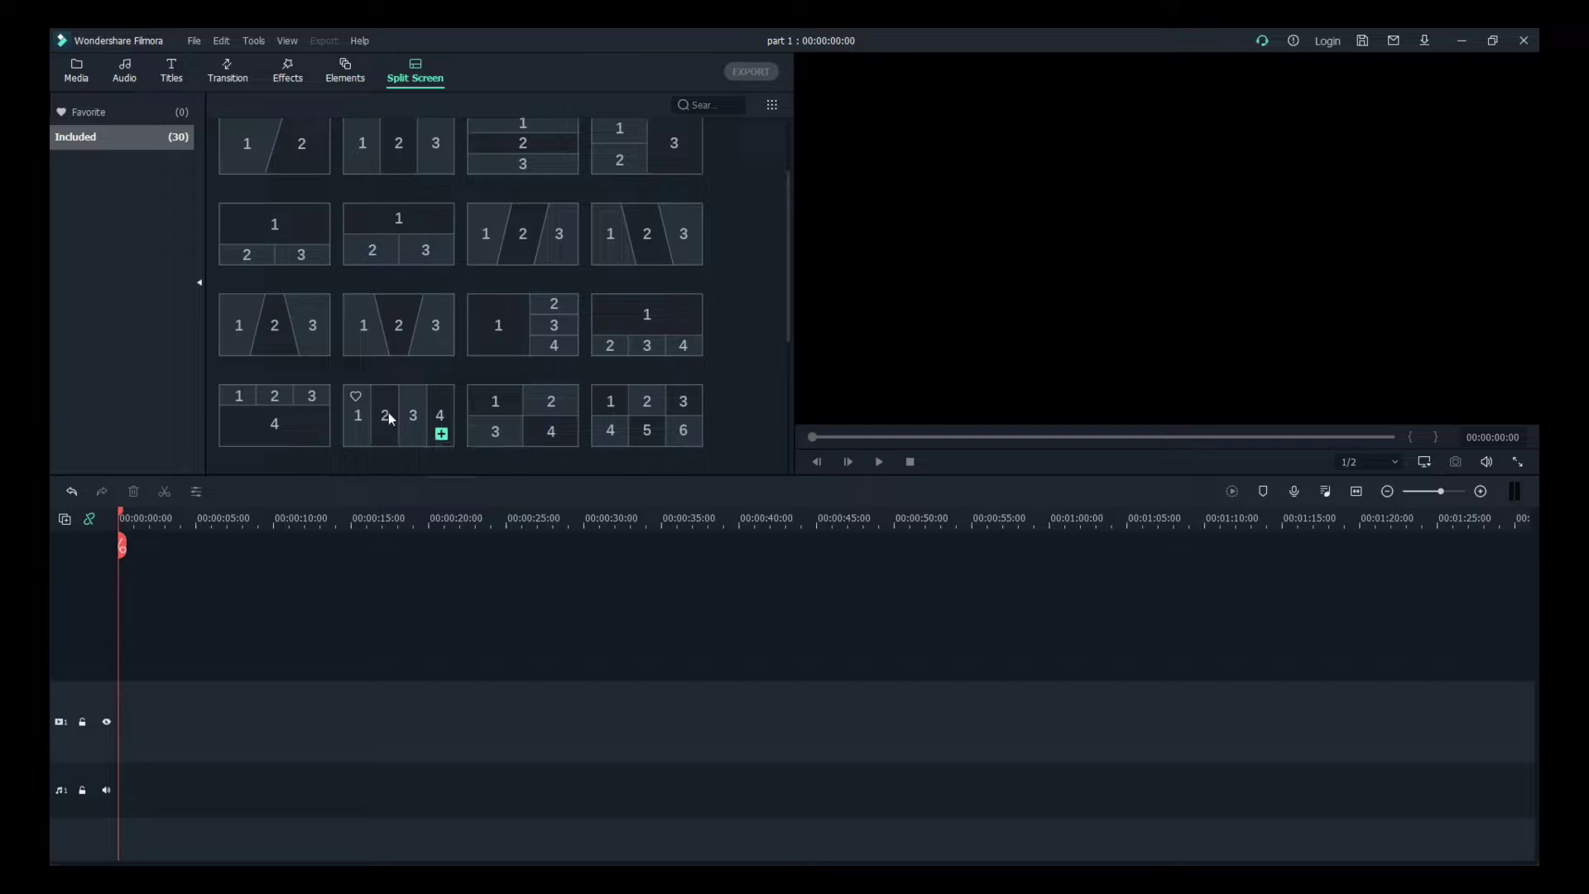
# Step: Place the four-column split-screen template on the timeline and put the joy-deb photo in panel one
pyautogui.moveTo(389, 412); pyautogui.dragTo(116, 736)
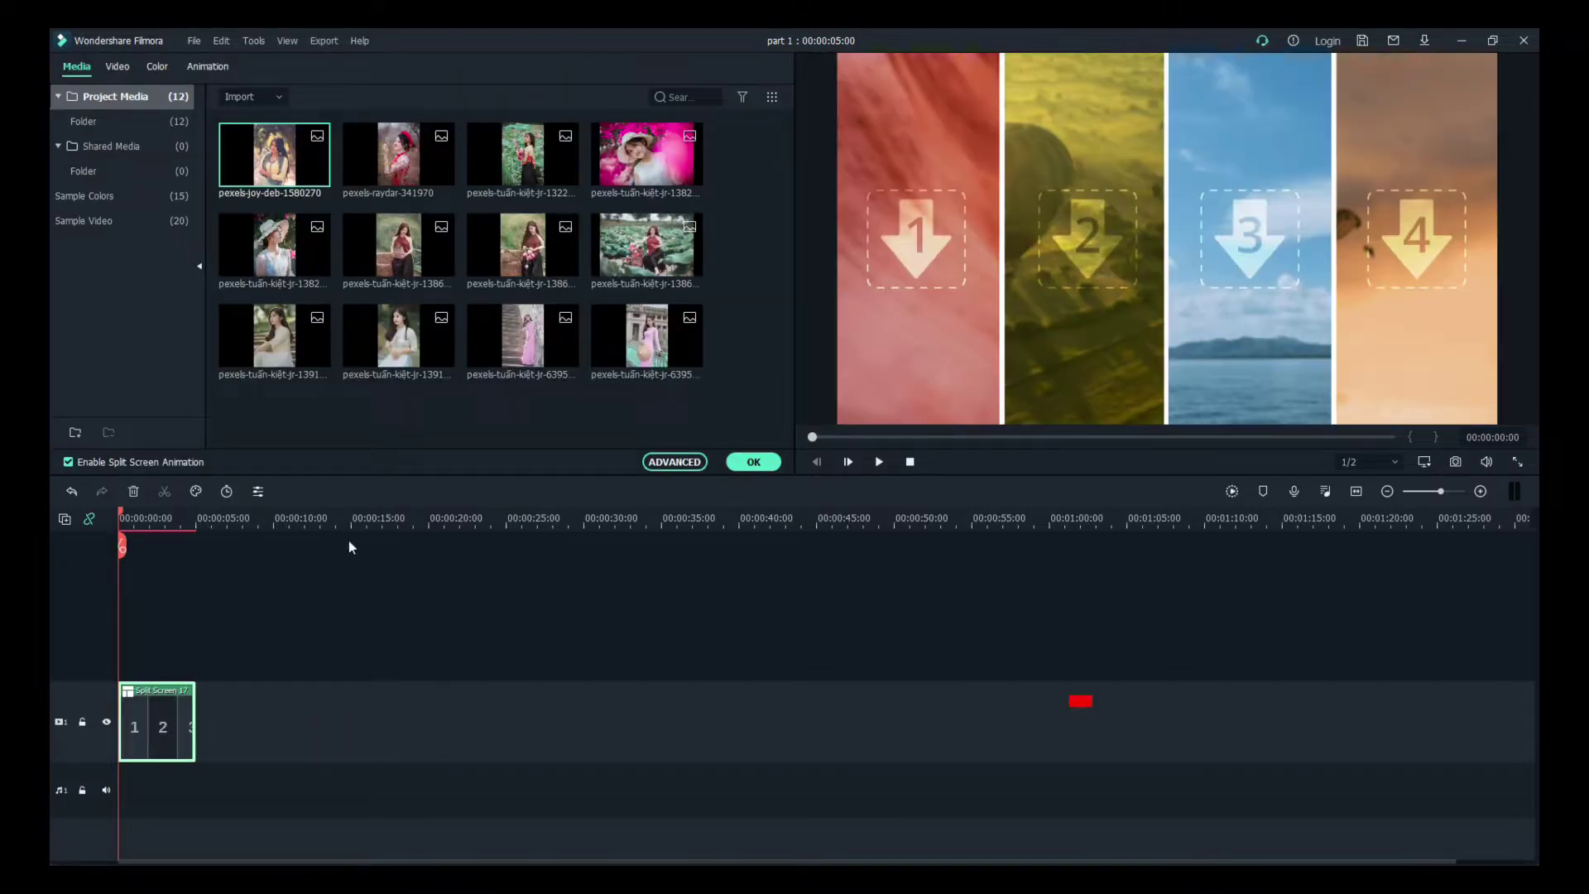
pyautogui.click(926, 219)
pyautogui.click(266, 165)
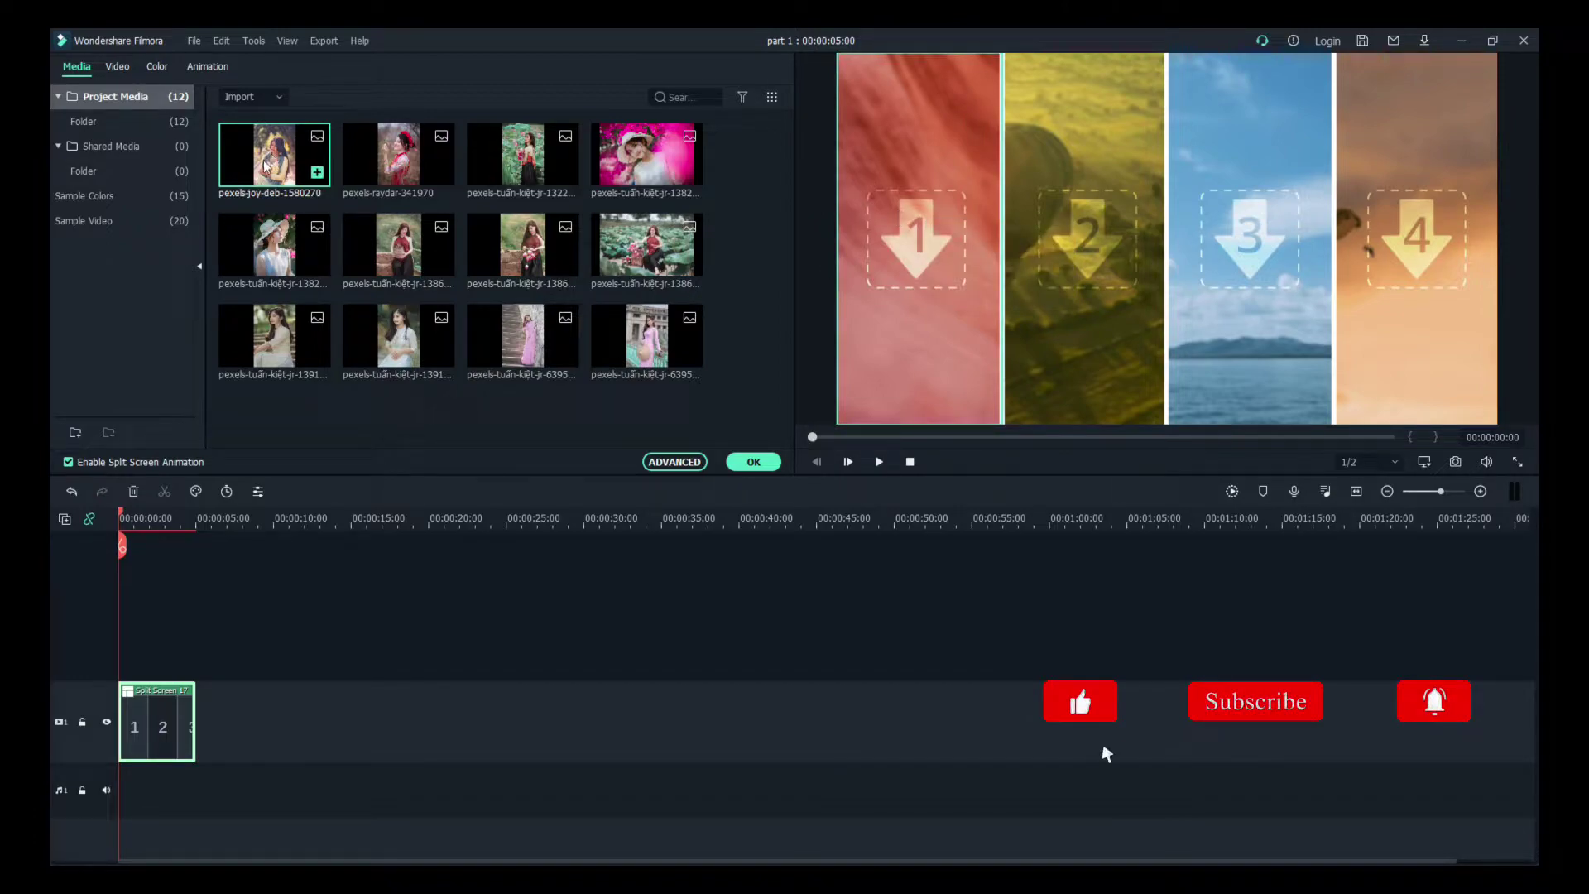
pyautogui.moveTo(888, 348); pyautogui.dragTo(887, 348)
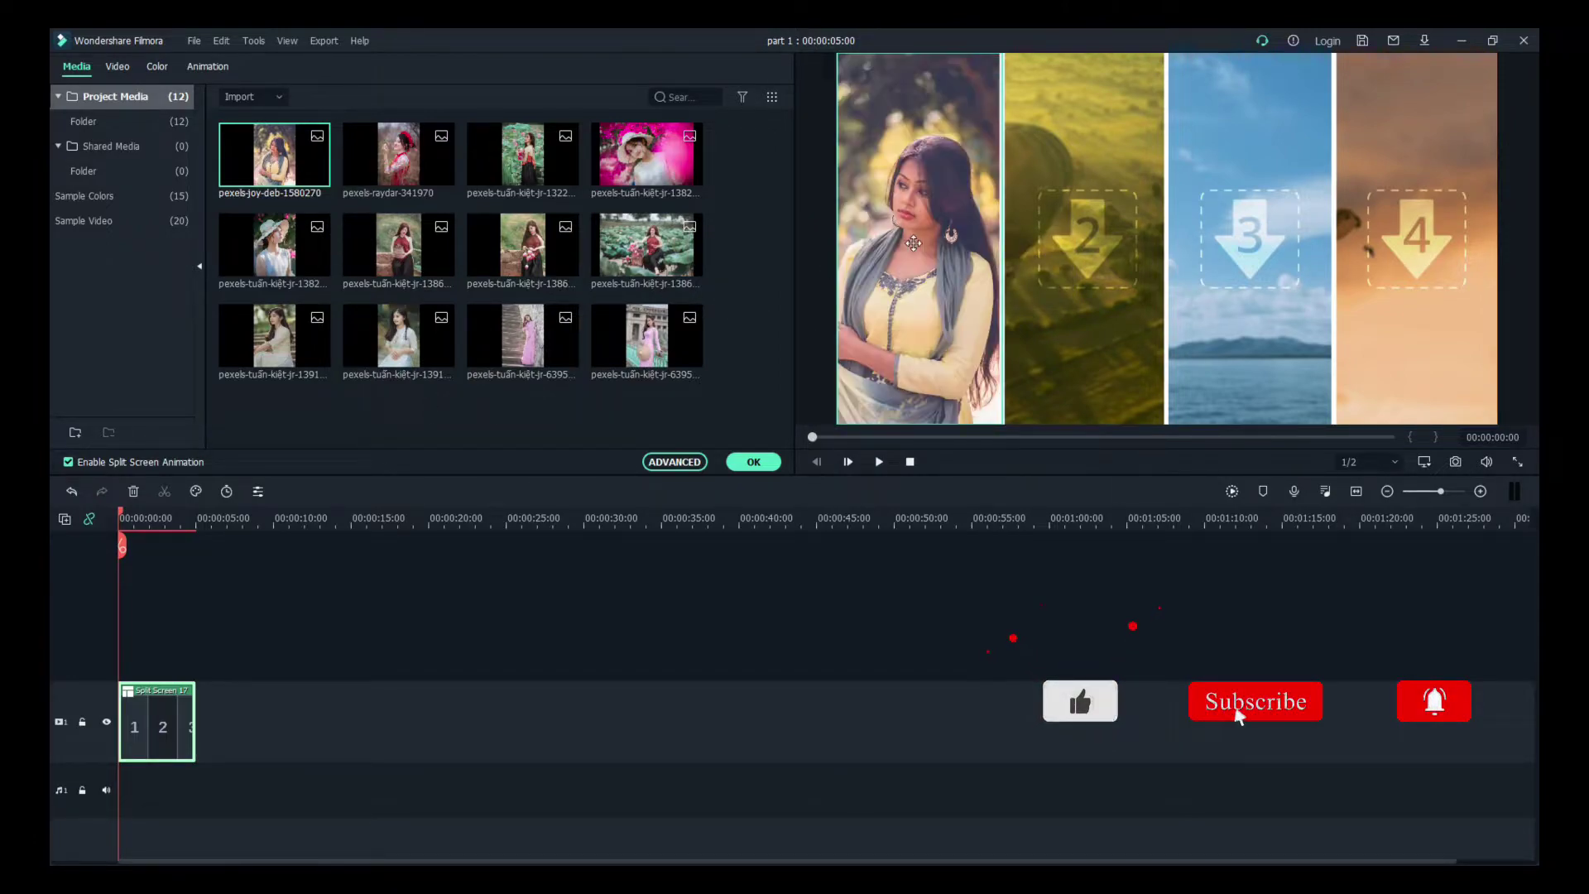
# Step: Fill the remaining panels with the raydar, lotus and pink hat photos, zooming the hat photo to fill
pyautogui.moveTo(397, 165)
pyautogui.moveTo(397, 165); pyautogui.dragTo(1085, 273)
pyautogui.click(405, 261)
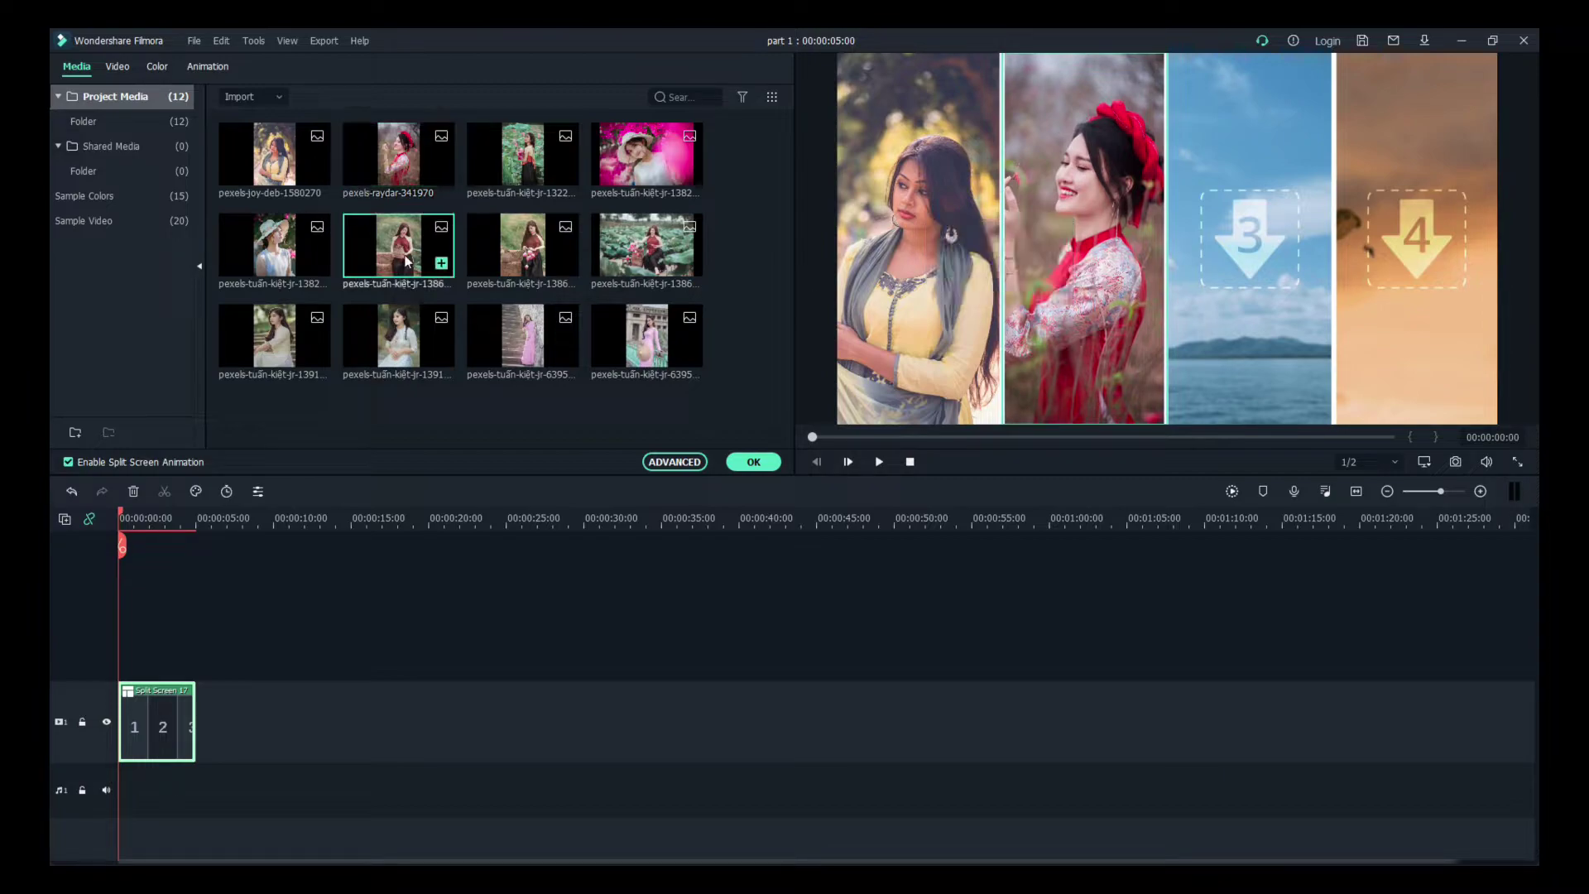
pyautogui.moveTo(521, 157); pyautogui.dragTo(1228, 250)
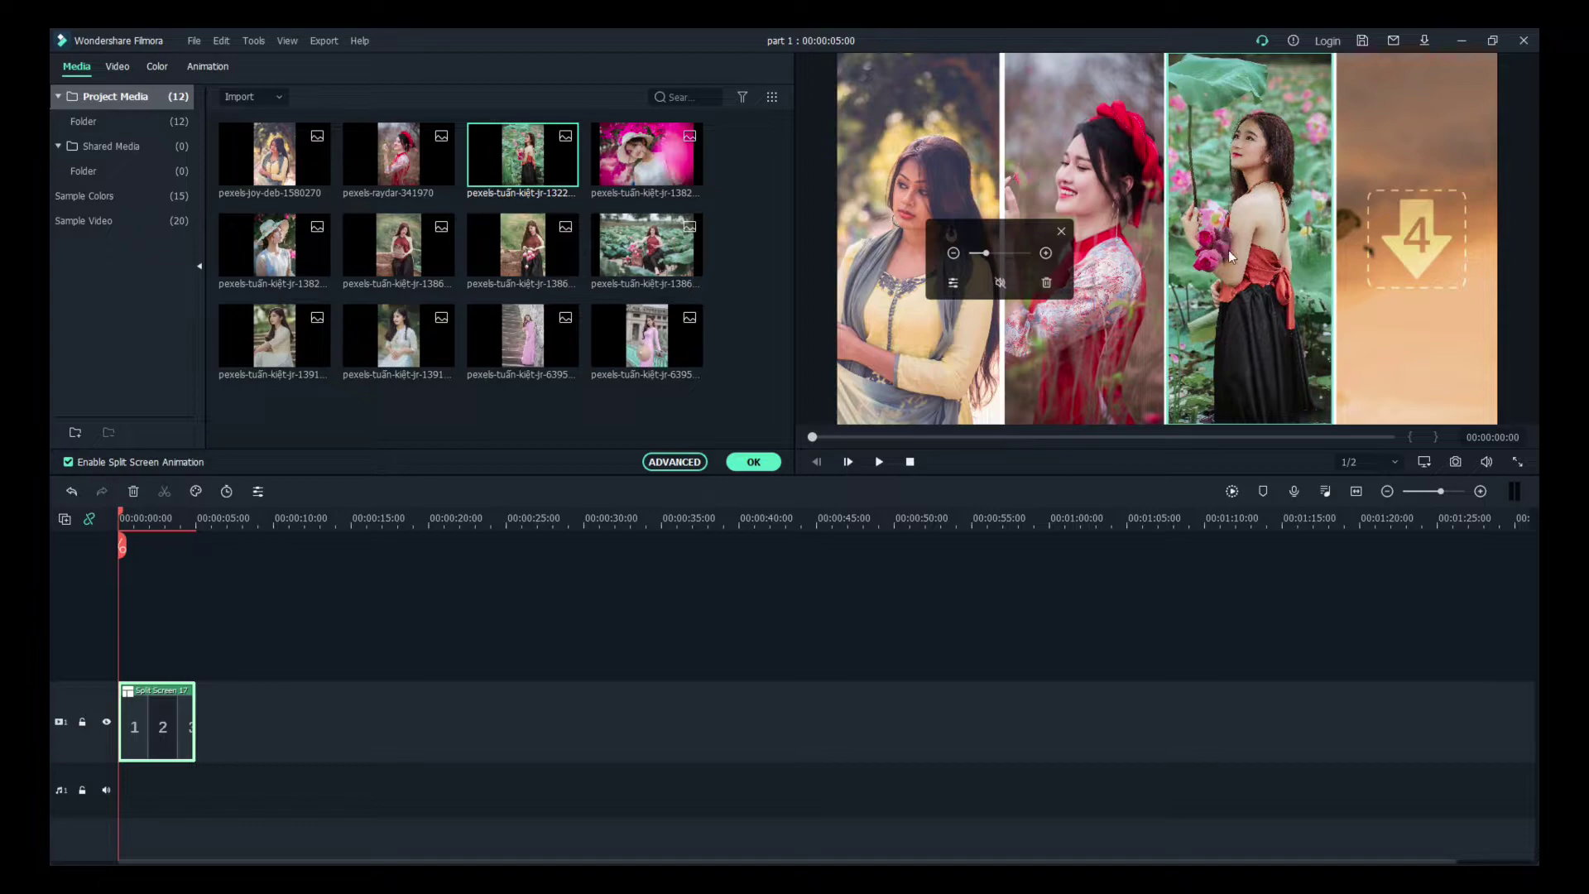
pyautogui.moveTo(629, 159); pyautogui.dragTo(1404, 225)
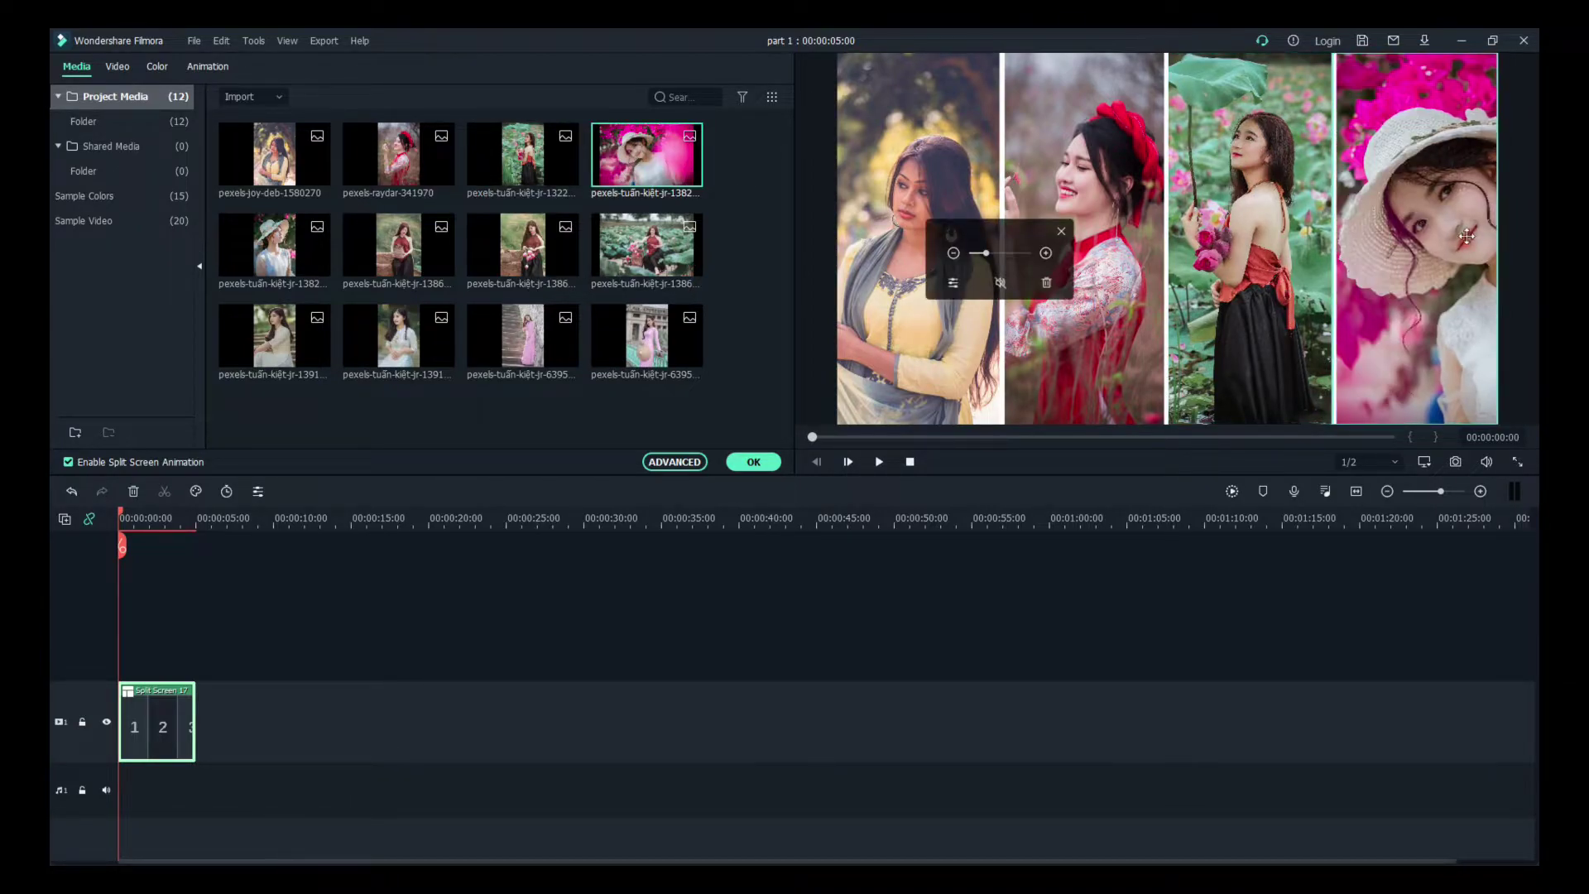
pyautogui.click(955, 255)
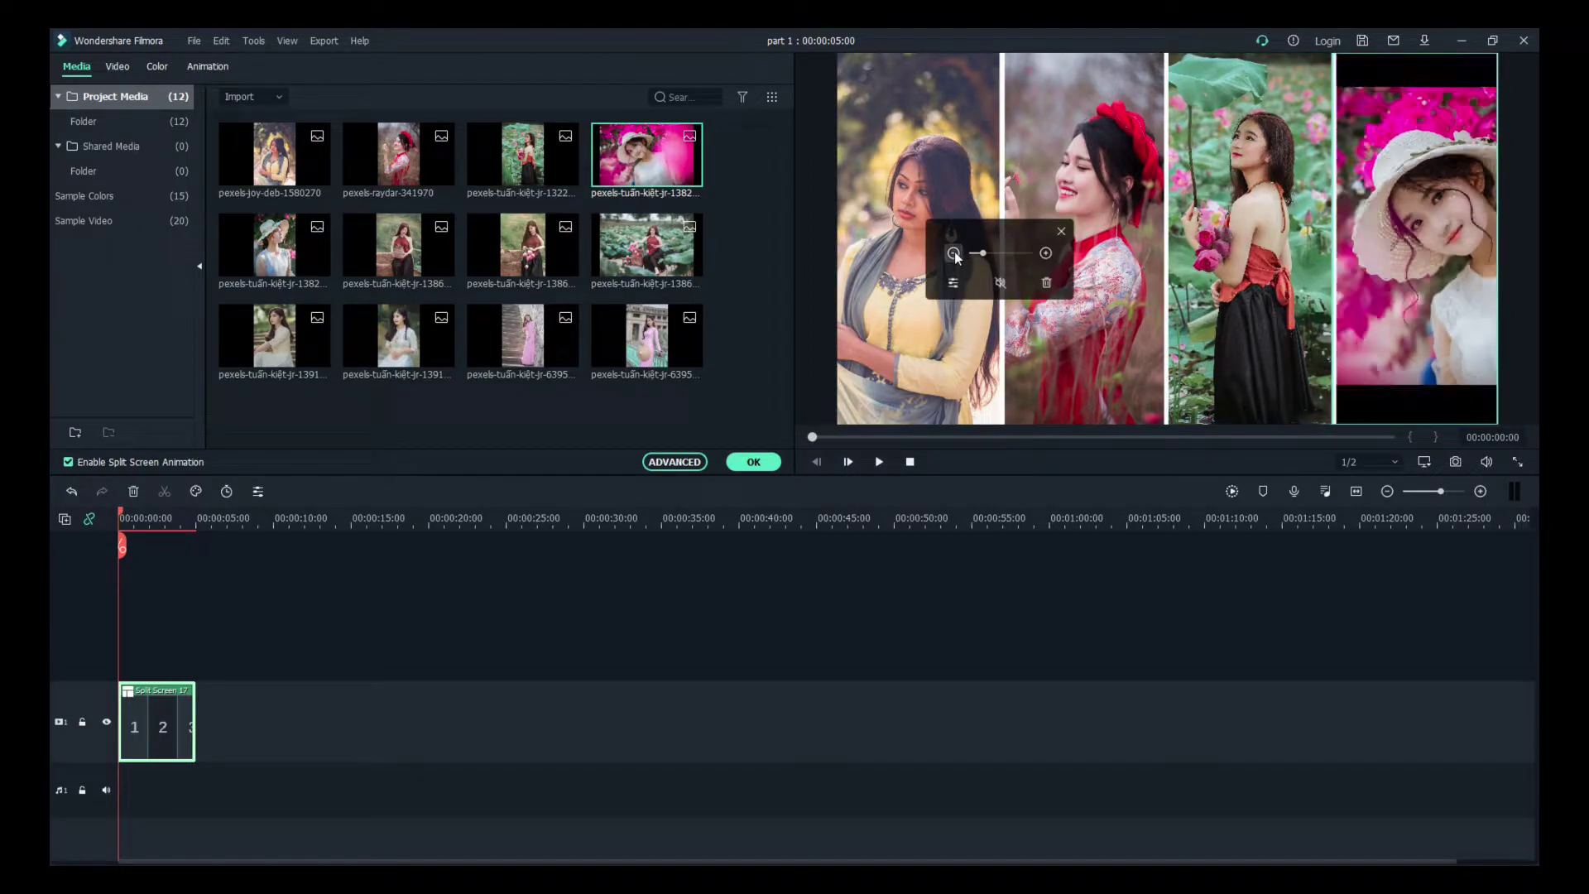
pyautogui.click(1045, 253)
pyautogui.click(930, 516)
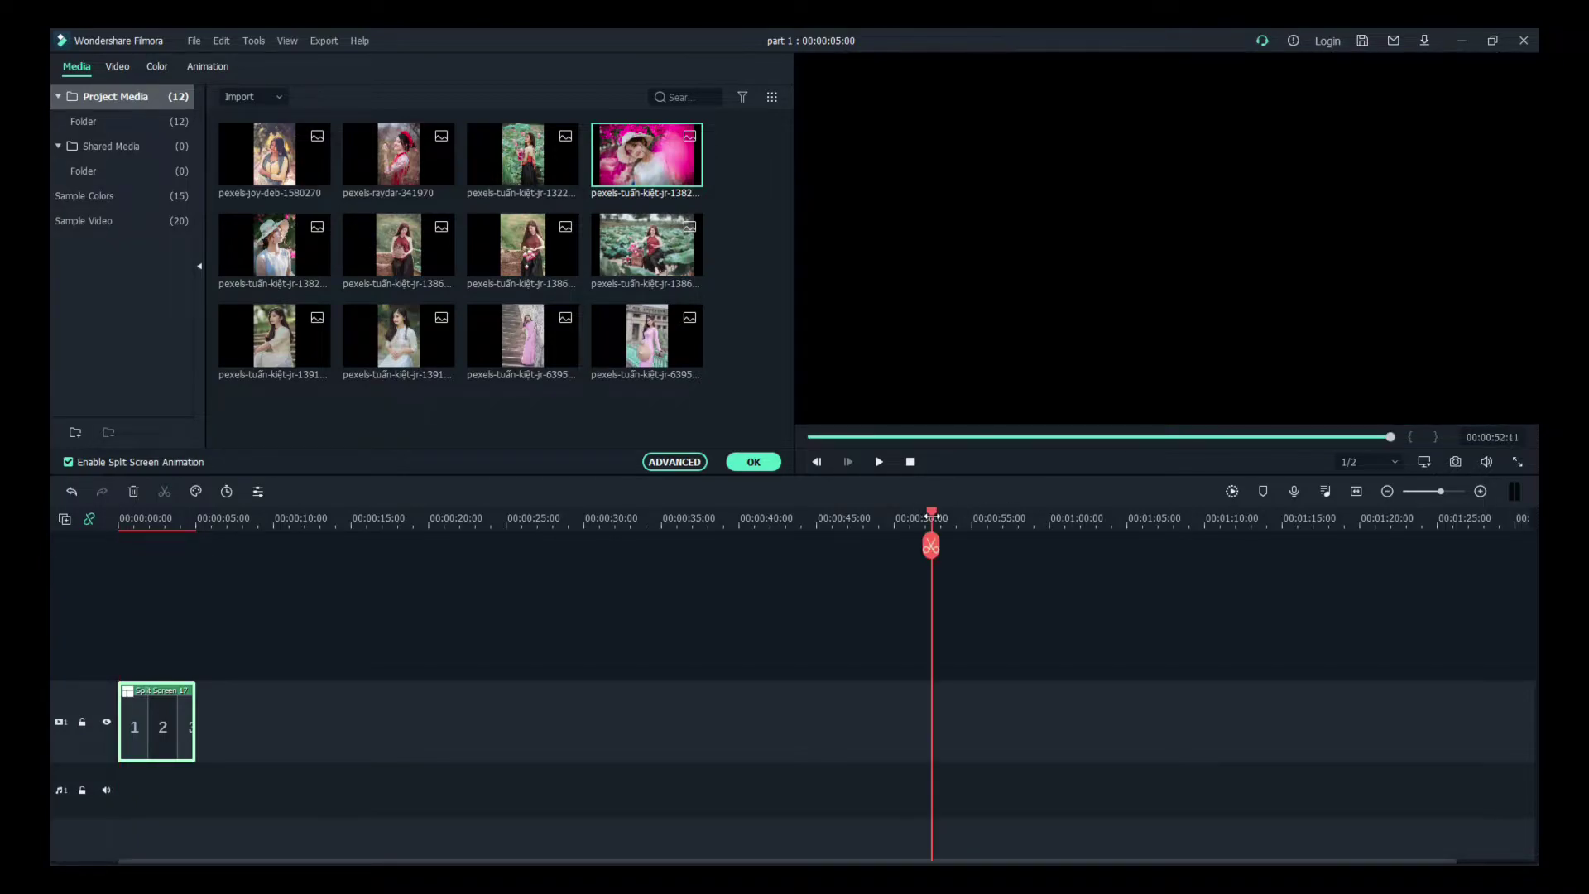
# Step: Scrub to a frame showing the full collage and save it as the still Snapshot_21
pyautogui.moveTo(937, 515); pyautogui.dragTo(158, 522)
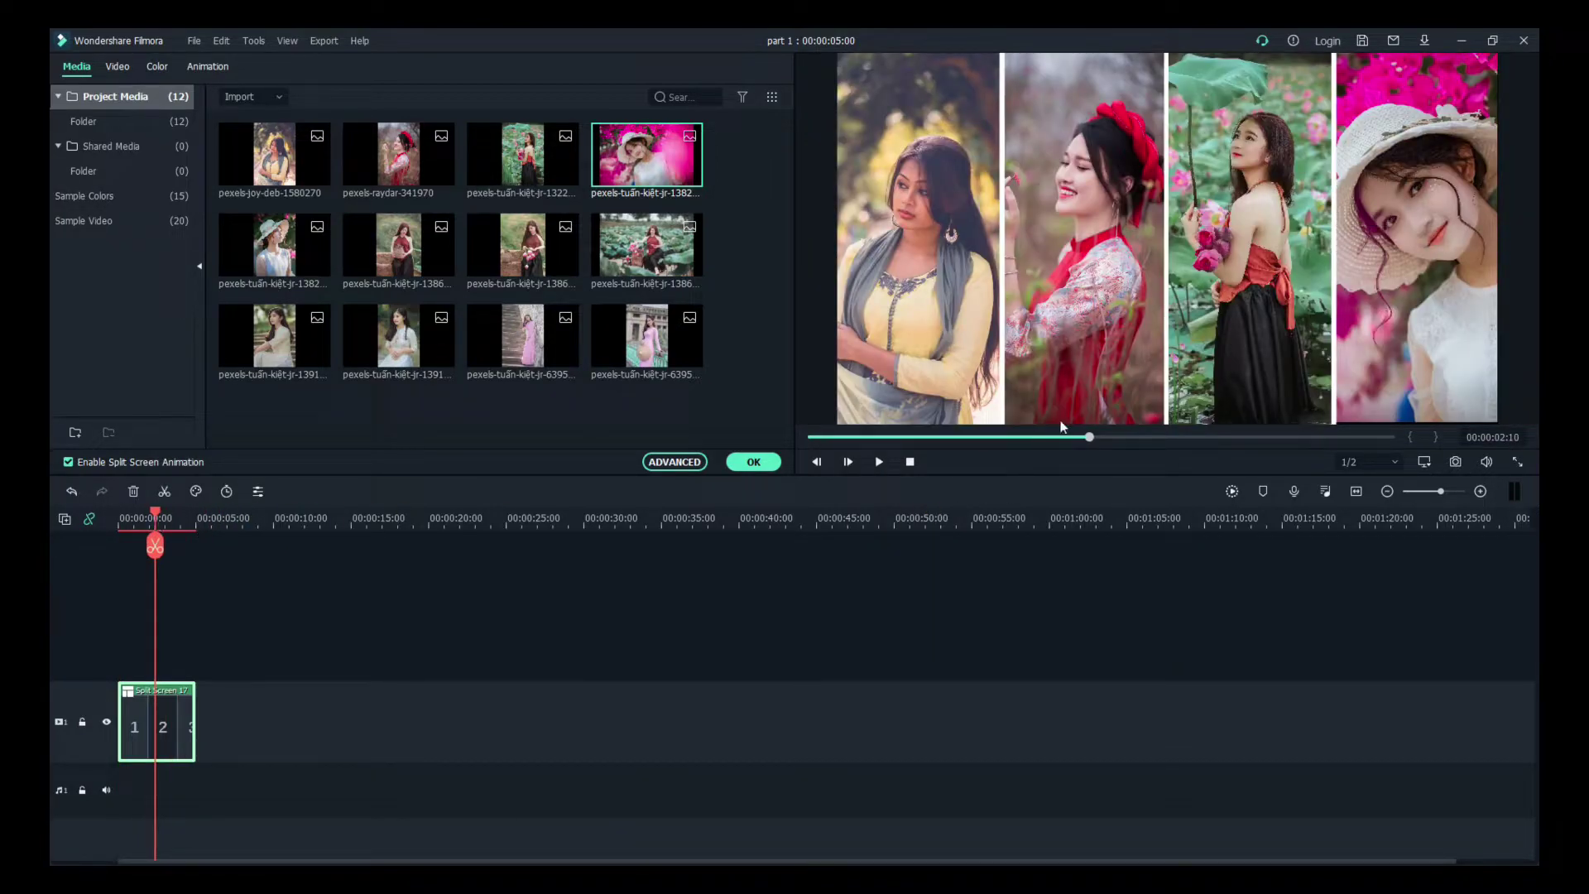
pyautogui.moveTo(1018, 437)
pyautogui.mouseDown()
pyautogui.moveTo(870, 437)
pyautogui.moveTo(1046, 439)
pyautogui.mouseUp()
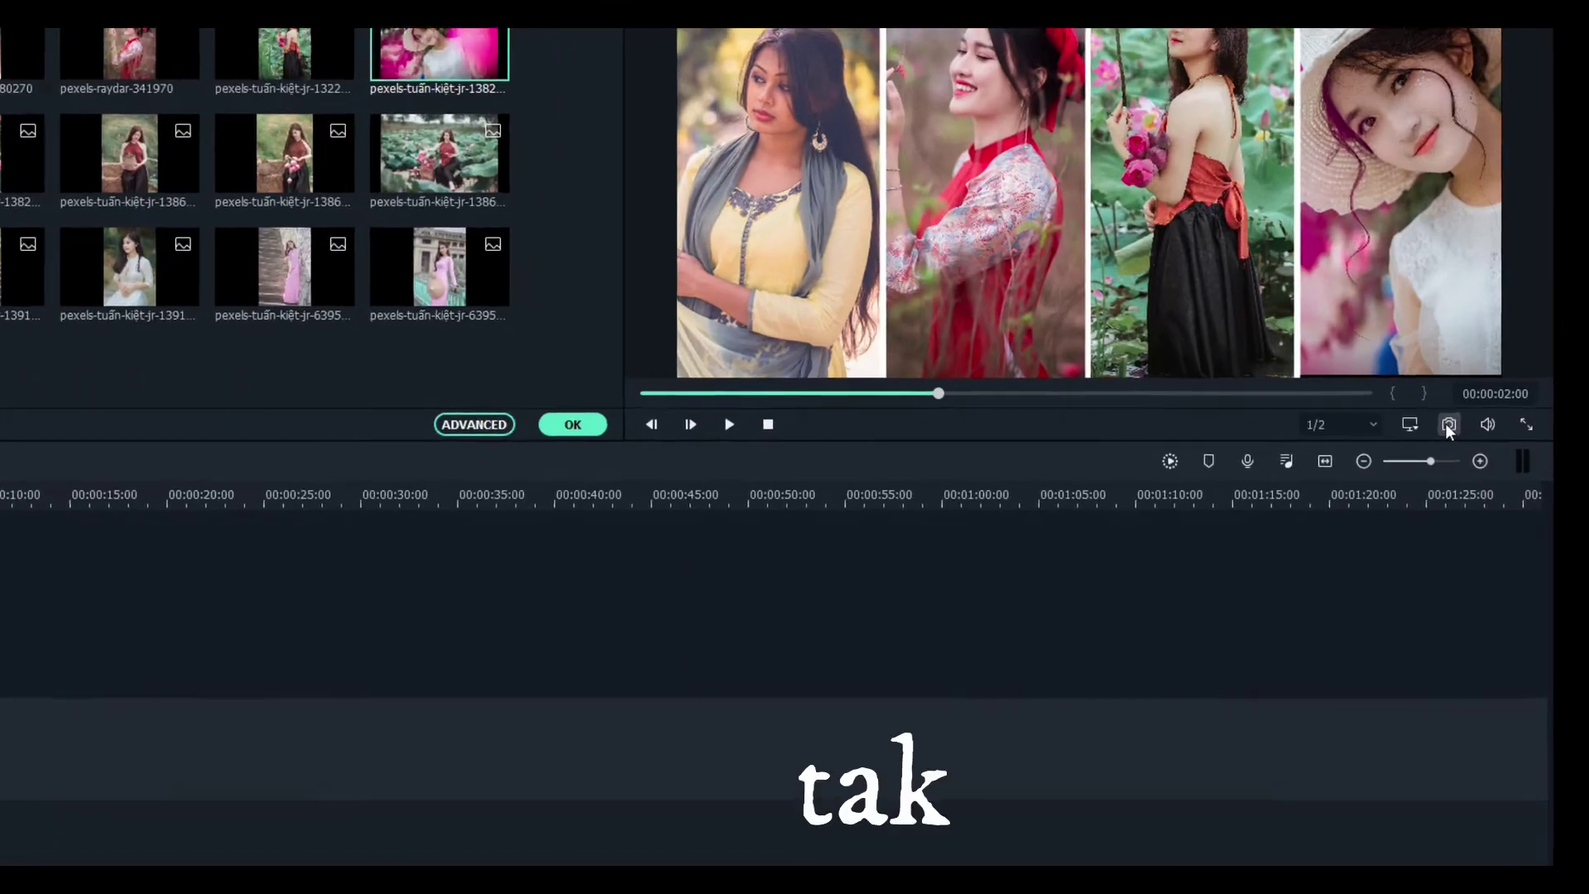
pyautogui.click(1458, 462)
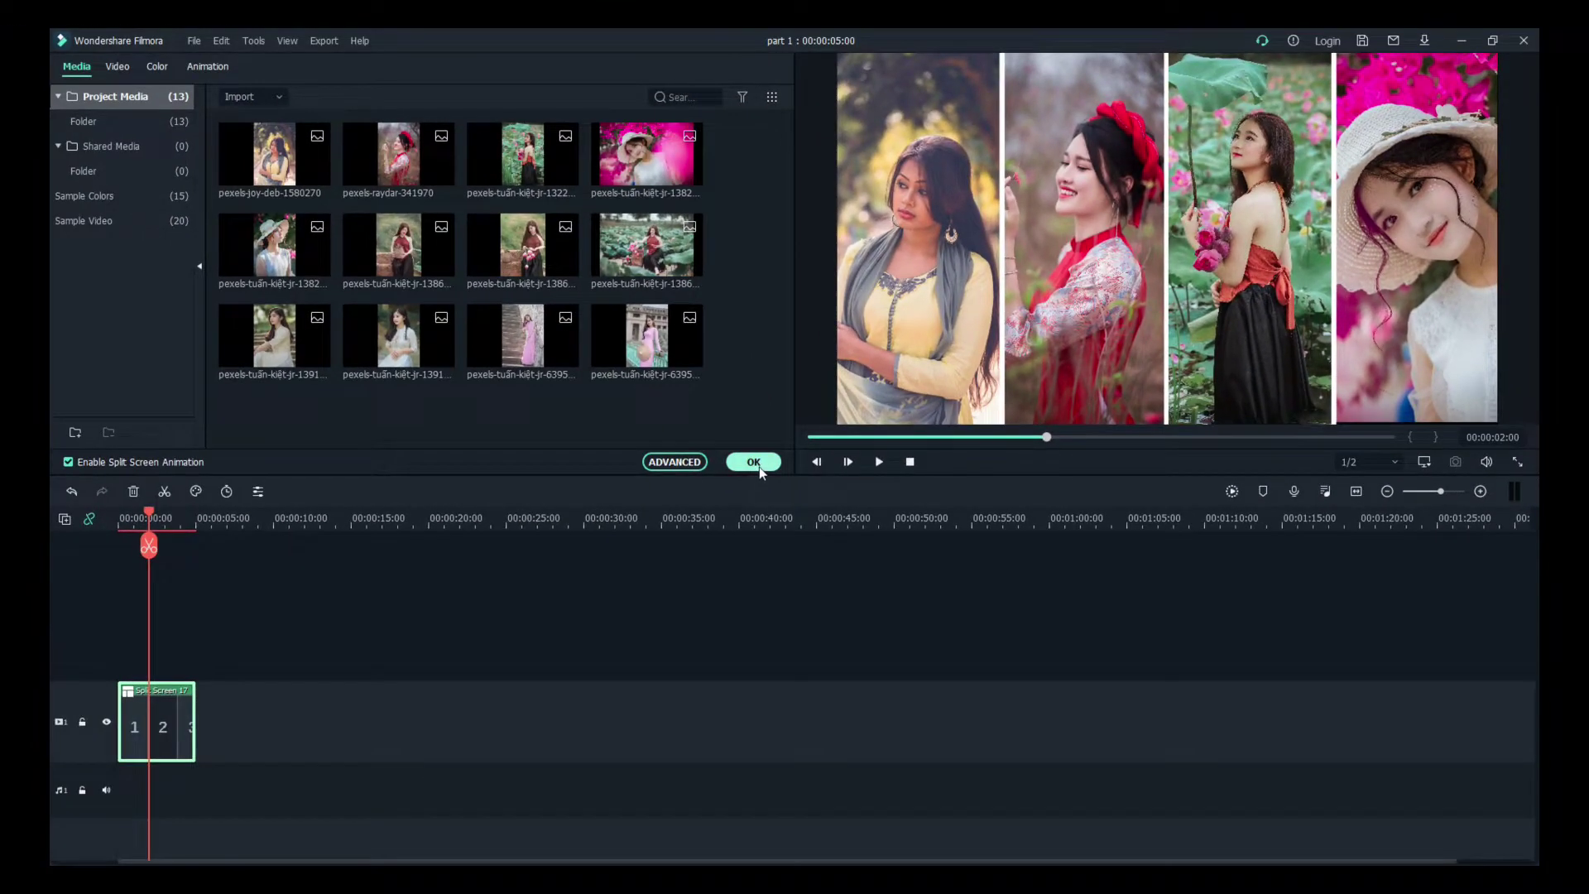
pyautogui.click(694, 449)
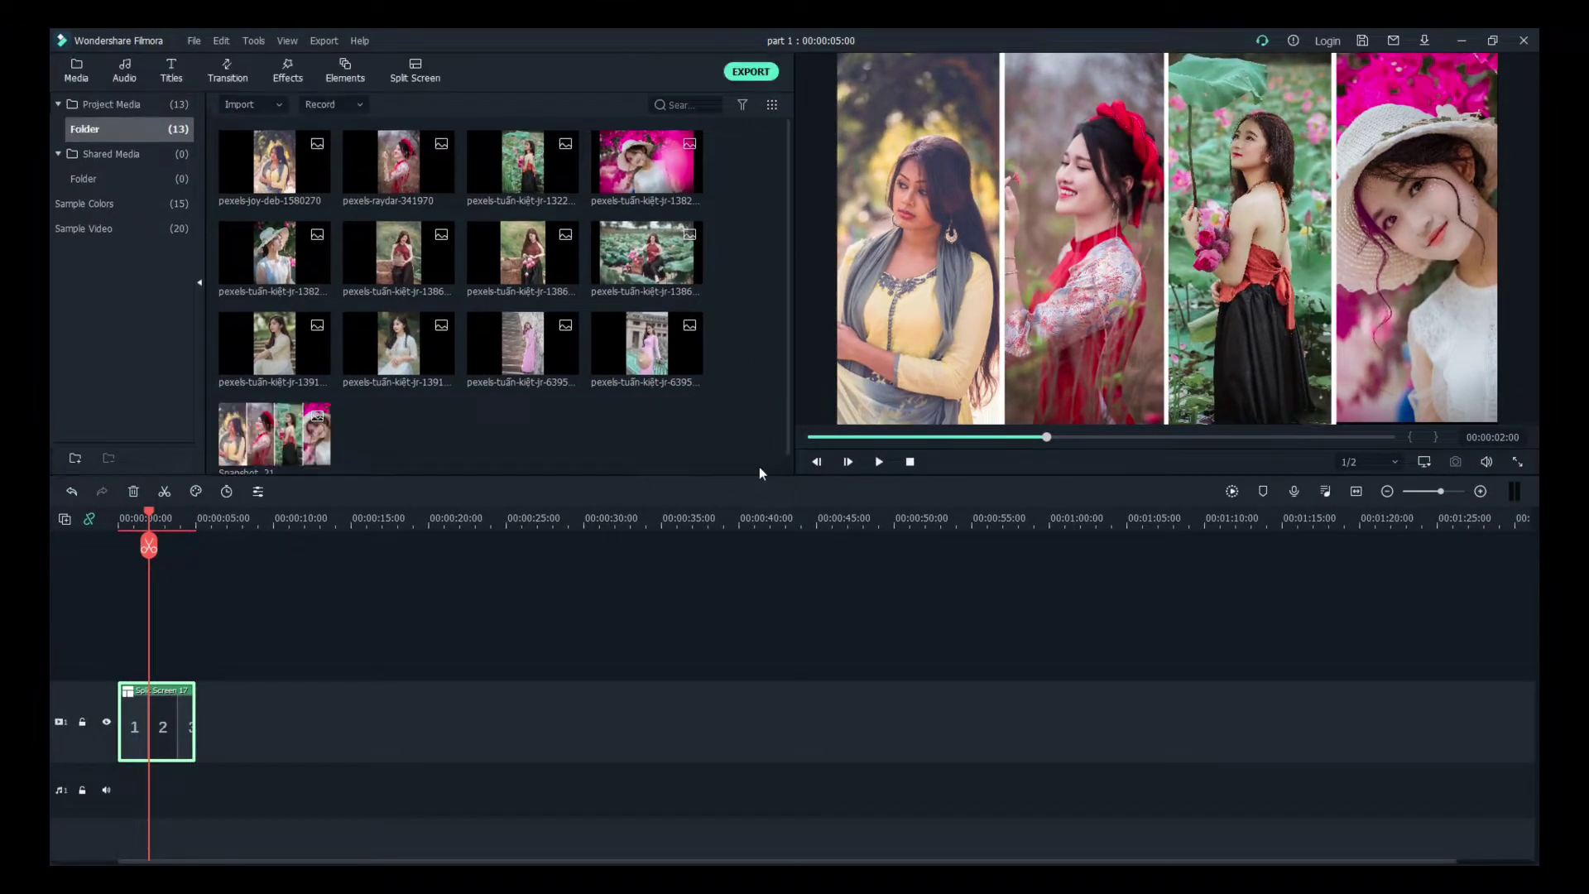
# Step: Fill the panels with the hat, basket, pink-dress and tulip photos and snapshot the collage
pyautogui.moveTo(274, 253); pyautogui.dragTo(920, 266)
pyautogui.moveTo(398, 253); pyautogui.dragTo(1079, 266)
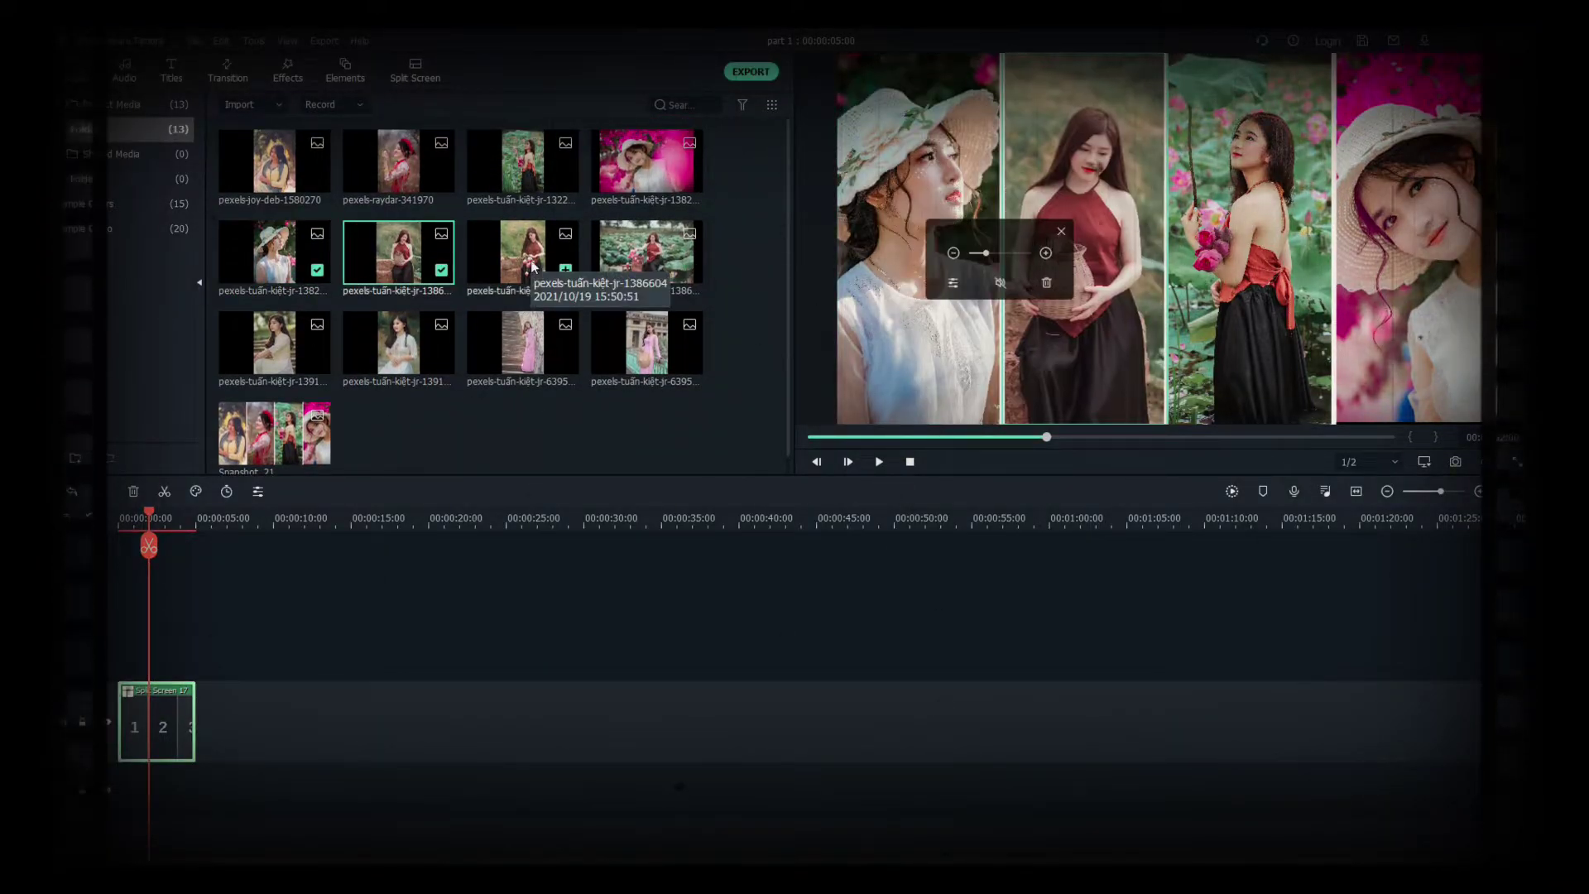
pyautogui.moveTo(522, 343); pyautogui.dragTo(1252, 270)
pyautogui.moveTo(523, 252); pyautogui.dragTo(1407, 249)
pyautogui.click(1456, 461)
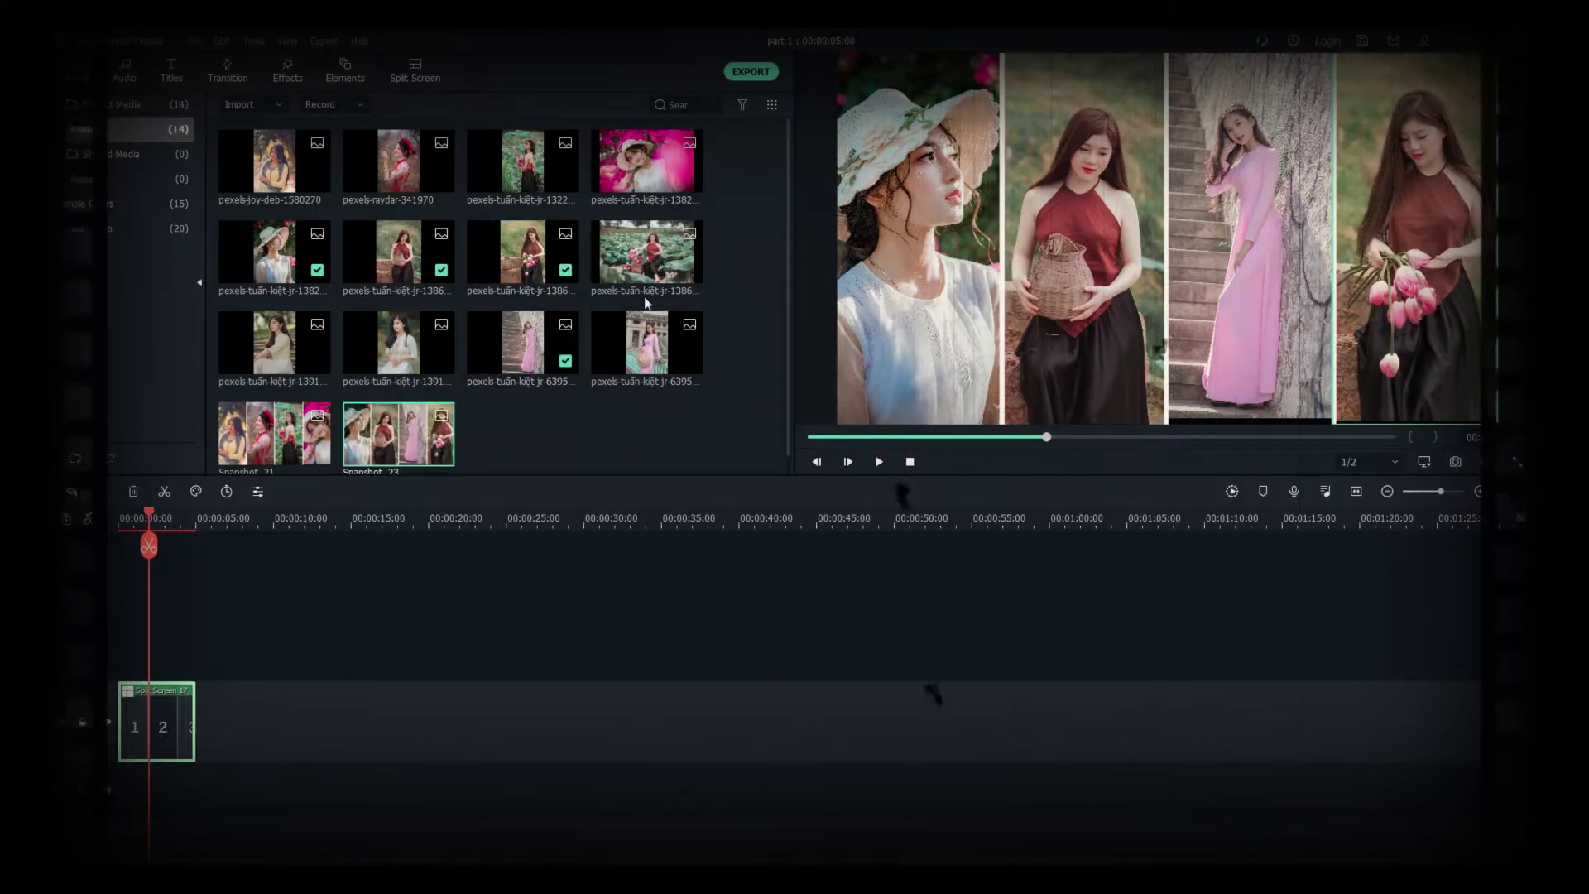
# Step: Build a collage from the lotus, two new photos and white-dress photo, nudging panel one down, and snapshot it
pyautogui.moveTo(647, 261); pyautogui.dragTo(895, 281)
pyautogui.moveTo(274, 343); pyautogui.dragTo(1080, 273)
pyautogui.moveTo(647, 343); pyautogui.dragTo(1228, 333)
pyautogui.moveTo(398, 343); pyautogui.dragTo(1398, 240)
pyautogui.moveTo(901, 265); pyautogui.dragTo(898, 270)
pyautogui.click(862, 455)
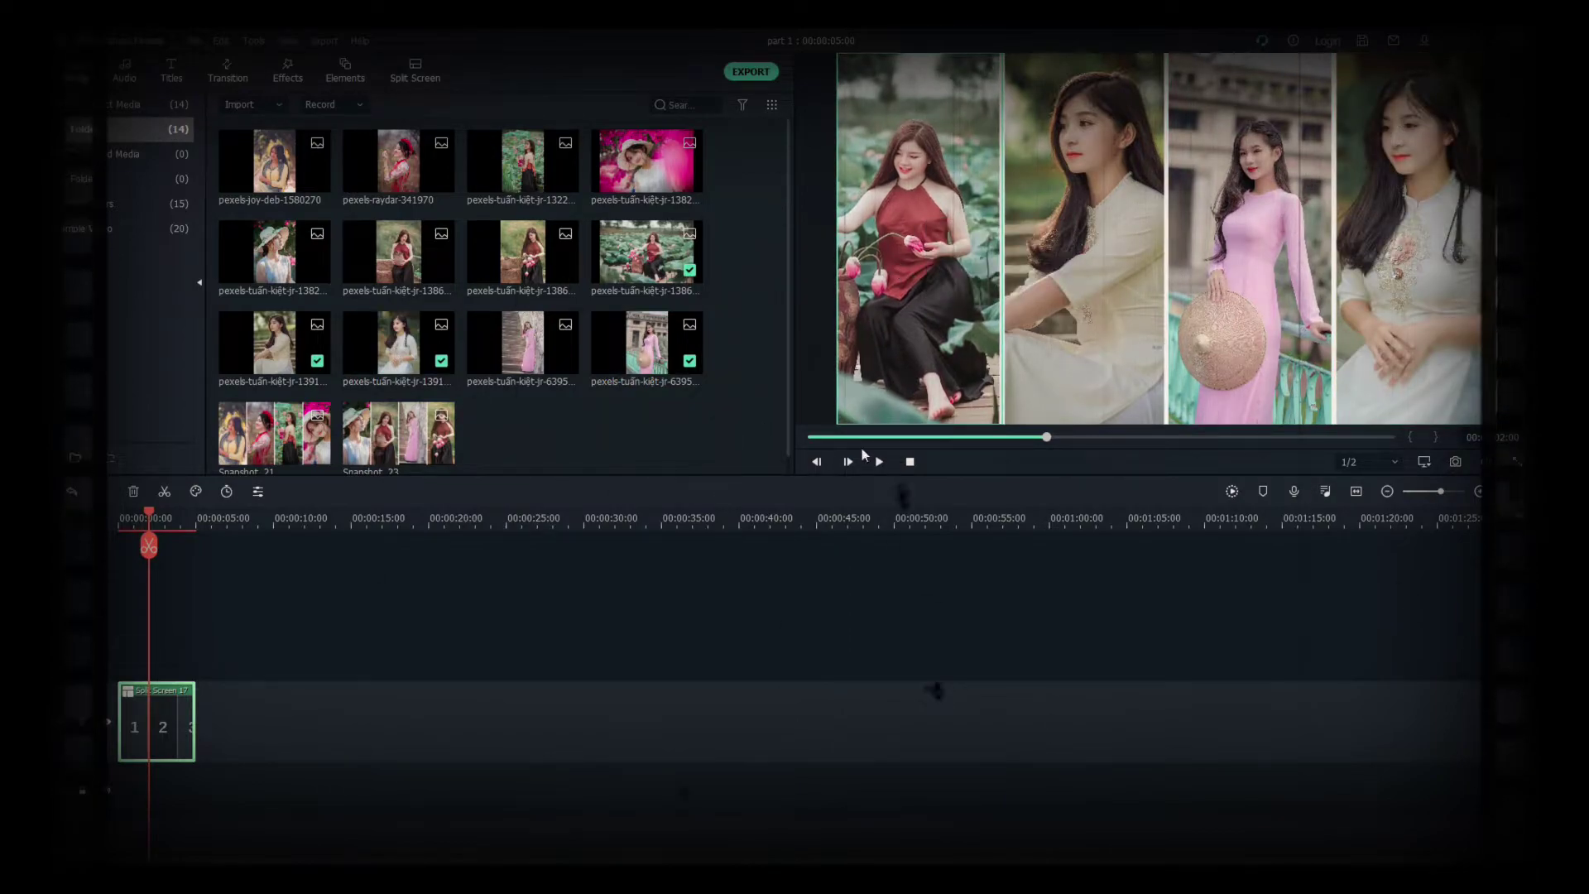
pyautogui.click(1460, 462)
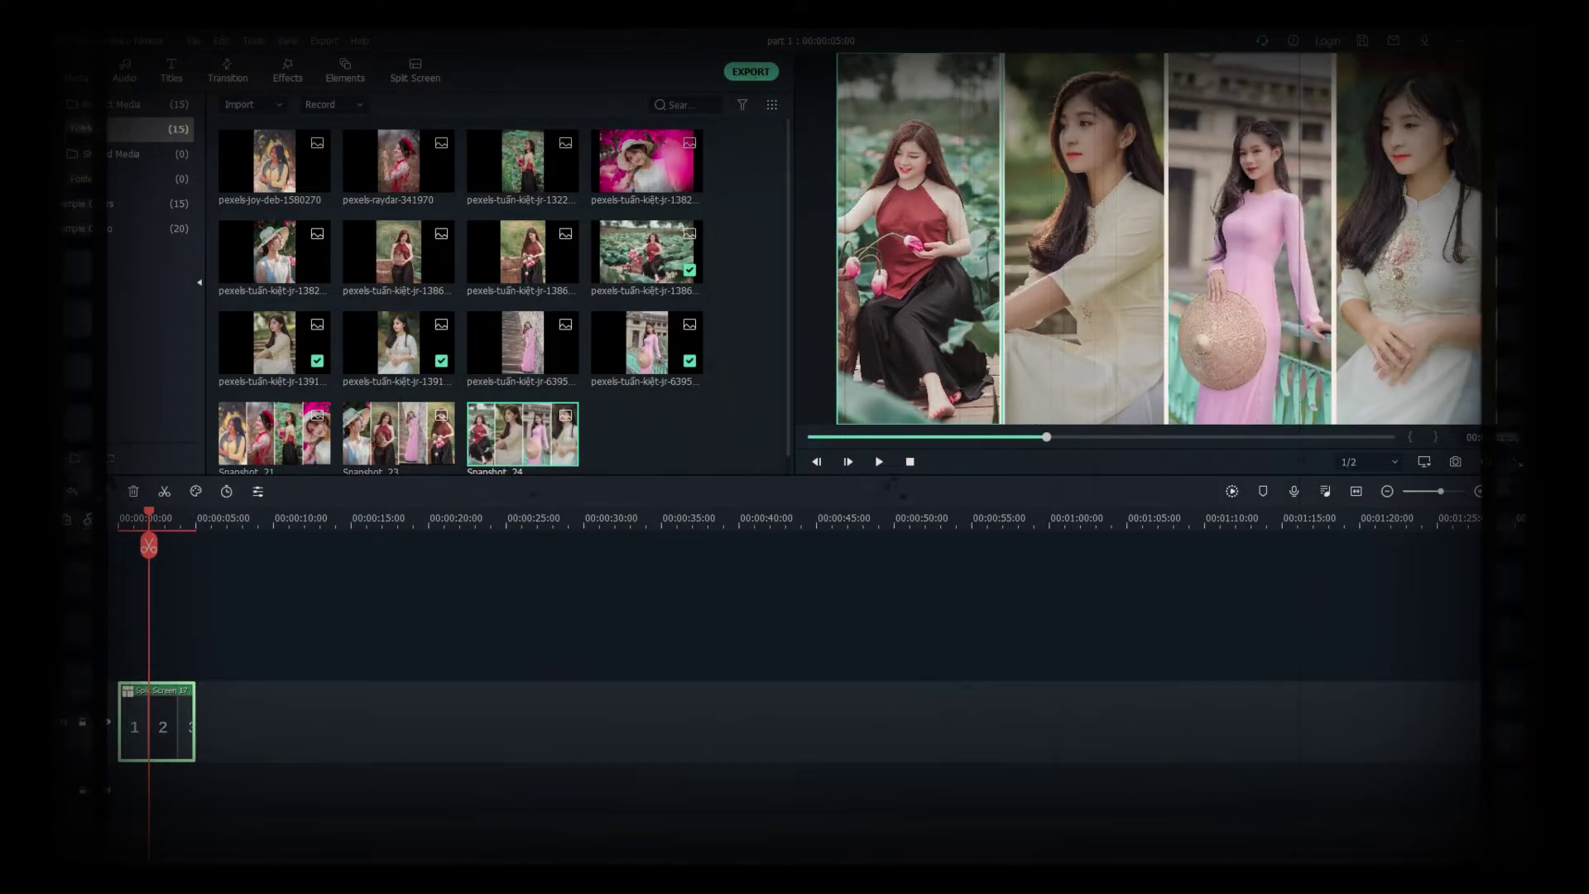
# Step: Drop four more new photos into the panels and snapshot this final collage
pyautogui.moveTo(273, 252); pyautogui.dragTo(918, 286)
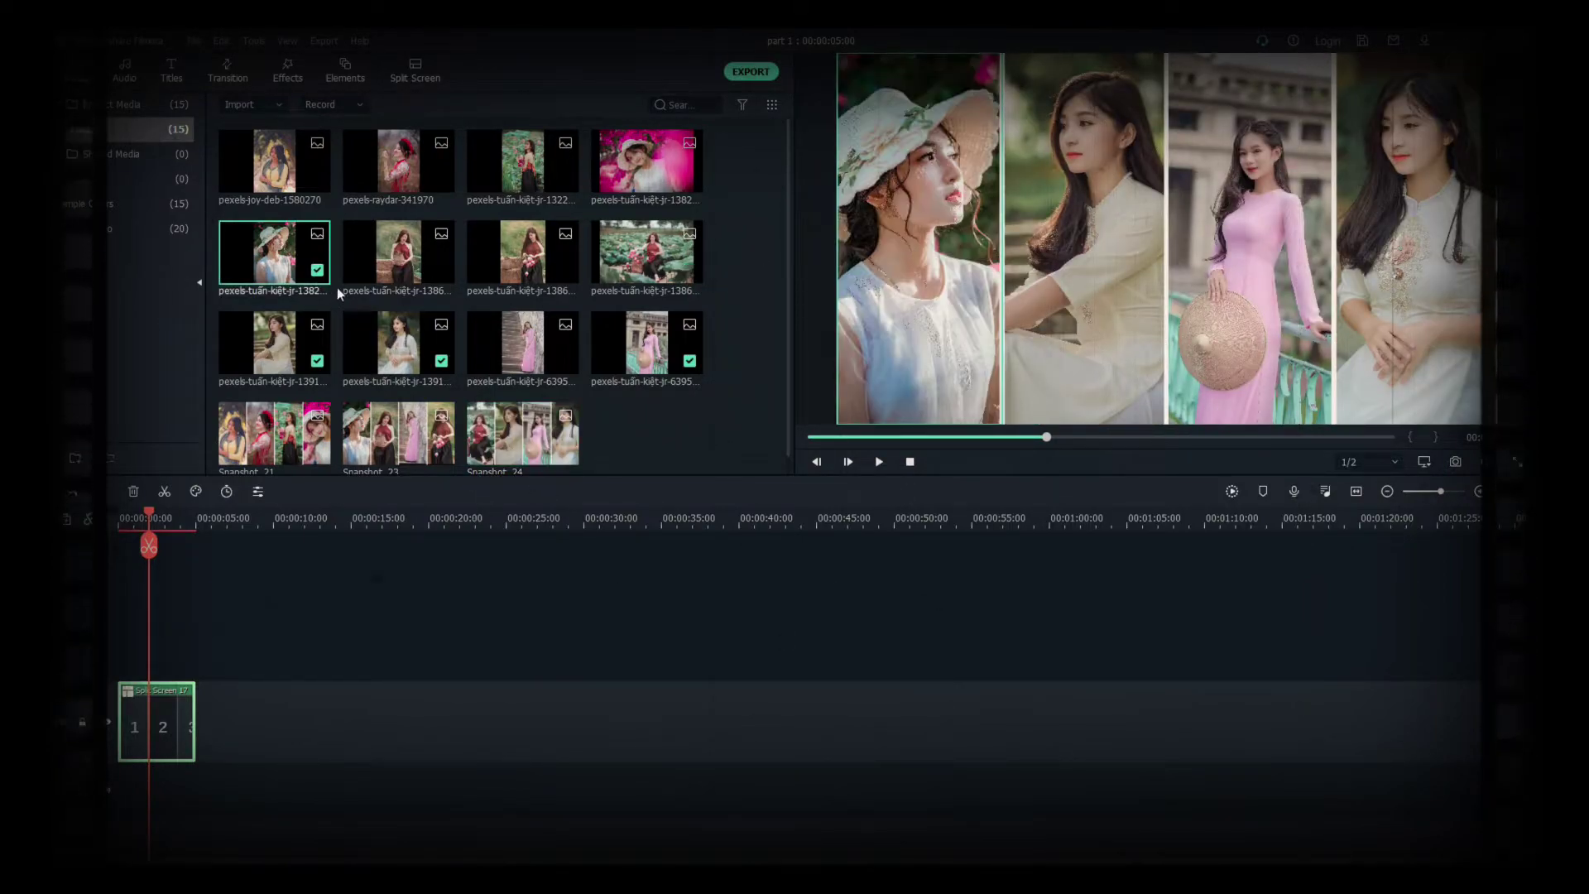
pyautogui.moveTo(398, 254); pyautogui.dragTo(1084, 285)
pyautogui.moveTo(522, 343); pyautogui.dragTo(1249, 290)
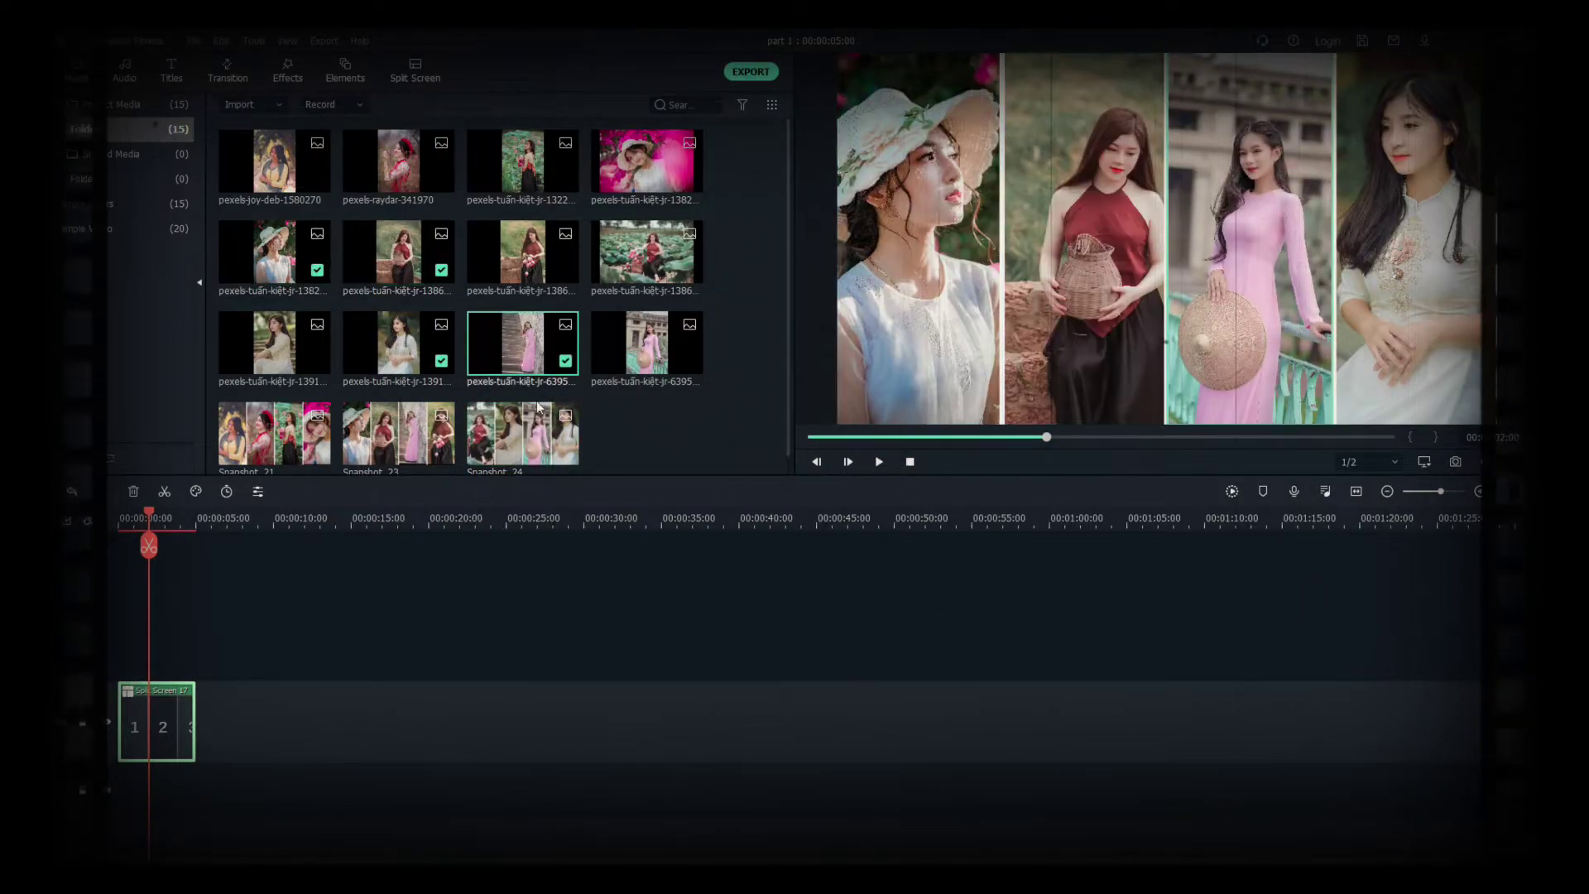
pyautogui.moveTo(522, 255); pyautogui.dragTo(1413, 294)
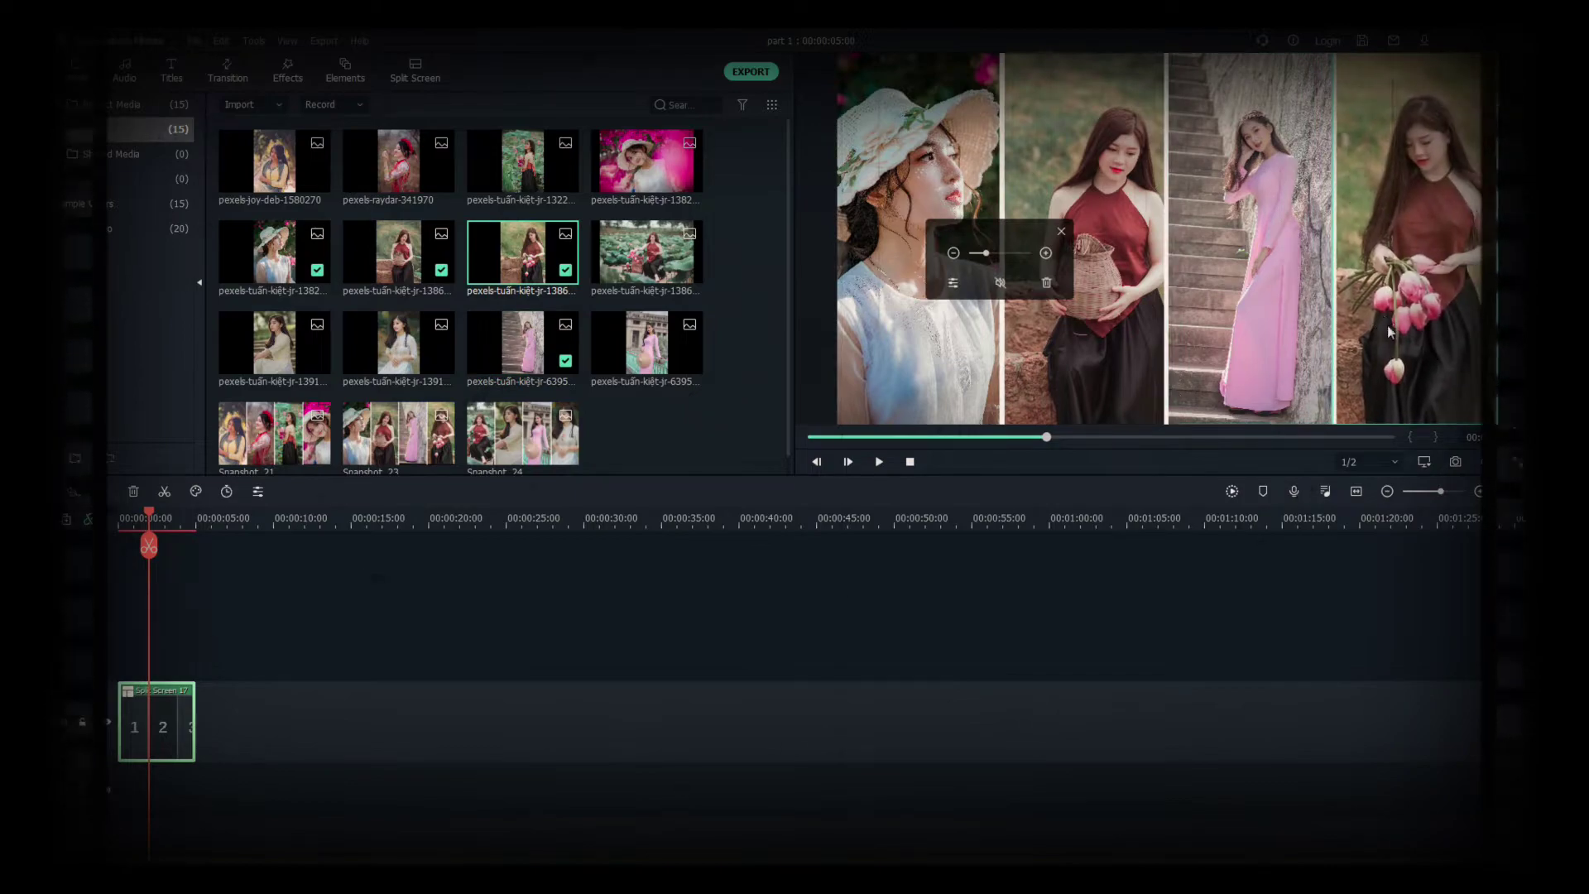
pyautogui.click(1454, 461)
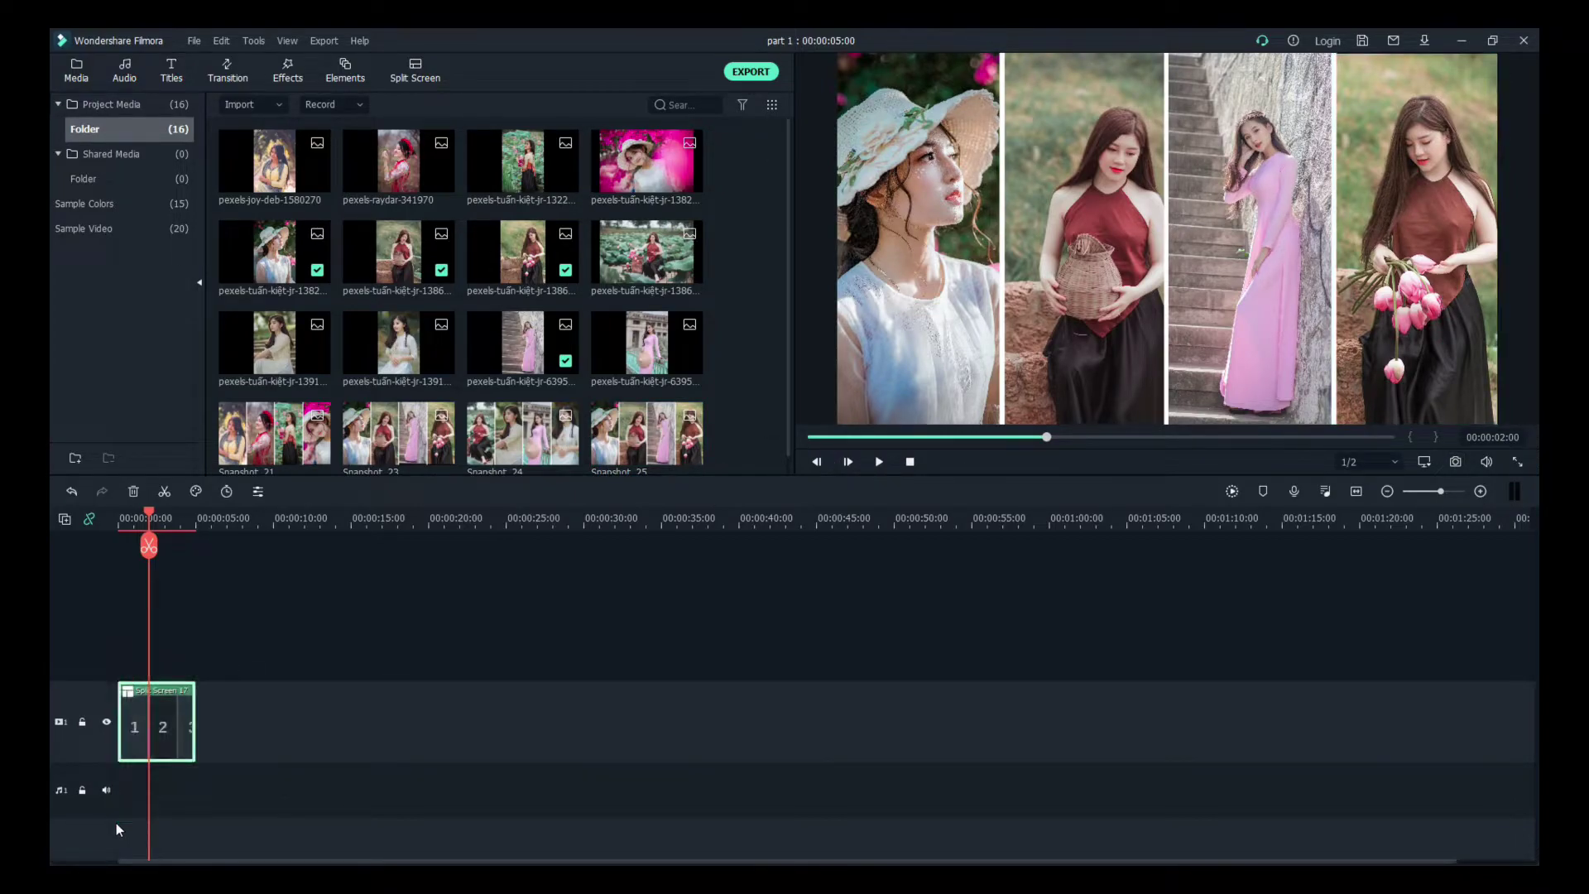
# Step: Delete the split-screen clip and add a White sample colour clip to the video track
pyautogui.click(133, 492)
pyautogui.click(93, 229)
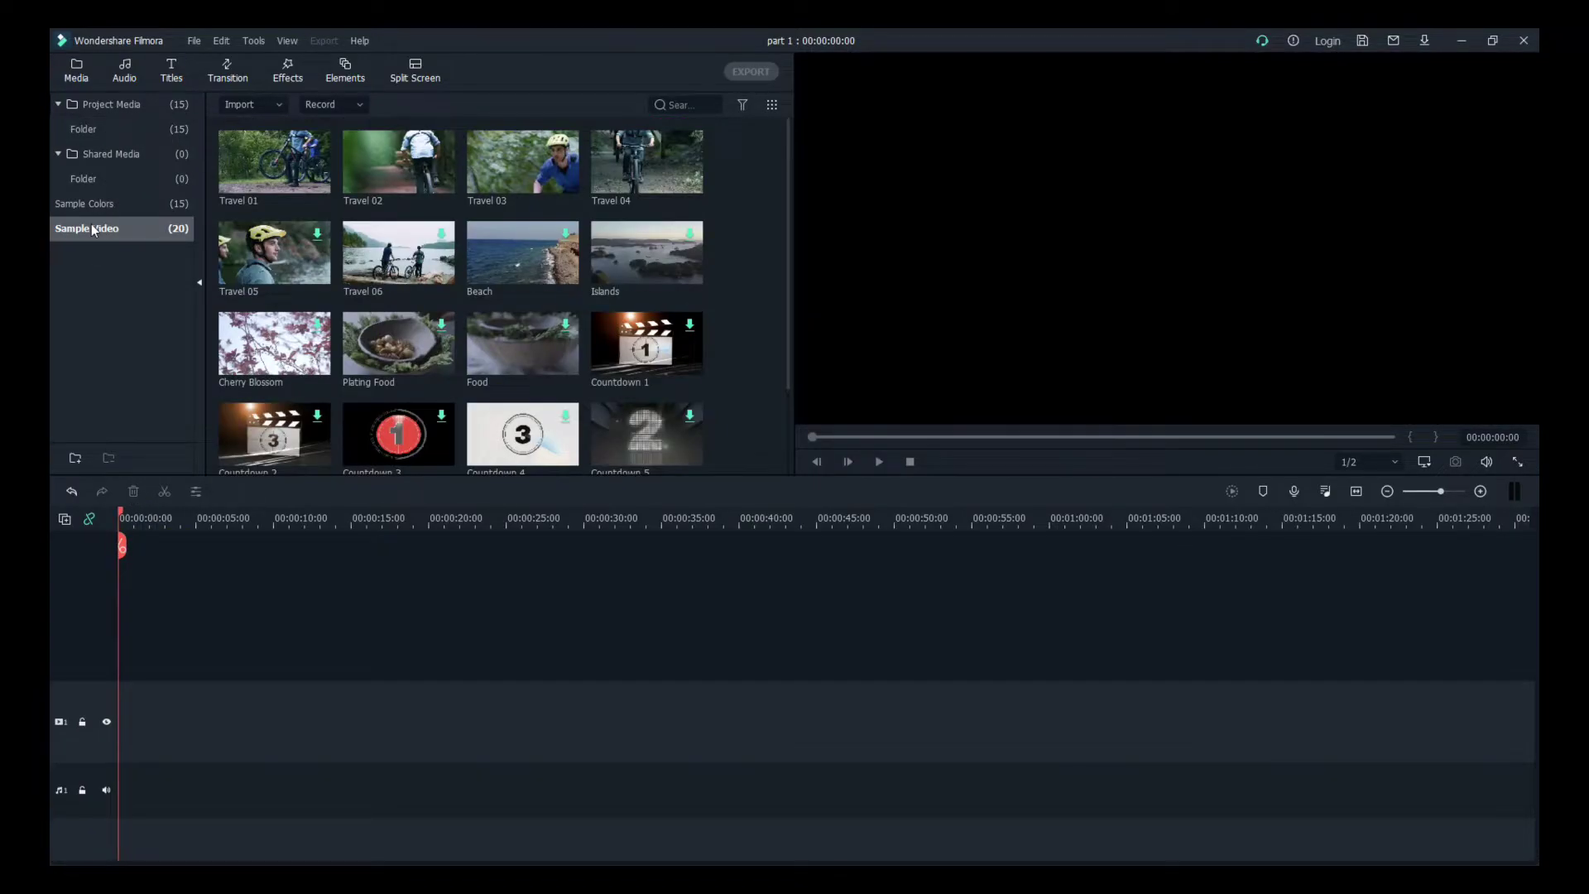
pyautogui.click(128, 203)
pyautogui.moveTo(376, 178); pyautogui.dragTo(518, 712)
# Step: Stack Snapshot_21, Snapshot_24 and Snapshot_25 on separate tracks above the White clip and enter a 00:00:15:00 duration
pyautogui.click(114, 105)
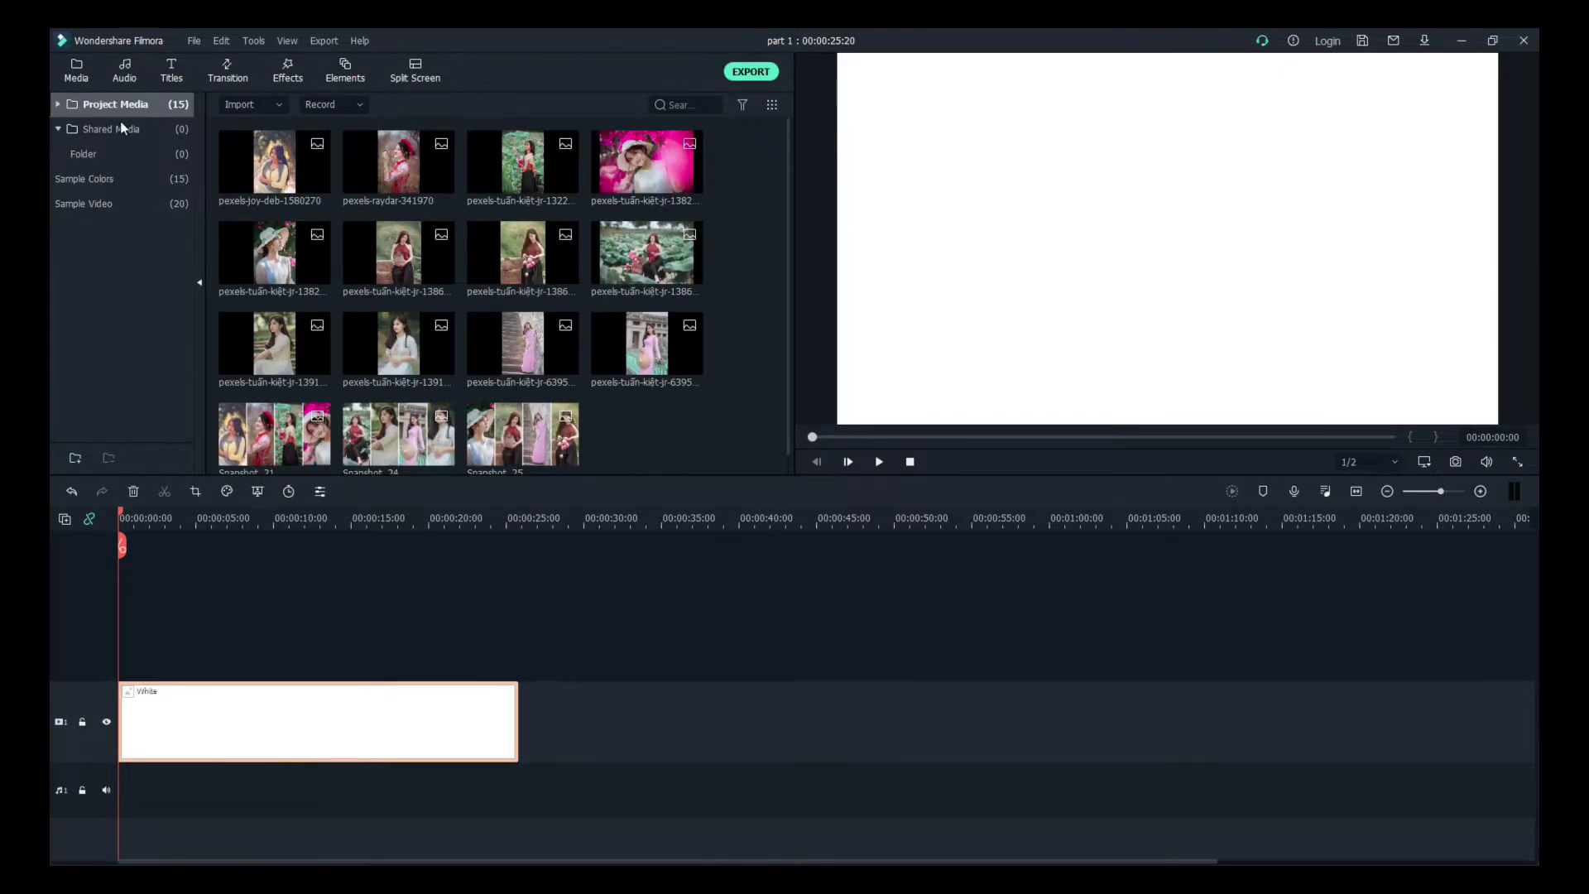
pyautogui.scroll(-1, 446, 451)
pyautogui.click(271, 413)
pyautogui.moveTo(658, 428); pyautogui.dragTo(121, 630)
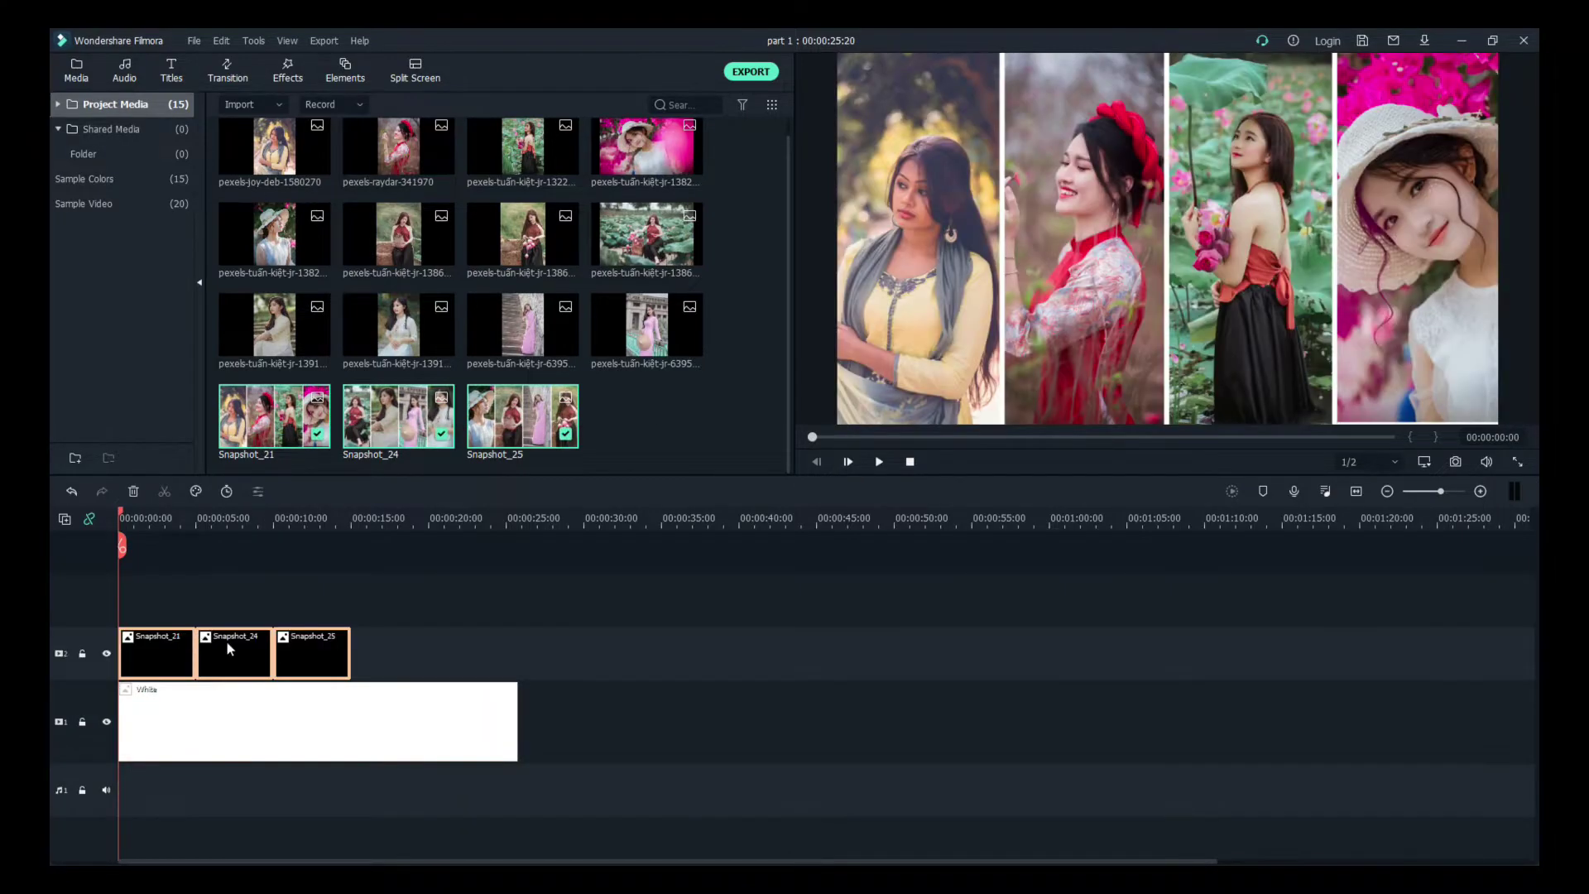
pyautogui.moveTo(213, 587); pyautogui.dragTo(137, 612)
pyautogui.moveTo(312, 654); pyautogui.dragTo(180, 710)
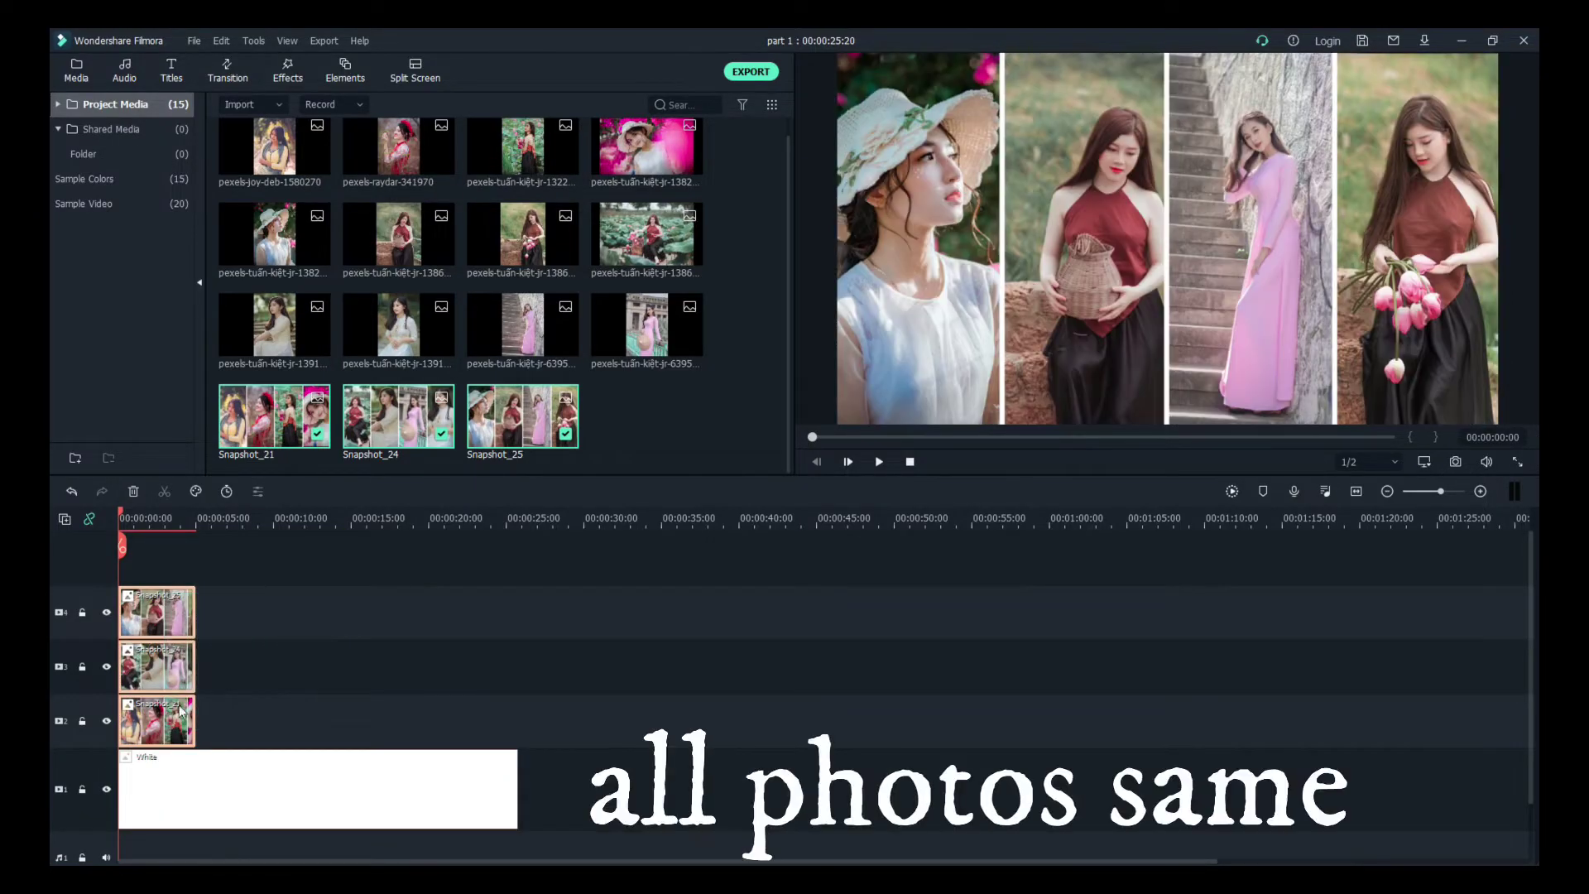
pyautogui.click(227, 491)
pyautogui.doubleClick(807, 393)
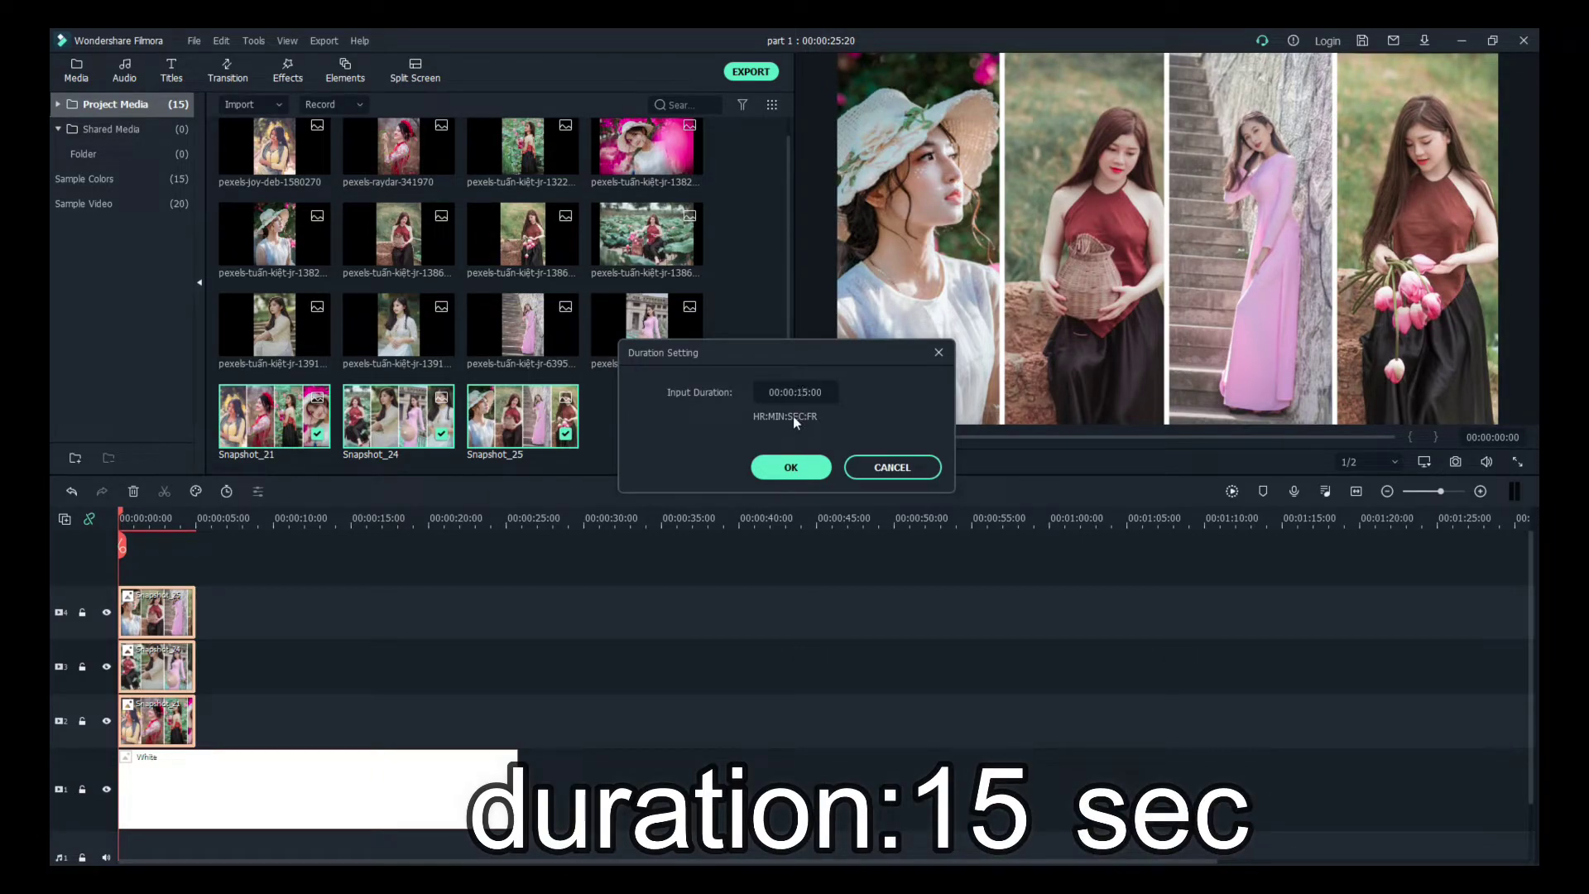
# Step: Apply the 15-second duration to the three snapshot clips
pyautogui.click(799, 463)
pyautogui.click(509, 601)
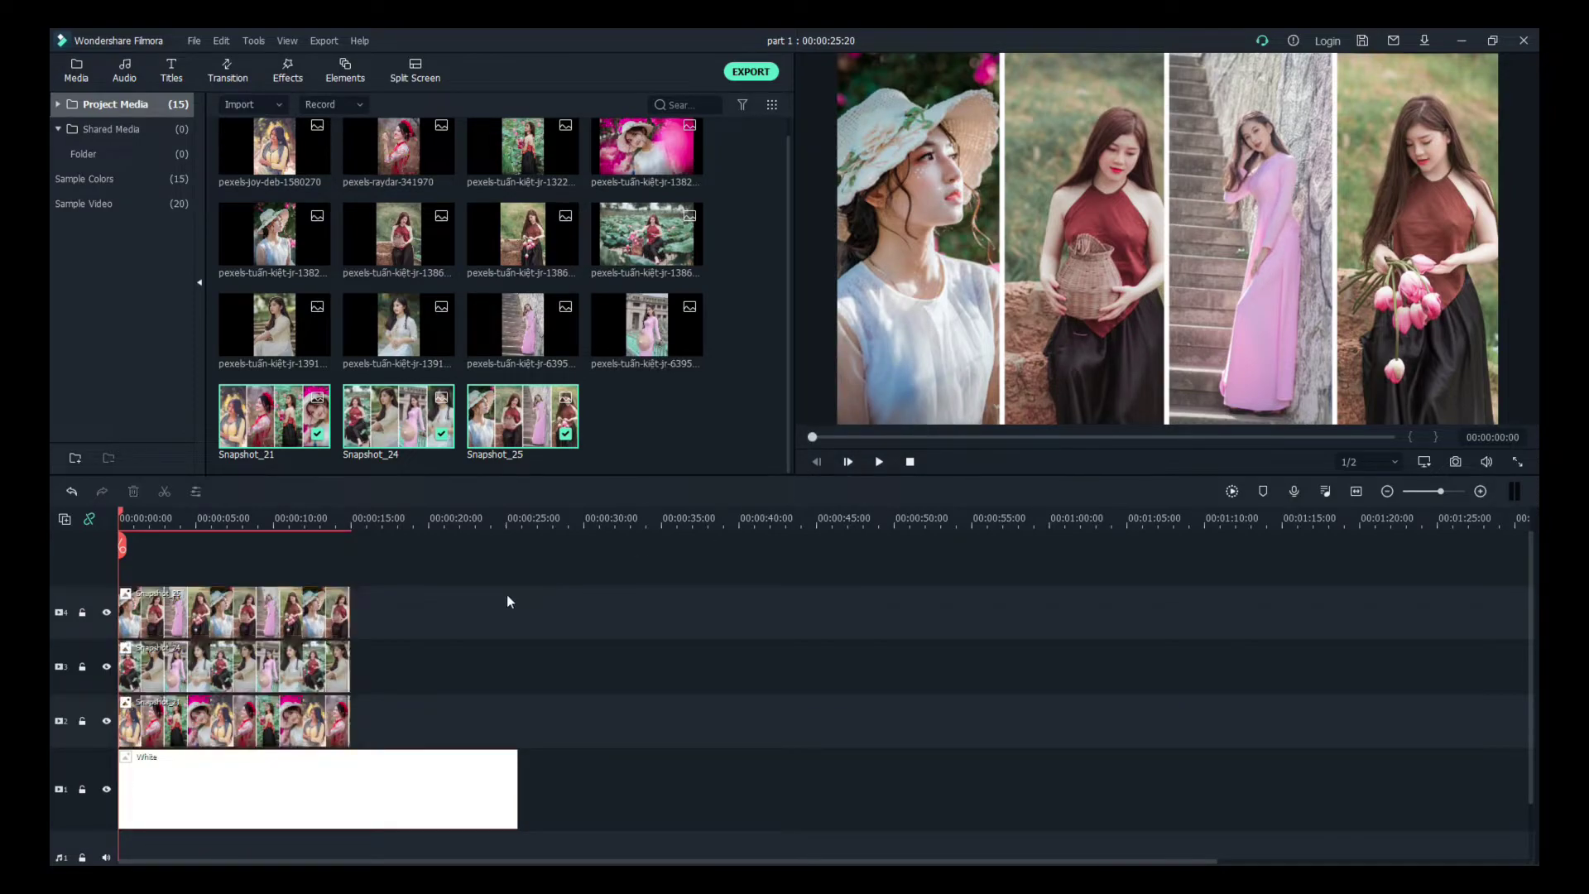
pyautogui.click(263, 677)
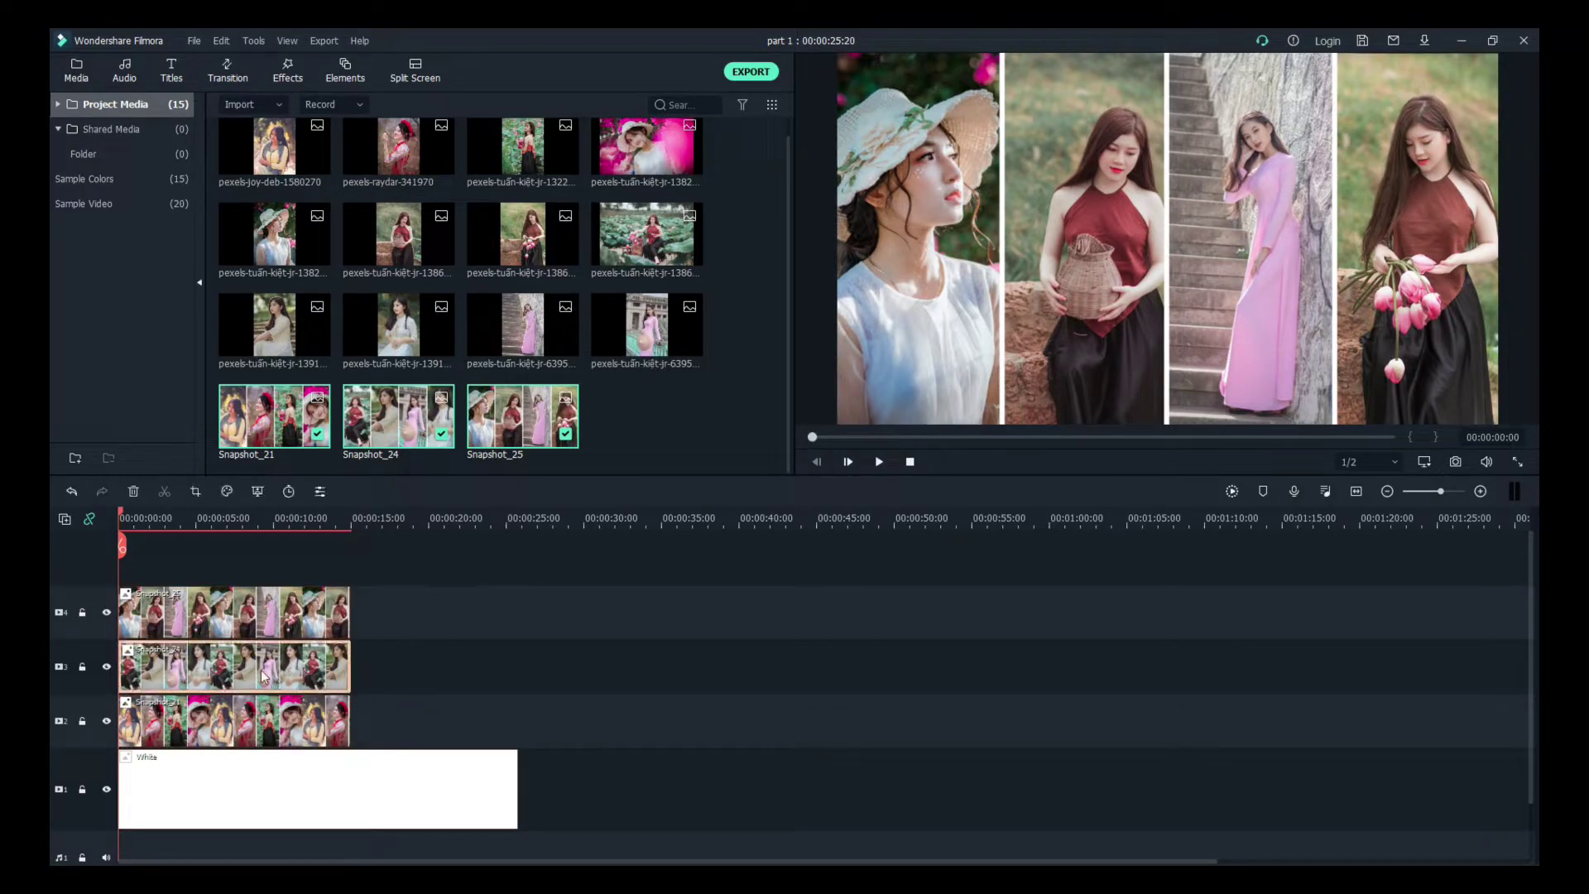
pyautogui.click(451, 643)
# Step: Shift Snapshot_21 right to Transform Position X 854.0 and confirm
pyautogui.doubleClick(159, 722)
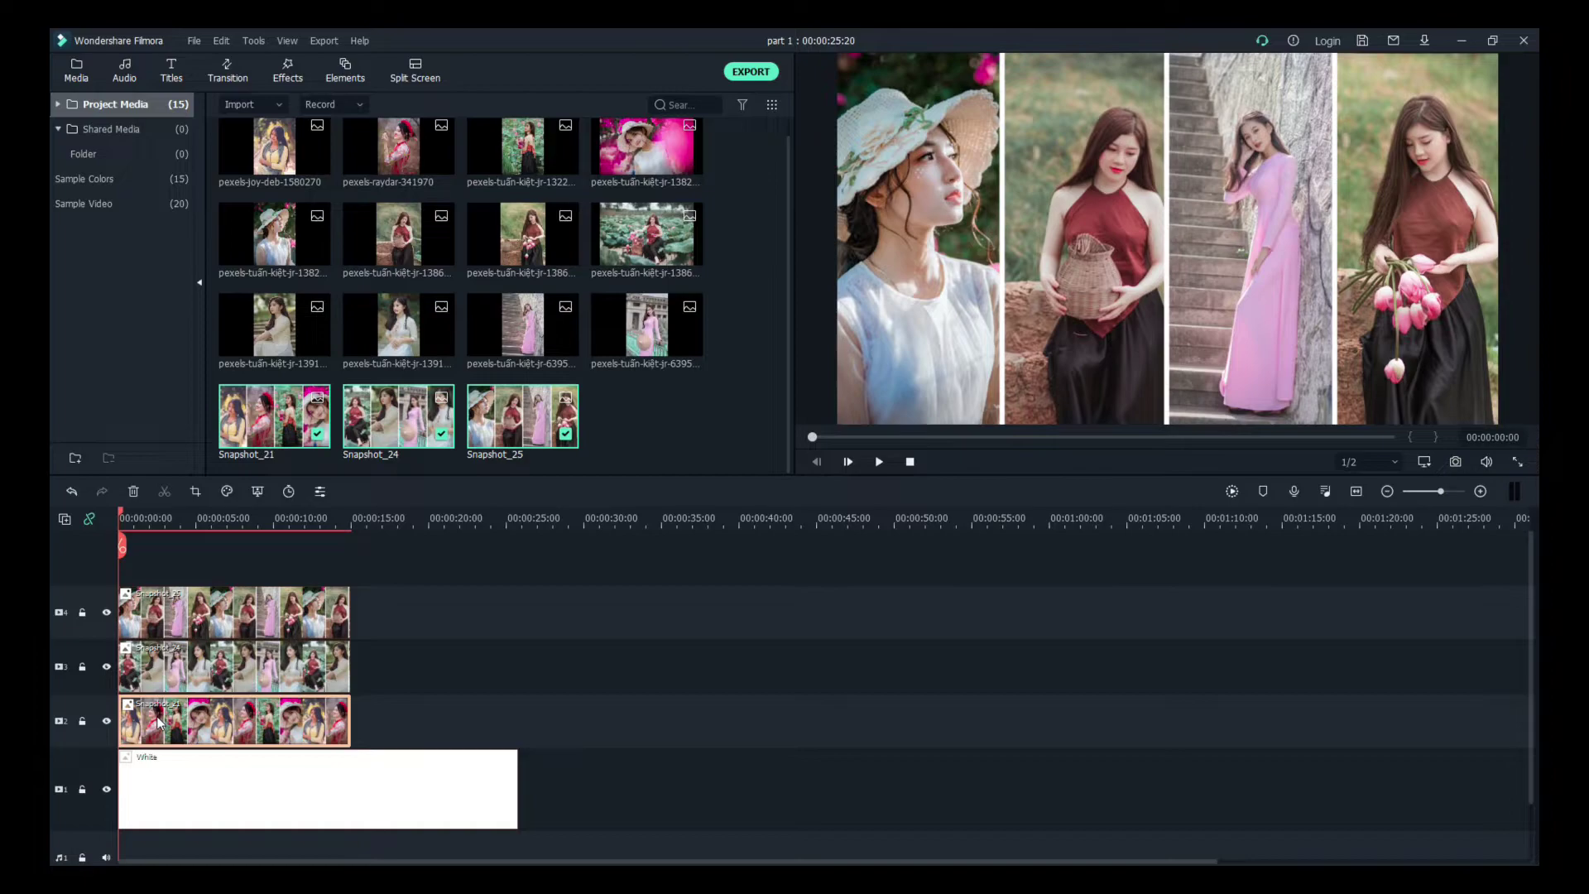
pyautogui.click(72, 103)
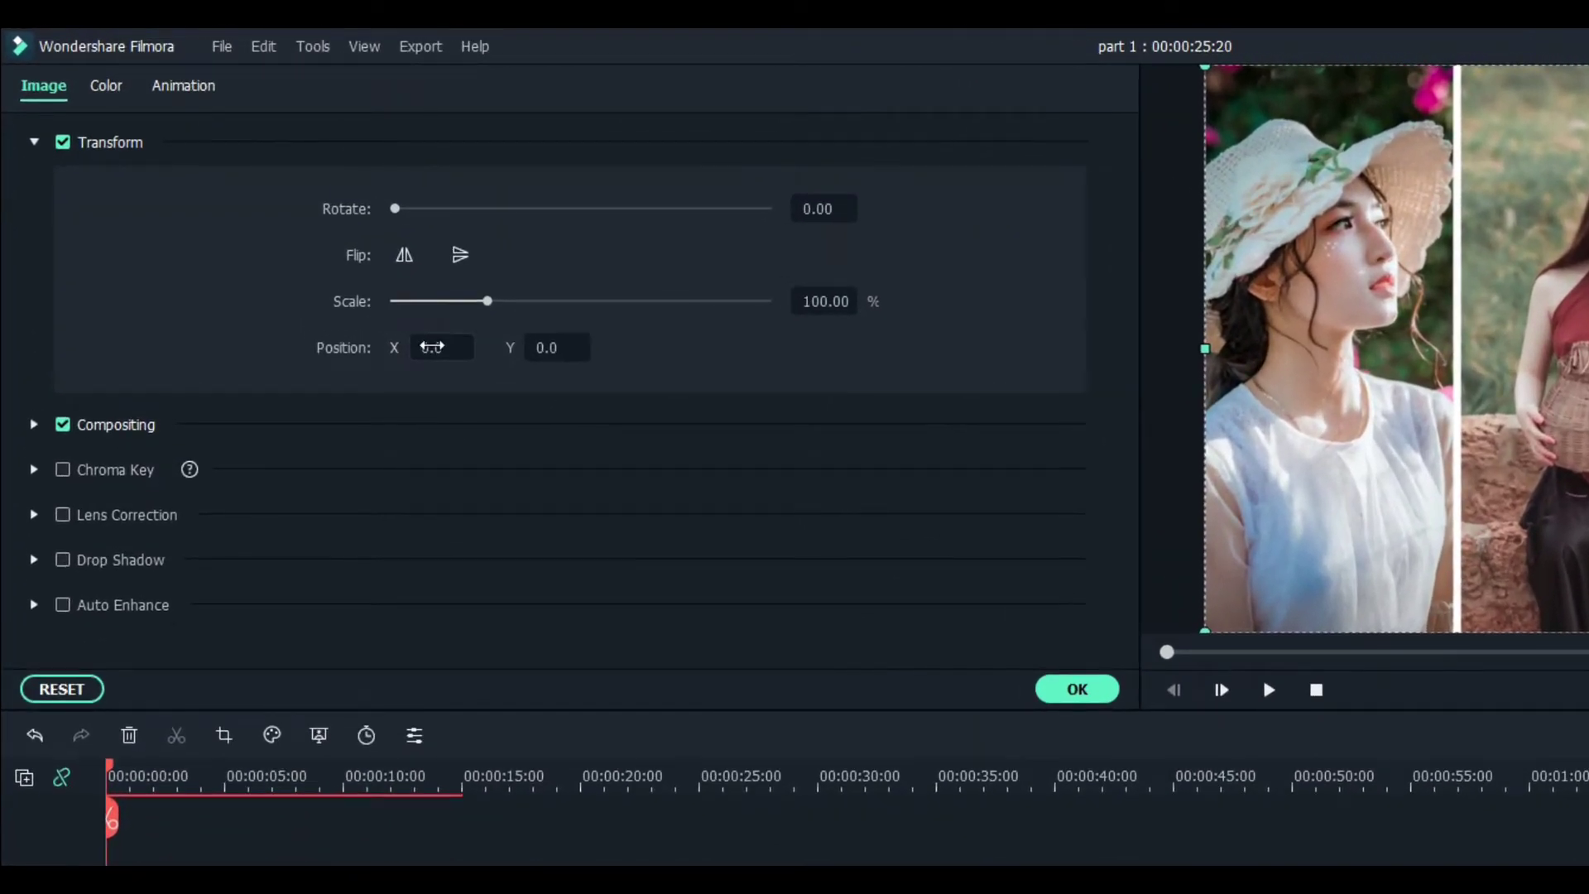
pyautogui.moveTo(431, 347); pyautogui.dragTo(579, 346)
pyautogui.moveTo(447, 347); pyautogui.dragTo(389, 348)
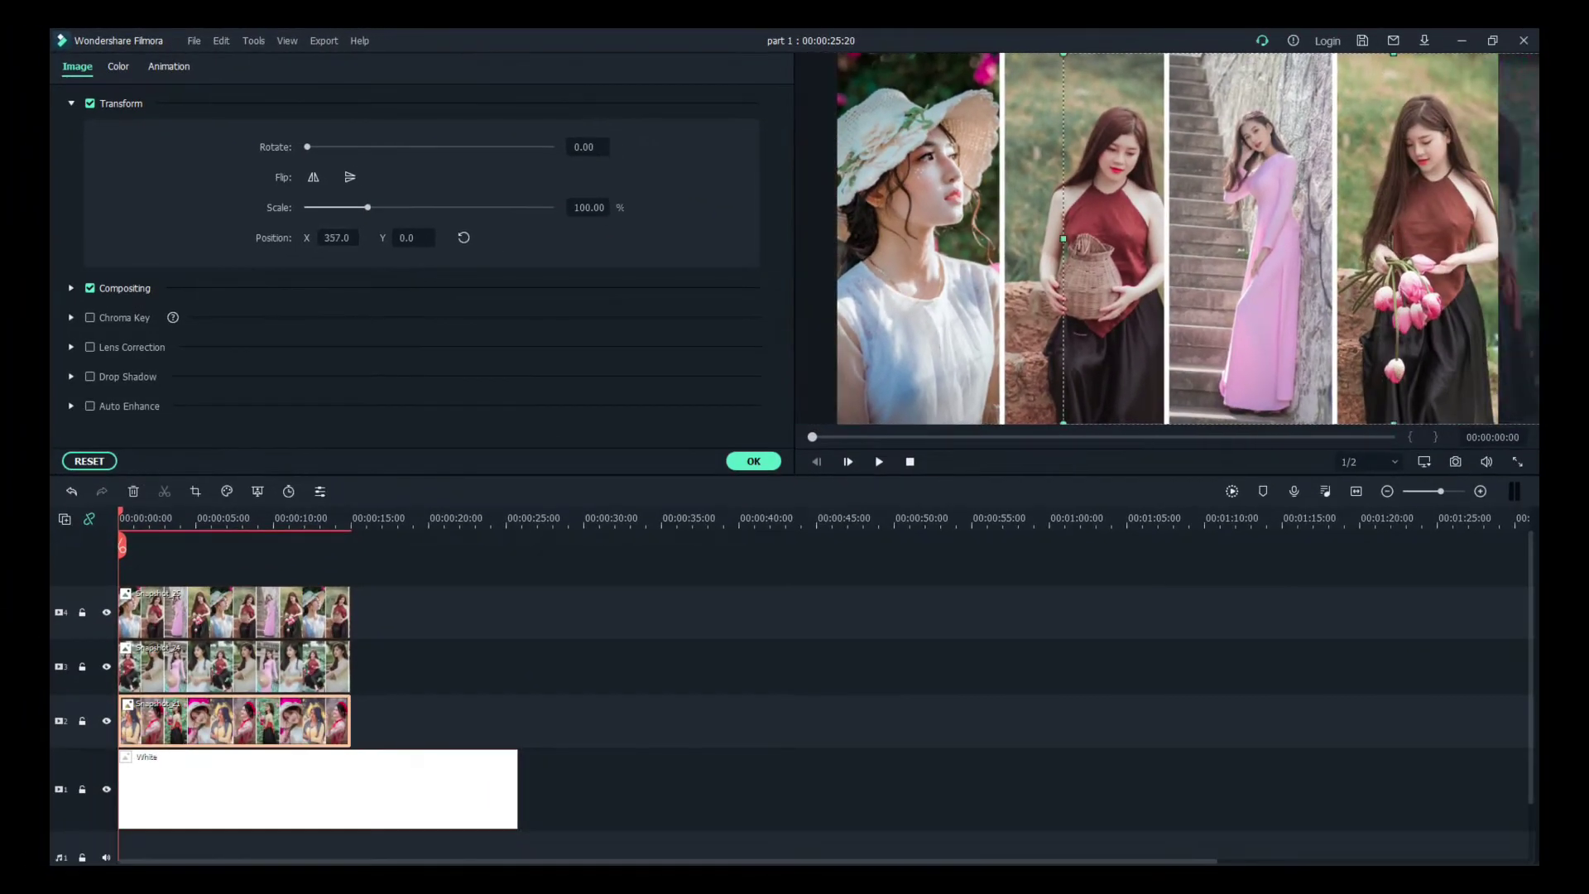
pyautogui.moveTo(336, 238)
pyautogui.mouseDown()
pyautogui.moveTo(522, 237)
pyautogui.moveTo(355, 238)
pyautogui.mouseUp()
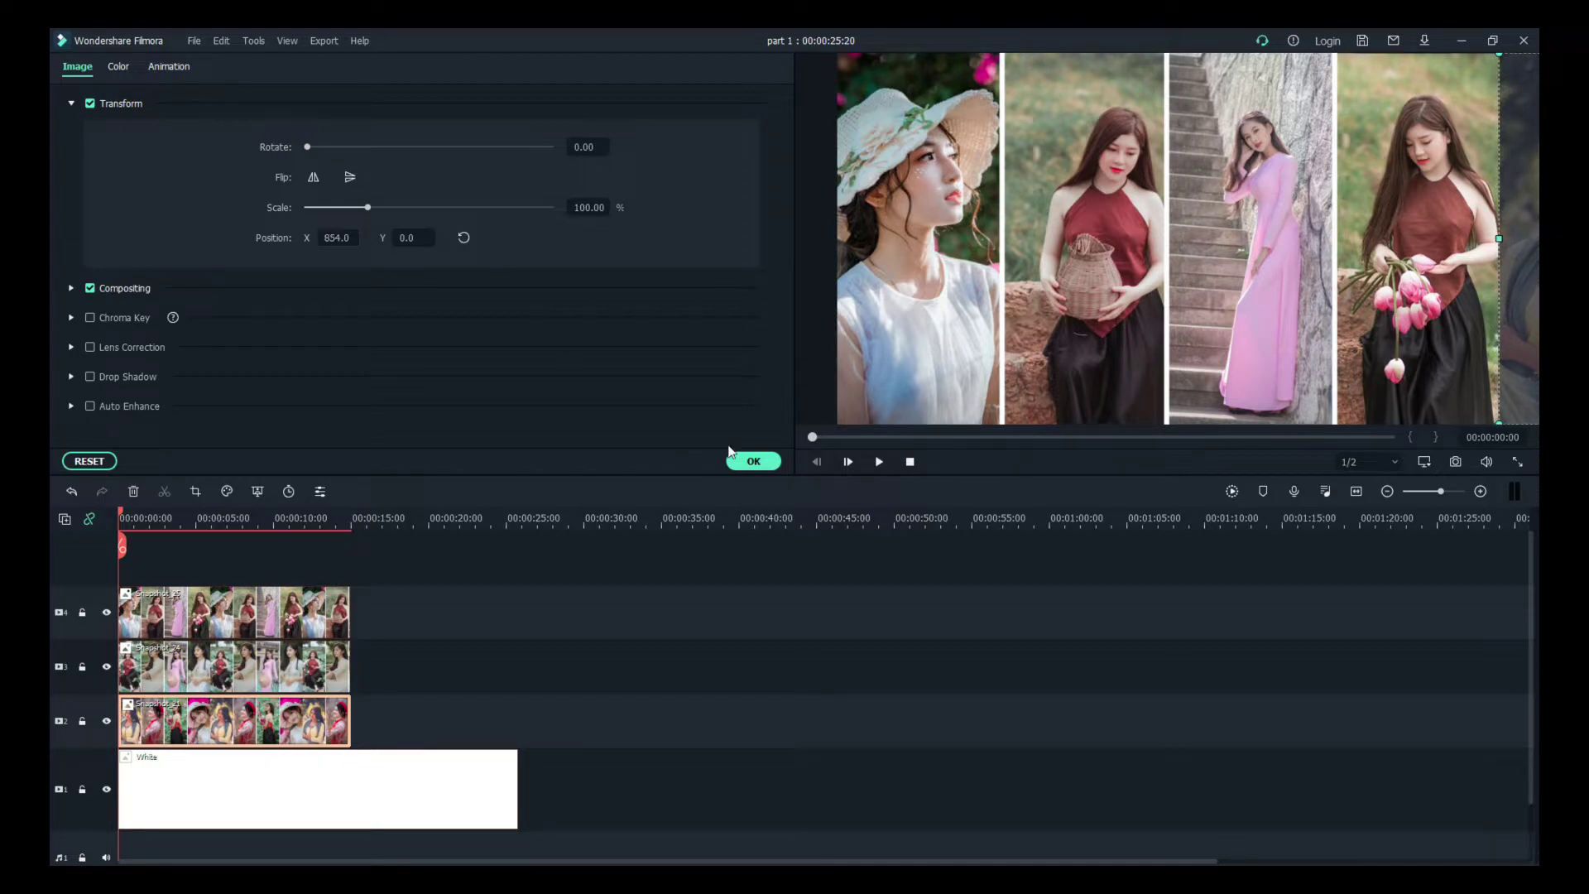
pyautogui.click(753, 462)
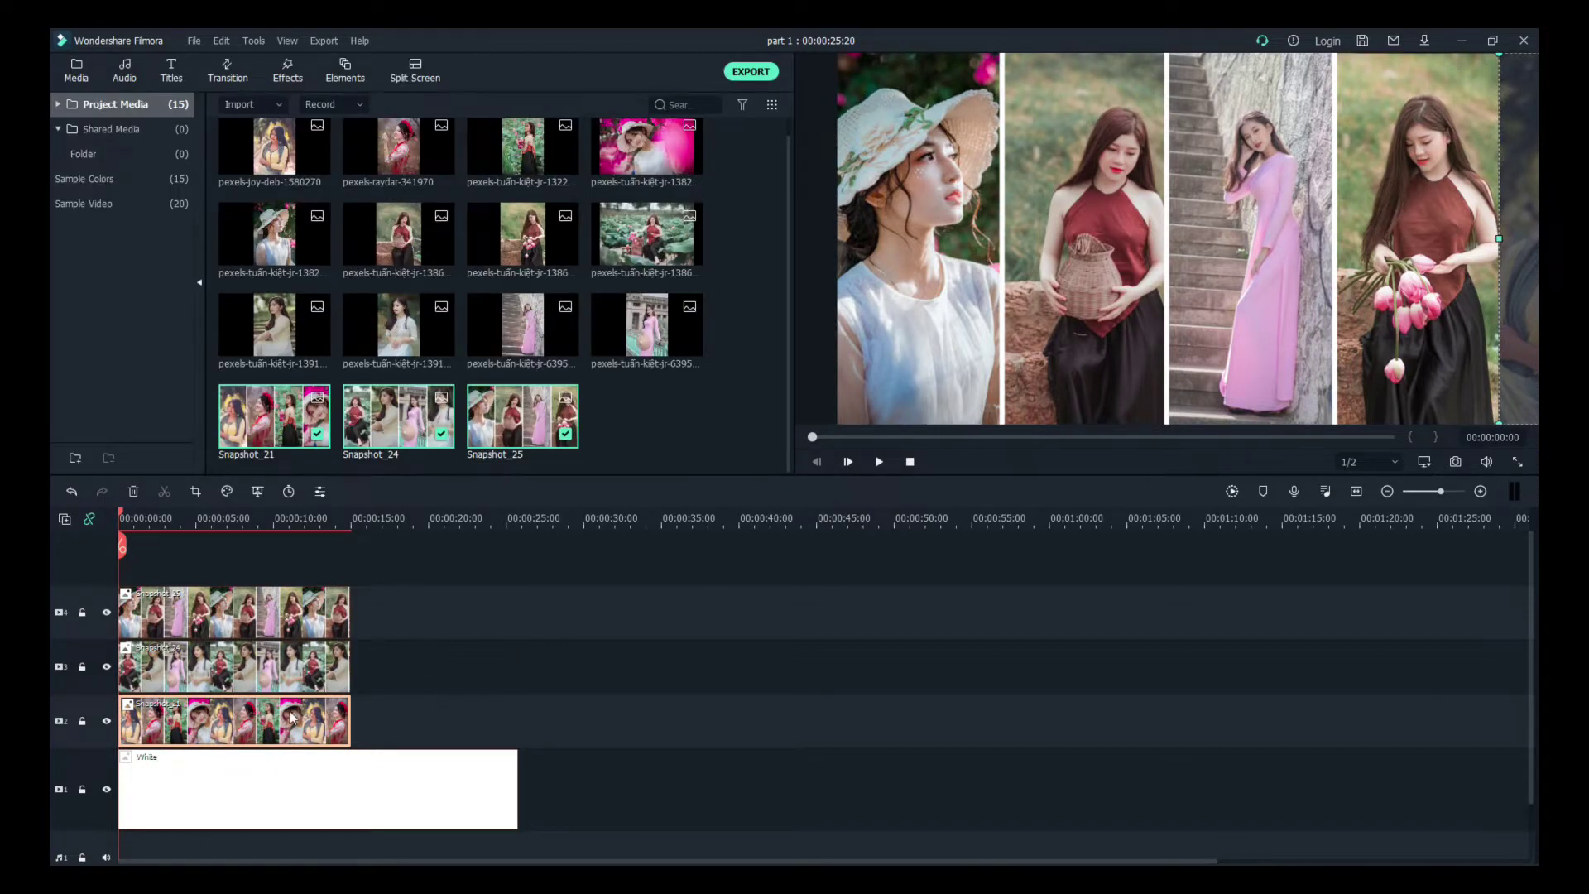
# Step: Copy Snapshot_21's effect and paste it onto Snapshot_24 and Snapshot_25
pyautogui.rightClick(292, 717)
pyautogui.click(343, 577)
pyautogui.moveTo(380, 590); pyautogui.dragTo(325, 648)
pyautogui.rightClick(315, 665)
pyautogui.click(373, 559)
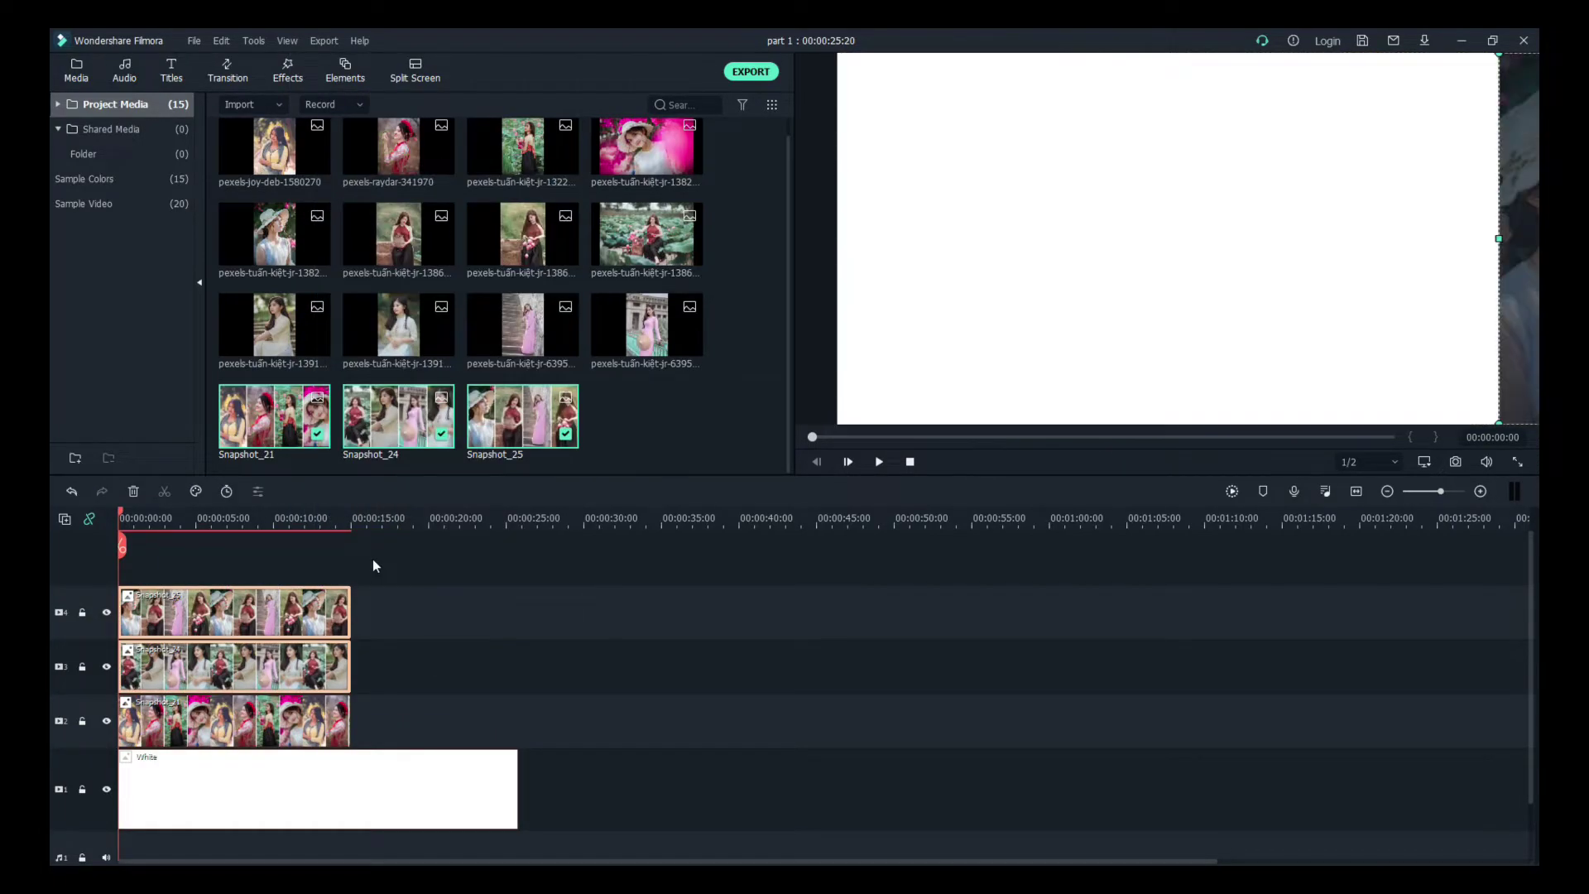
pyautogui.click(452, 601)
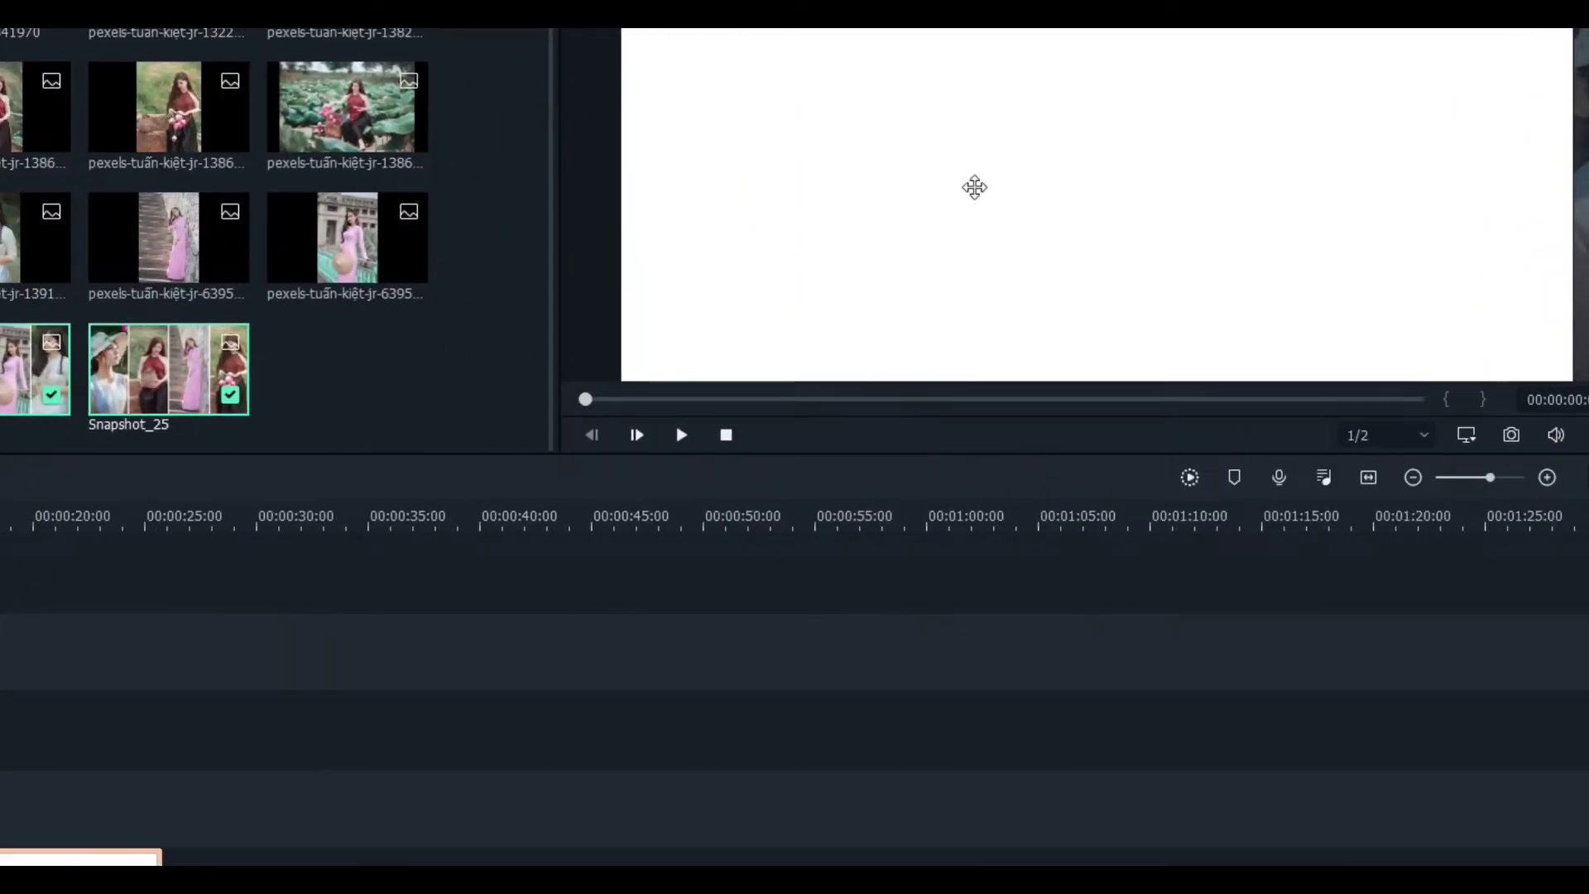
# Step: Zoom the preview out to 10% so the offscreen clips are visible
pyautogui.rightClick(974, 187)
pyautogui.moveTo(1097, 339)
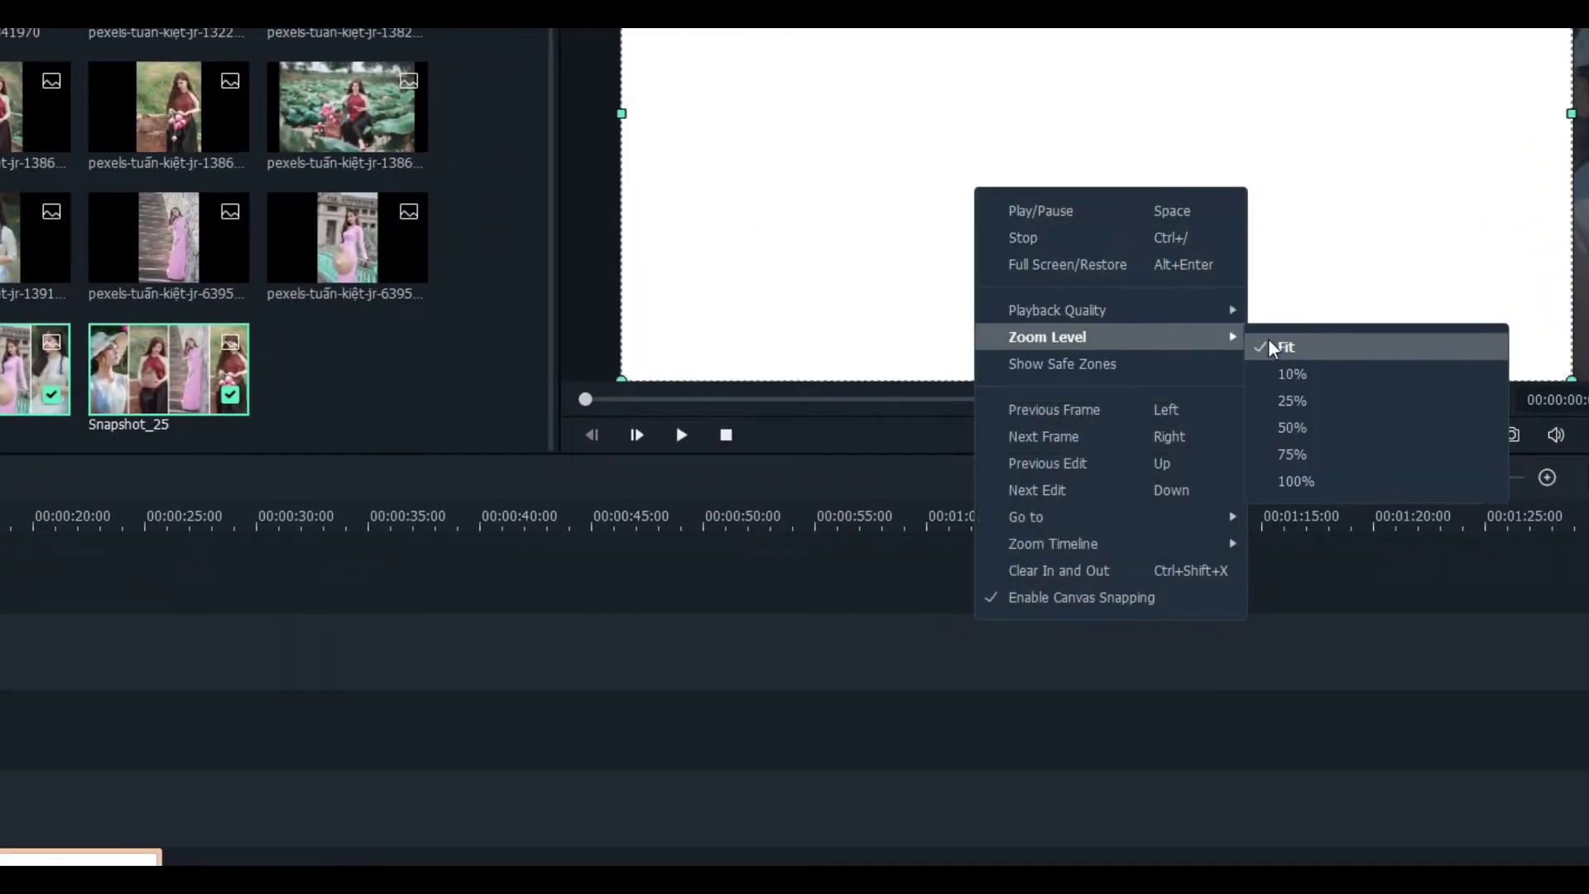
pyautogui.click(1302, 374)
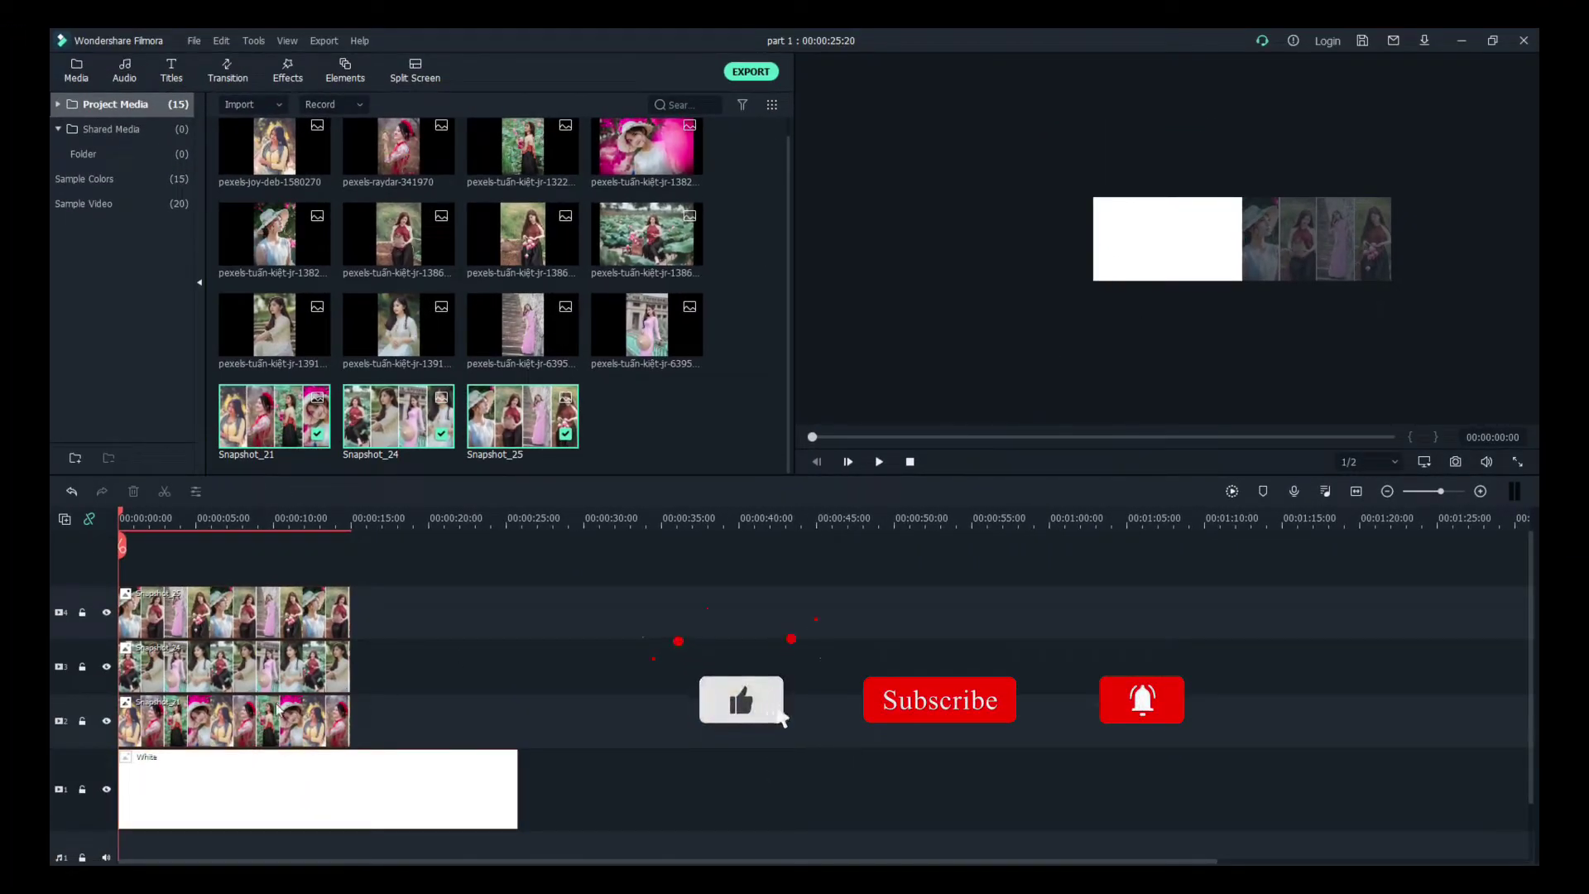
pyautogui.doubleClick(233, 714)
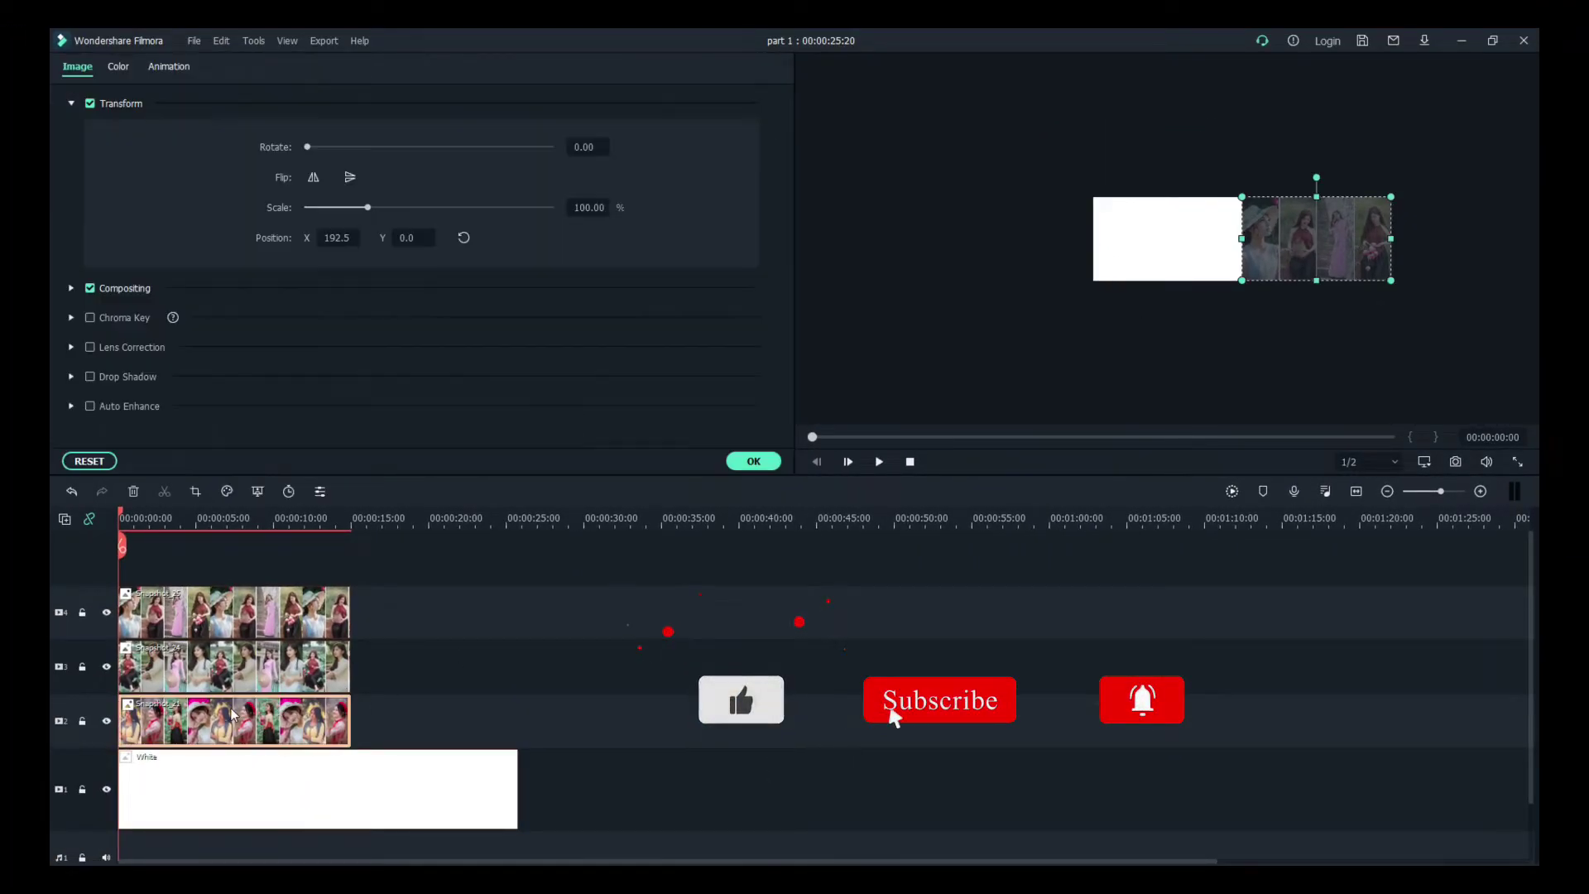
pyautogui.click(752, 461)
# Step: Add a custom animation start keyframe to Snapshot_21 with scale 100 and opacity 100
pyautogui.rightClick(222, 725)
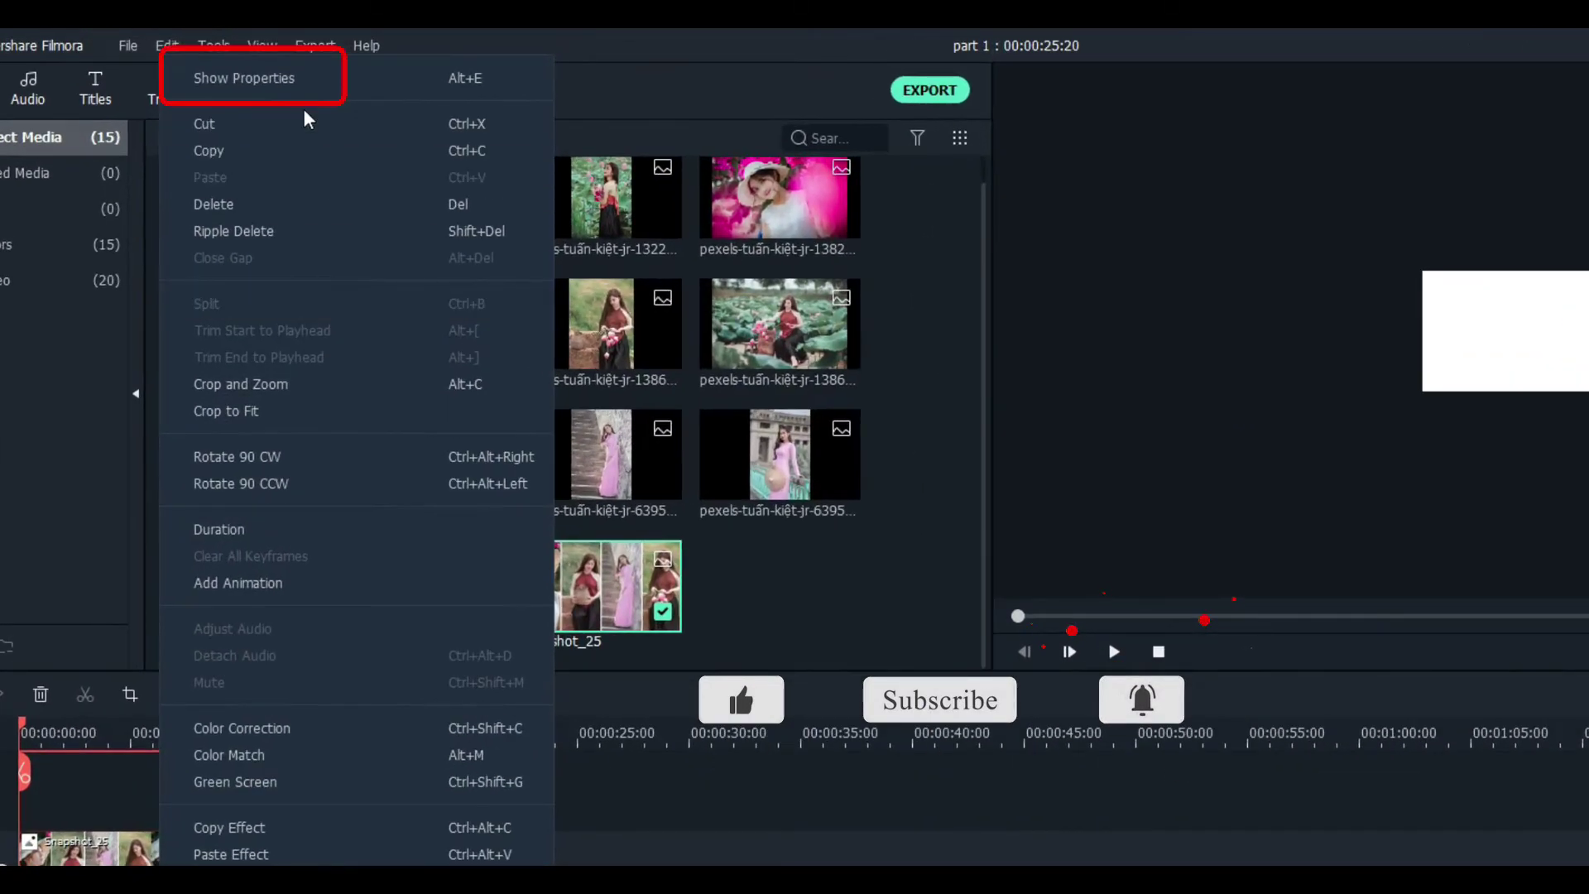
pyautogui.click(311, 56)
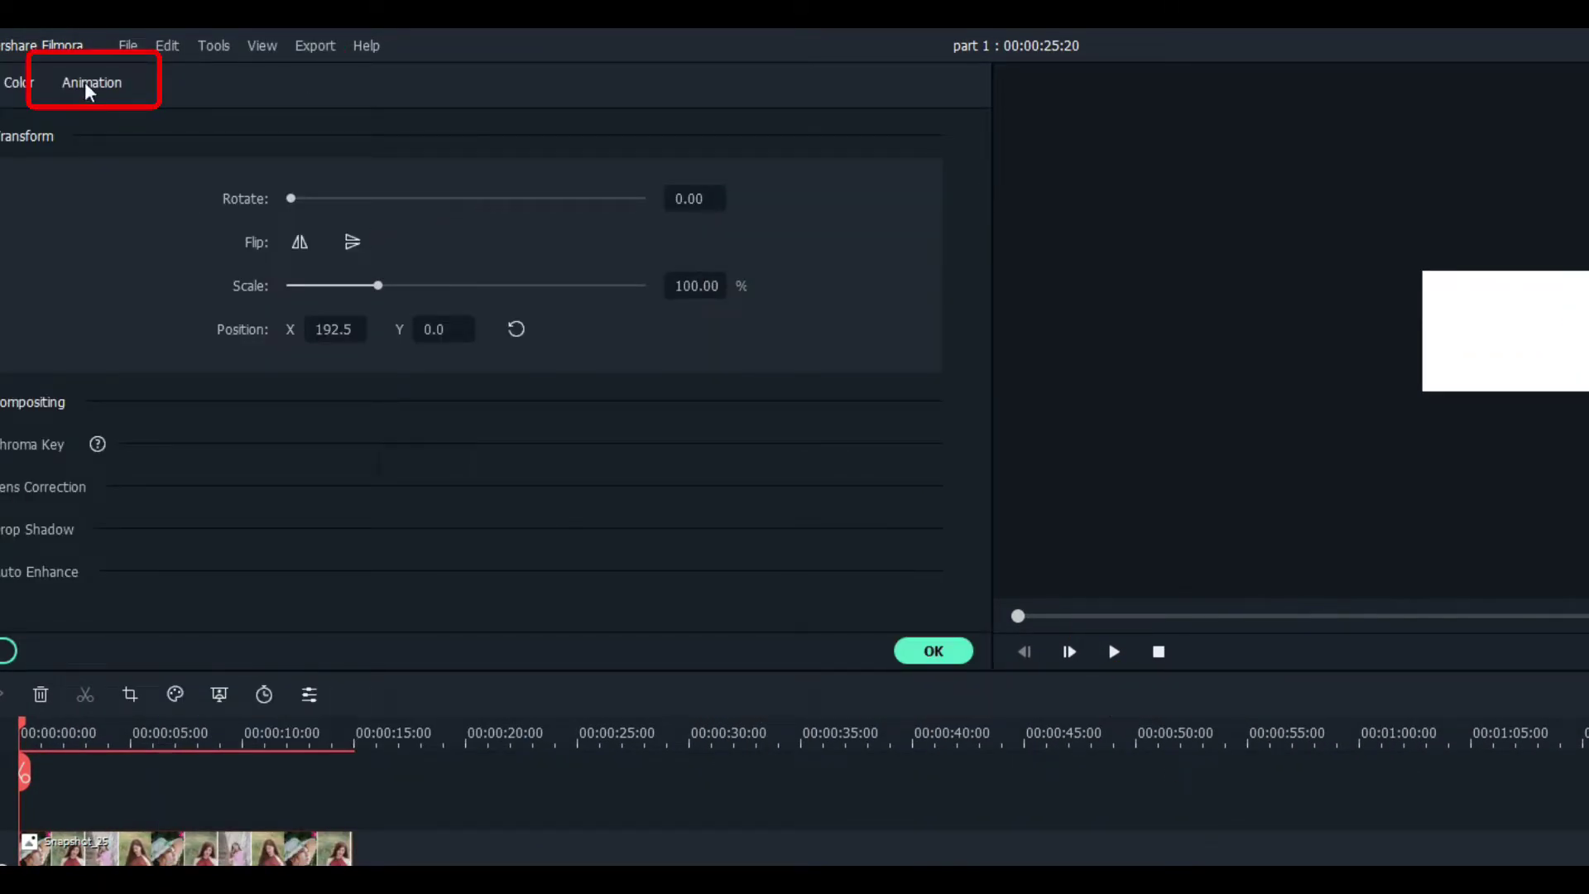
pyautogui.click(89, 82)
pyautogui.click(91, 131)
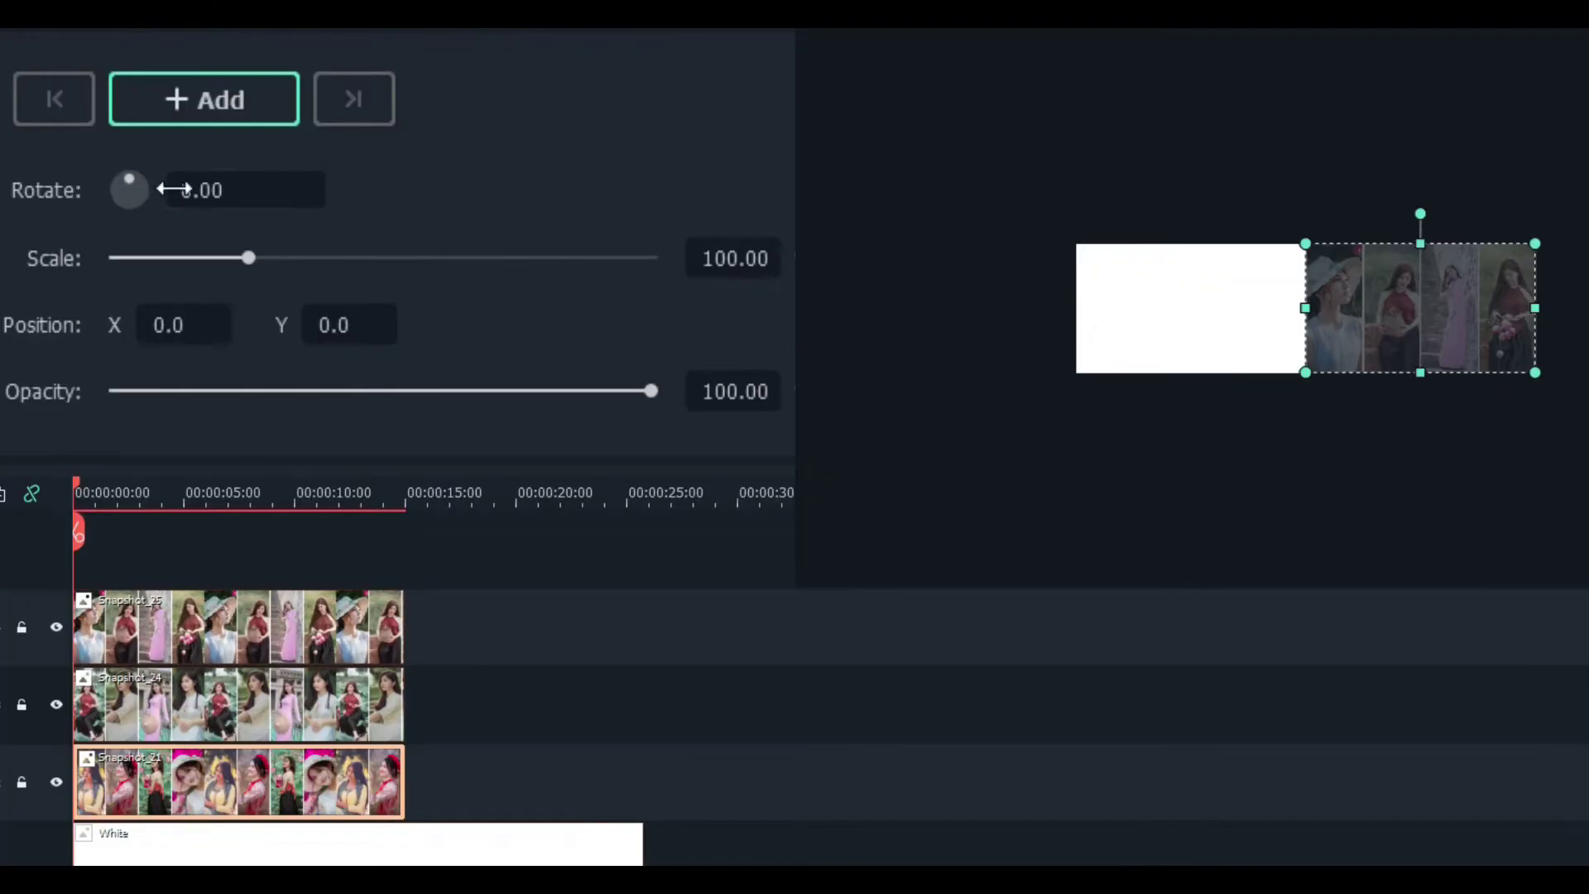
pyautogui.click(216, 116)
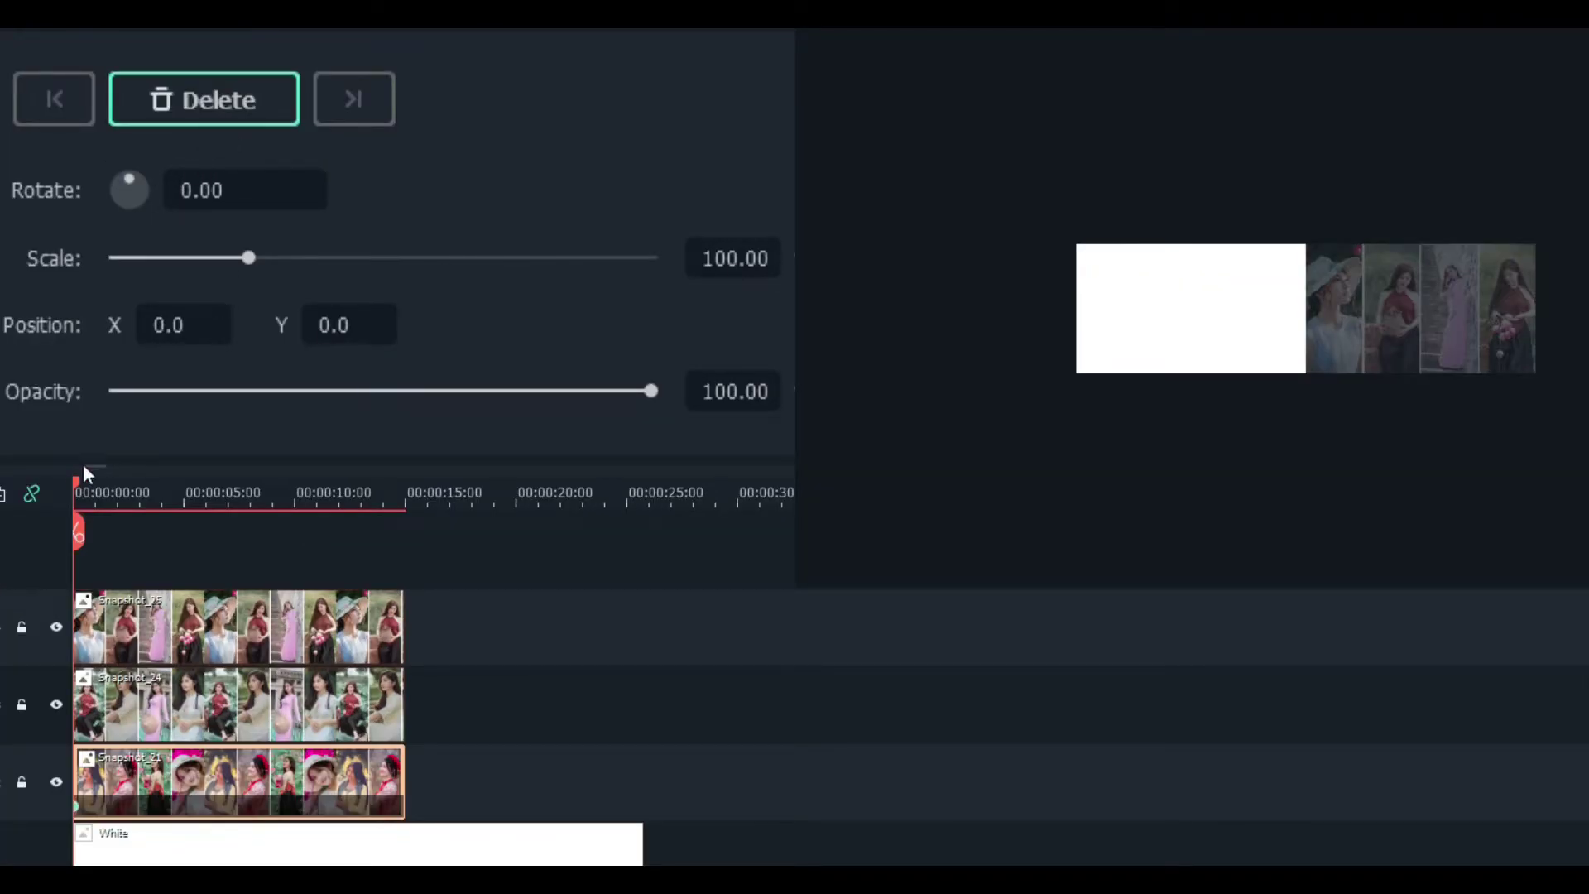
# Step: At about 00:00:10:20, slide Snapshot_21 to Position X -384.0 to create its end keyframe
pyautogui.moveTo(79, 490); pyautogui.dragTo(376, 544)
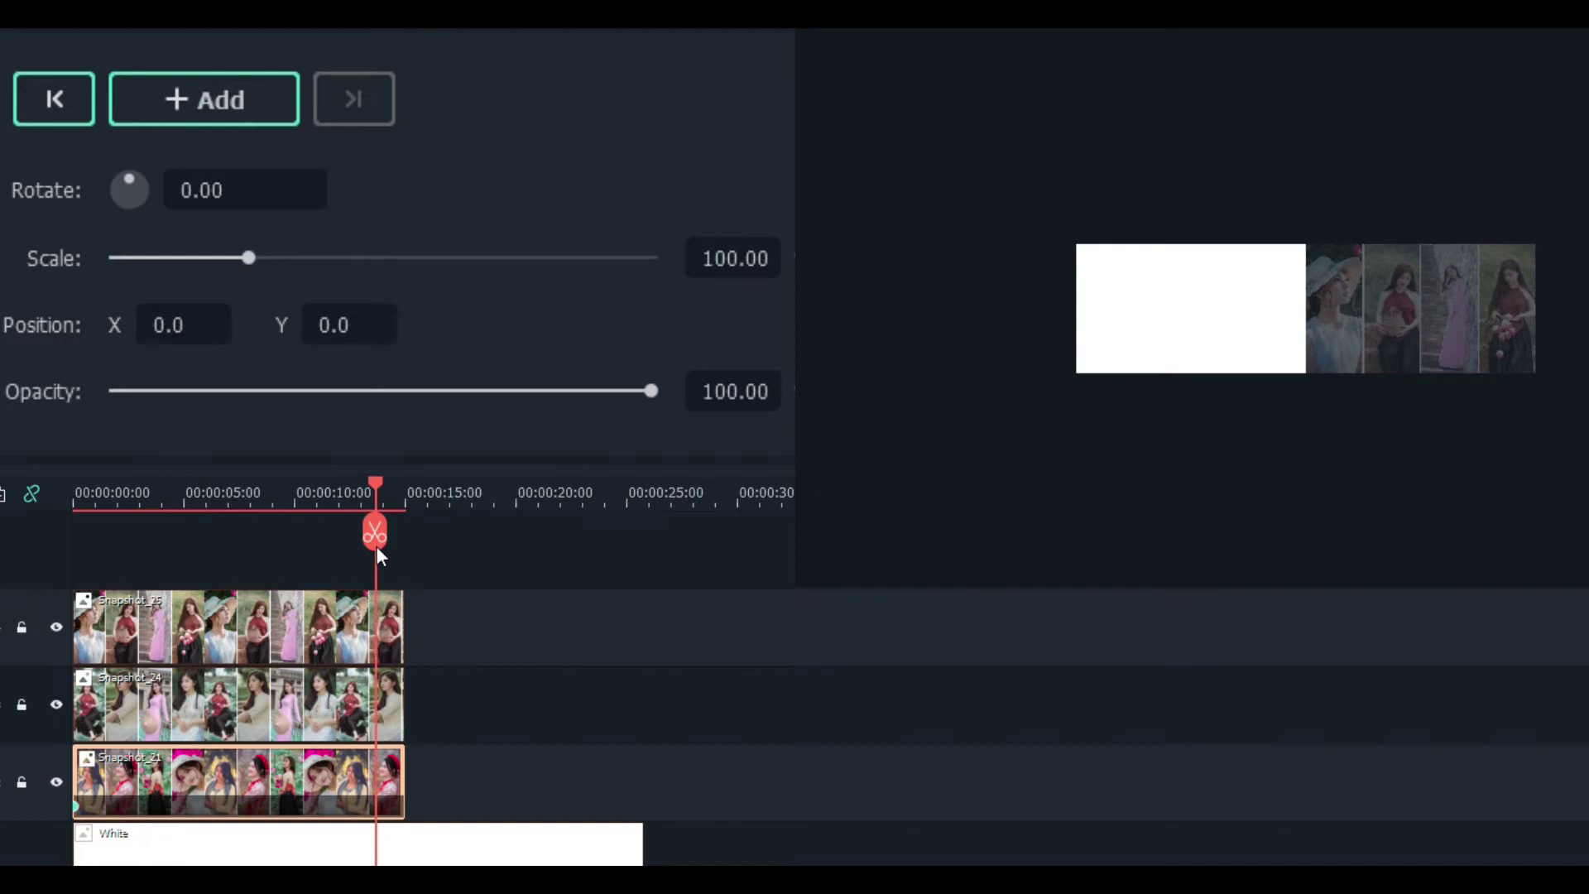
pyautogui.moveTo(171, 324); pyautogui.dragTo(10, 325)
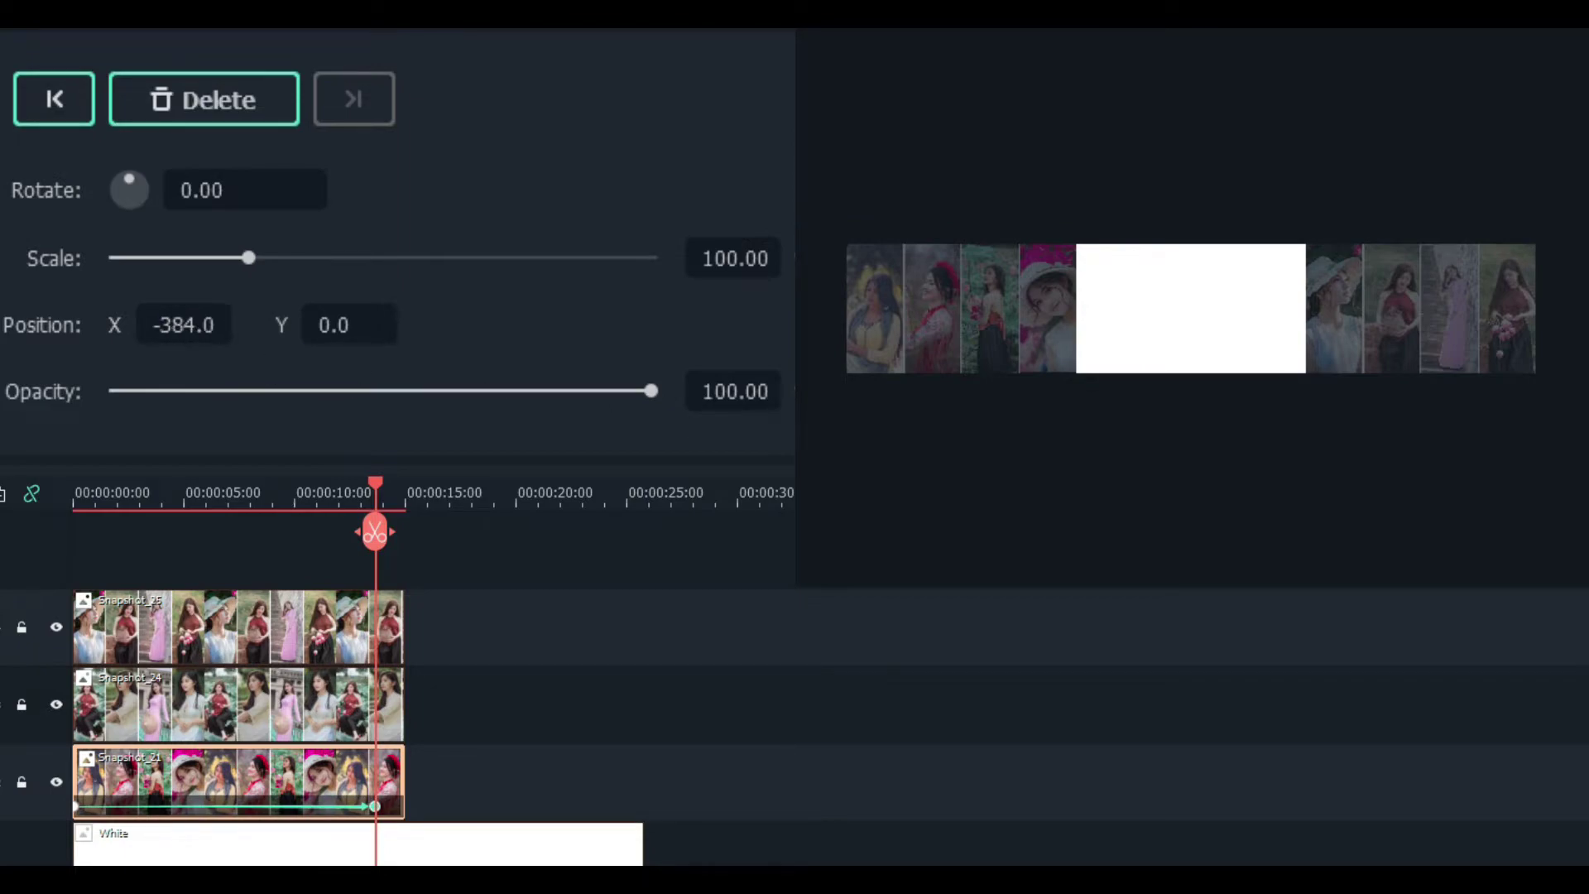
pyautogui.click(196, 709)
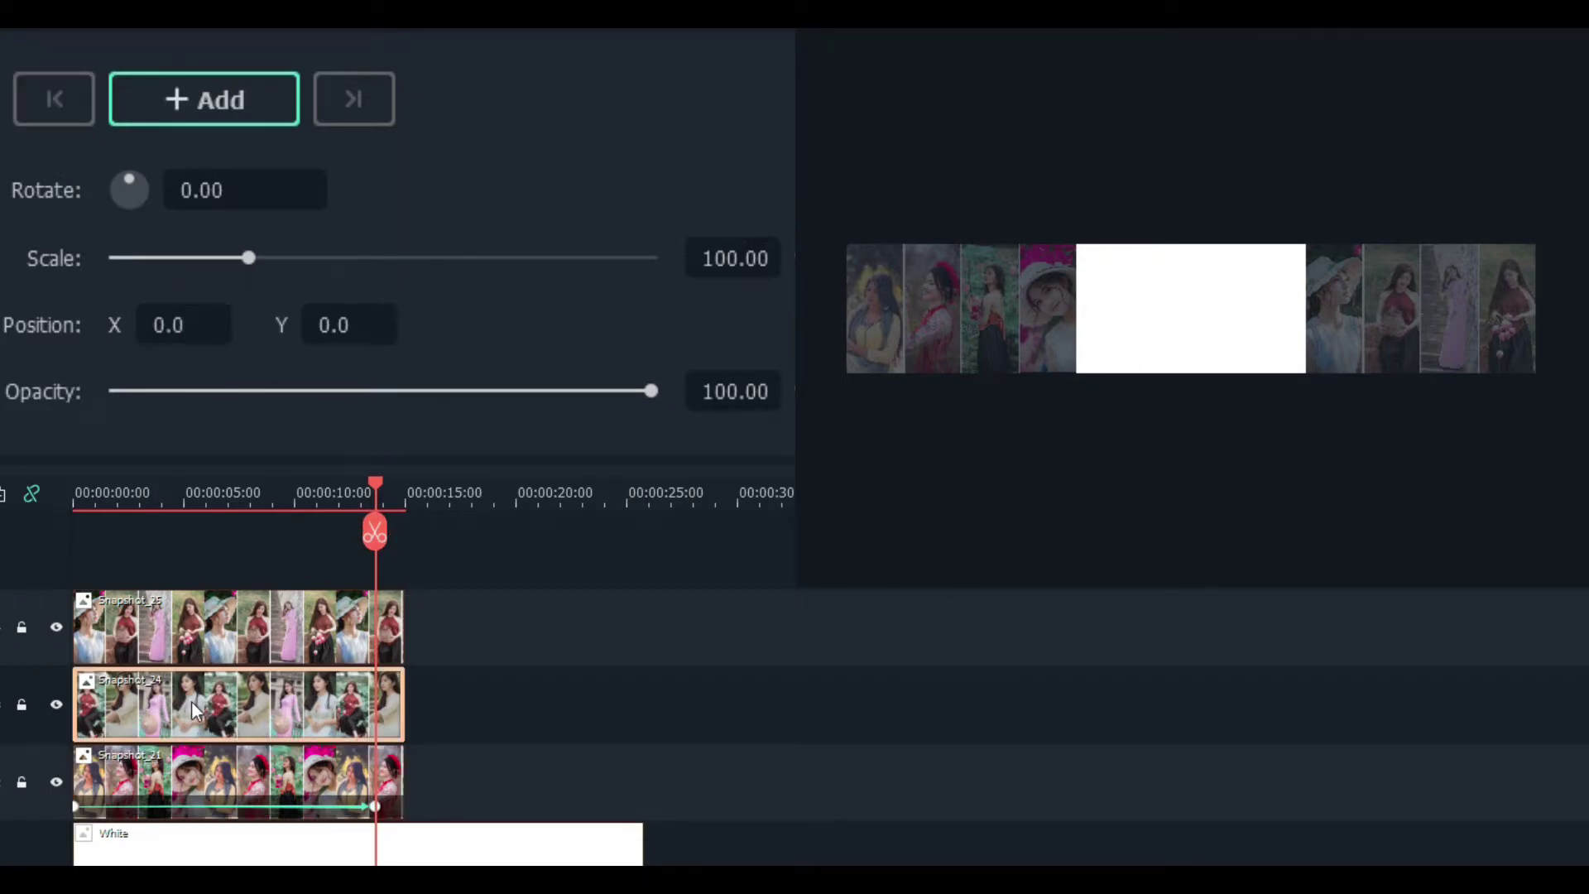
# Step: Give Snapshot_24 a start keyframe and a keyframe near 10 seconds at Position X -384.0
pyautogui.moveTo(375, 480); pyautogui.dragTo(33, 499)
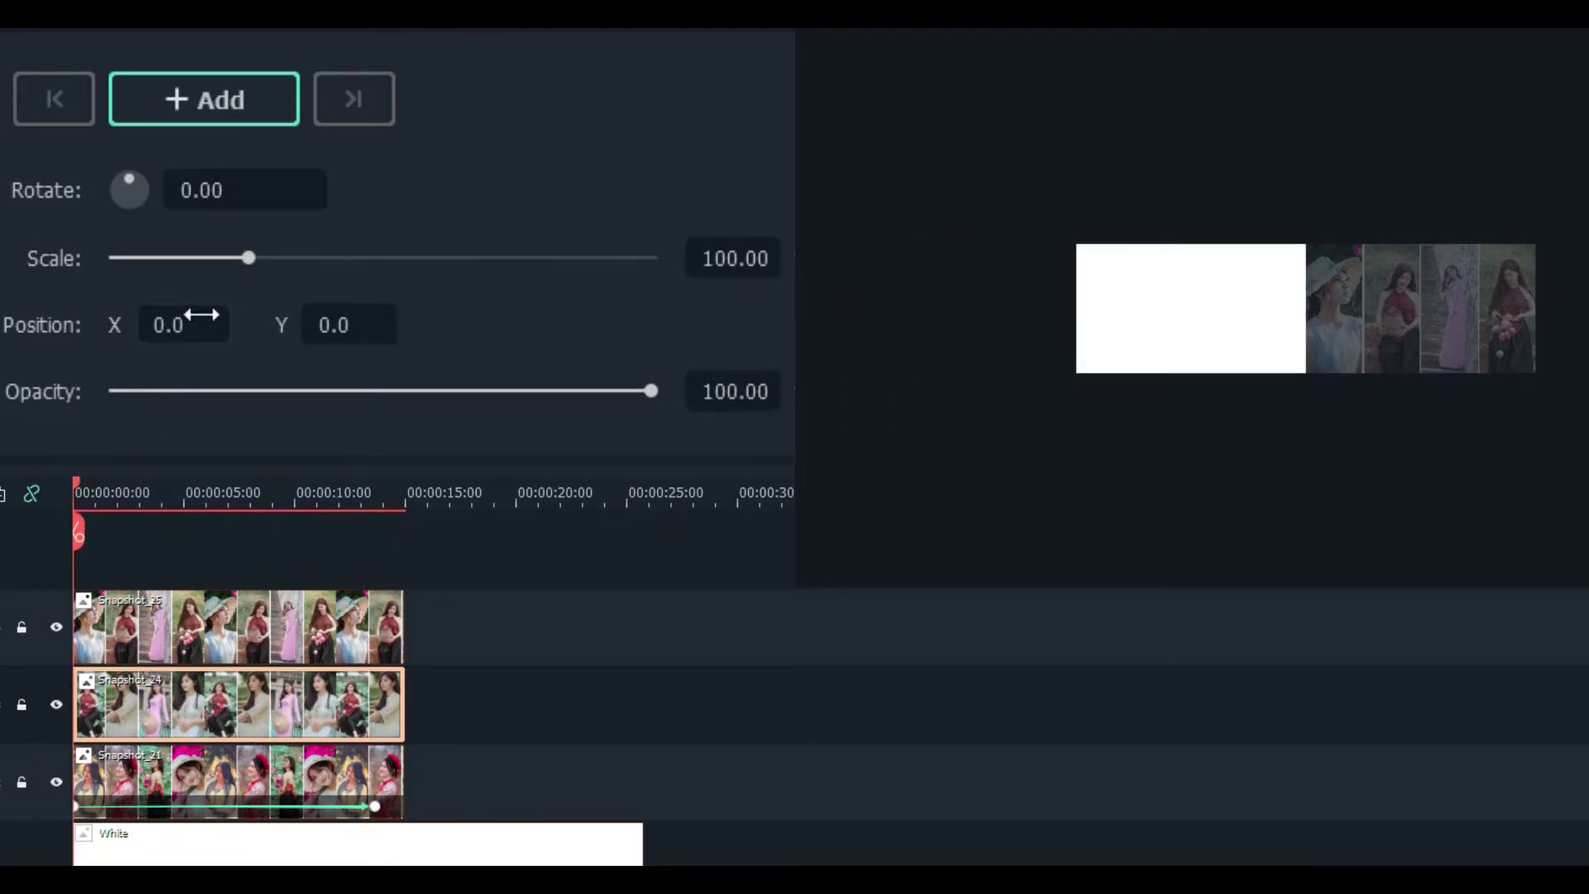
pyautogui.click(211, 116)
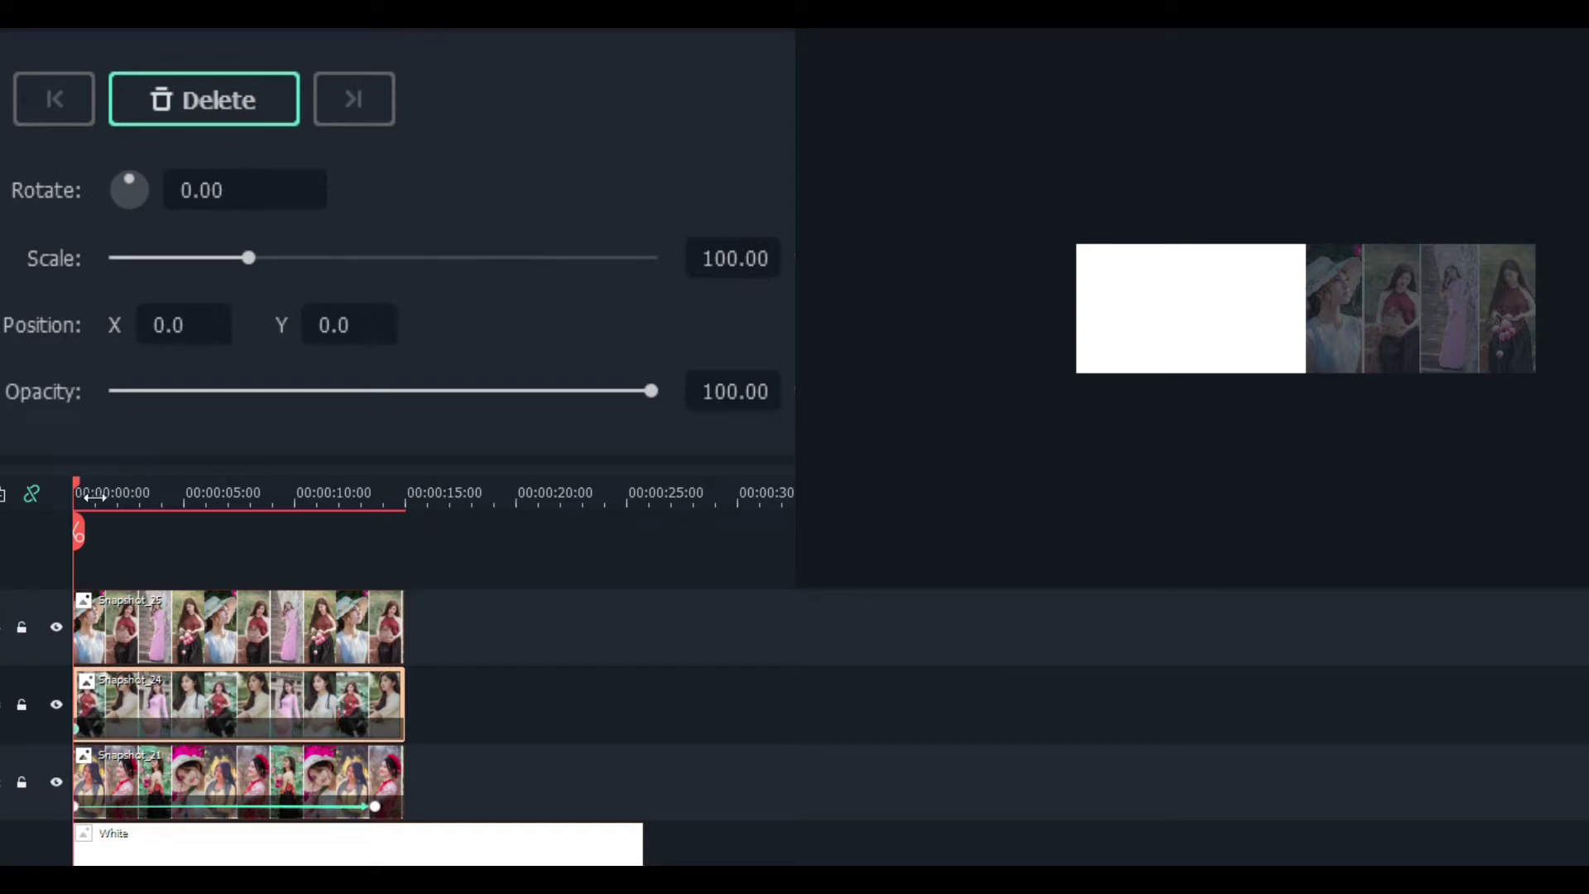
pyautogui.moveTo(79, 480); pyautogui.dragTo(374, 531)
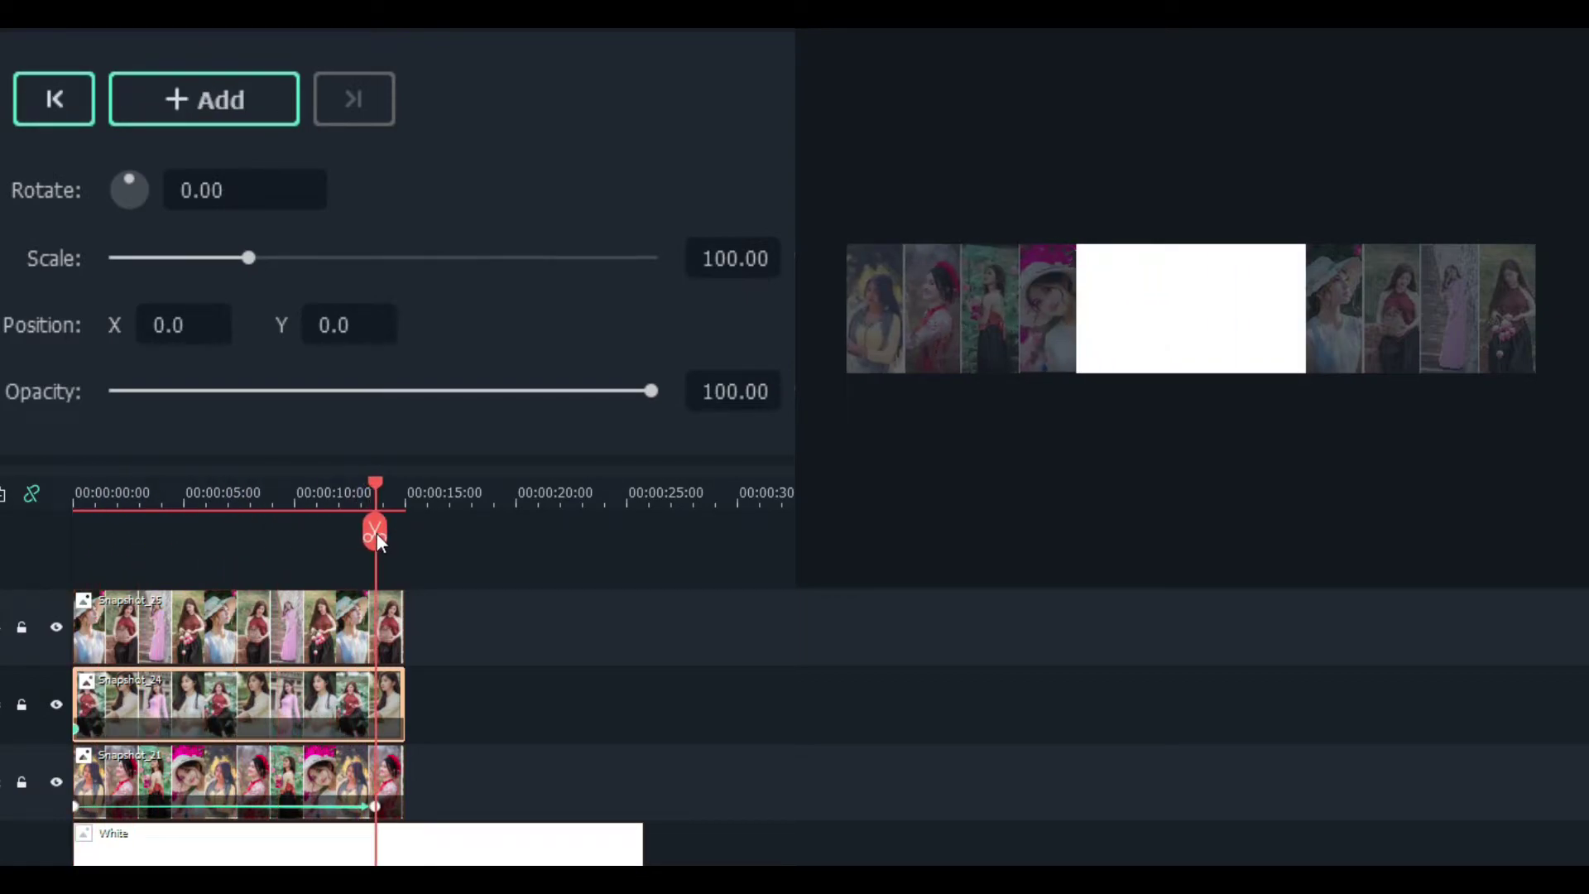
pyautogui.moveTo(173, 325); pyautogui.dragTo(34, 325)
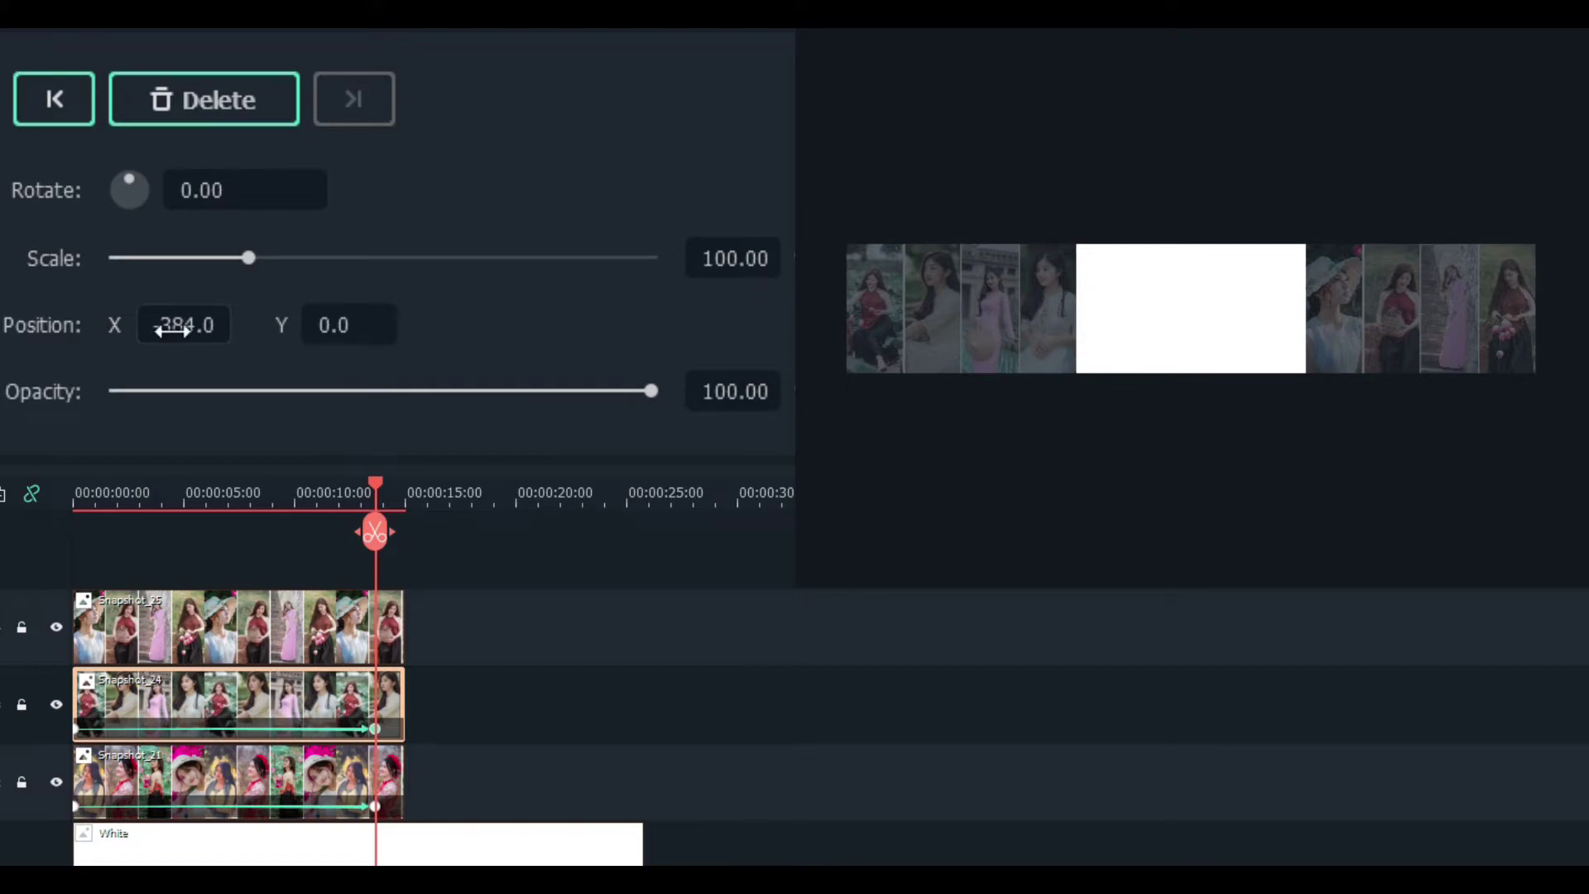
pyautogui.click(47, 93)
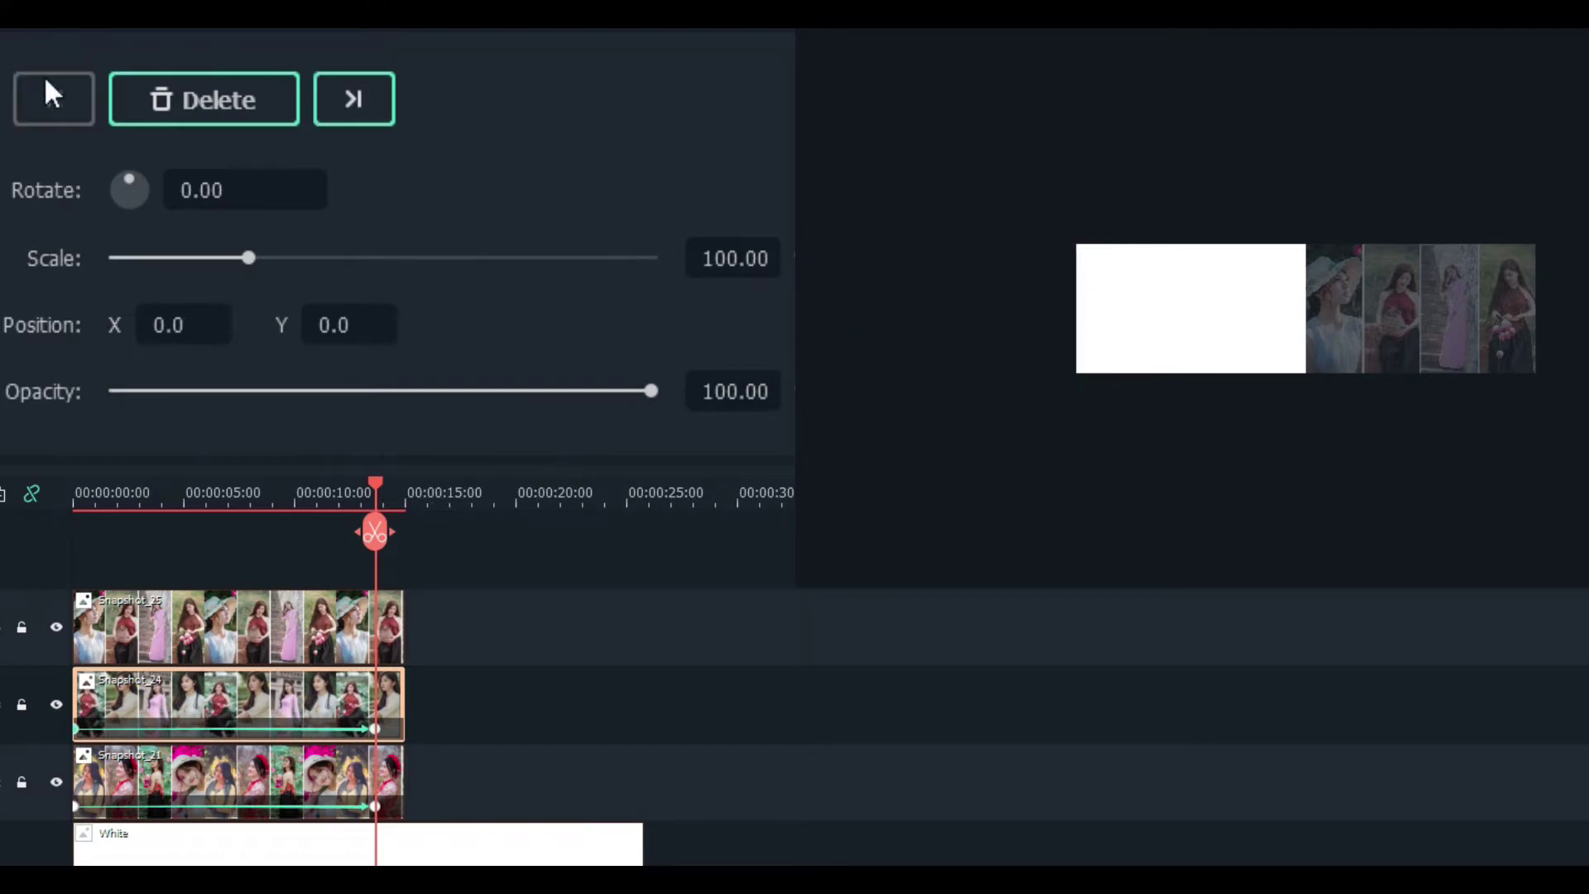
# Step: Keyframe Snapshot_25 from X 0.0 at its start to X -384.0 near 11 seconds, matching the other clips
pyautogui.click(284, 595)
pyautogui.click(176, 93)
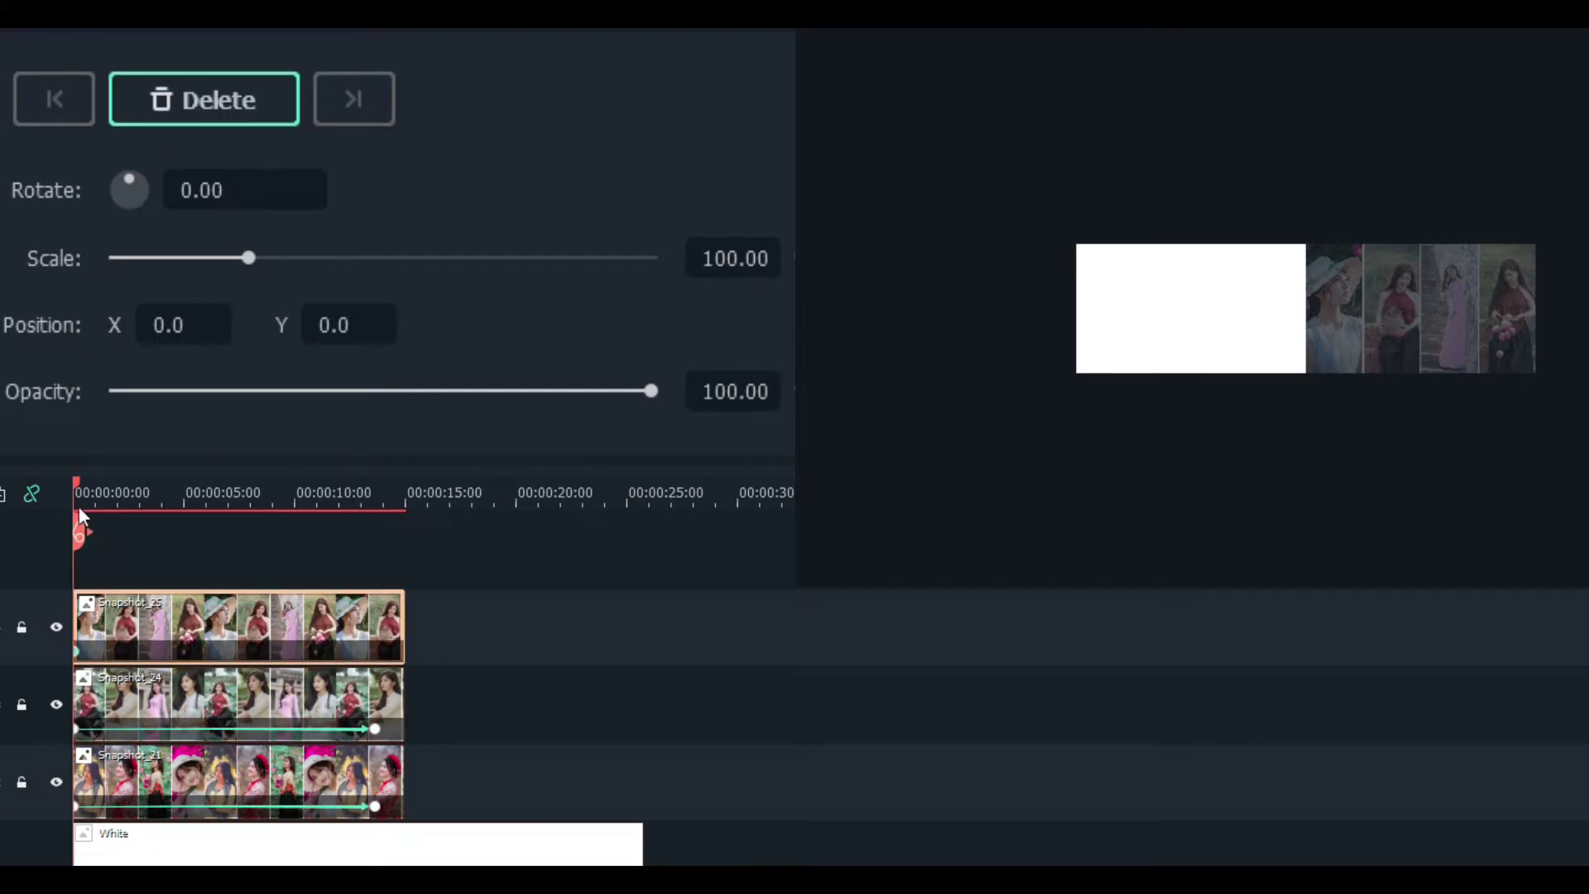
pyautogui.moveTo(79, 522); pyautogui.dragTo(379, 534)
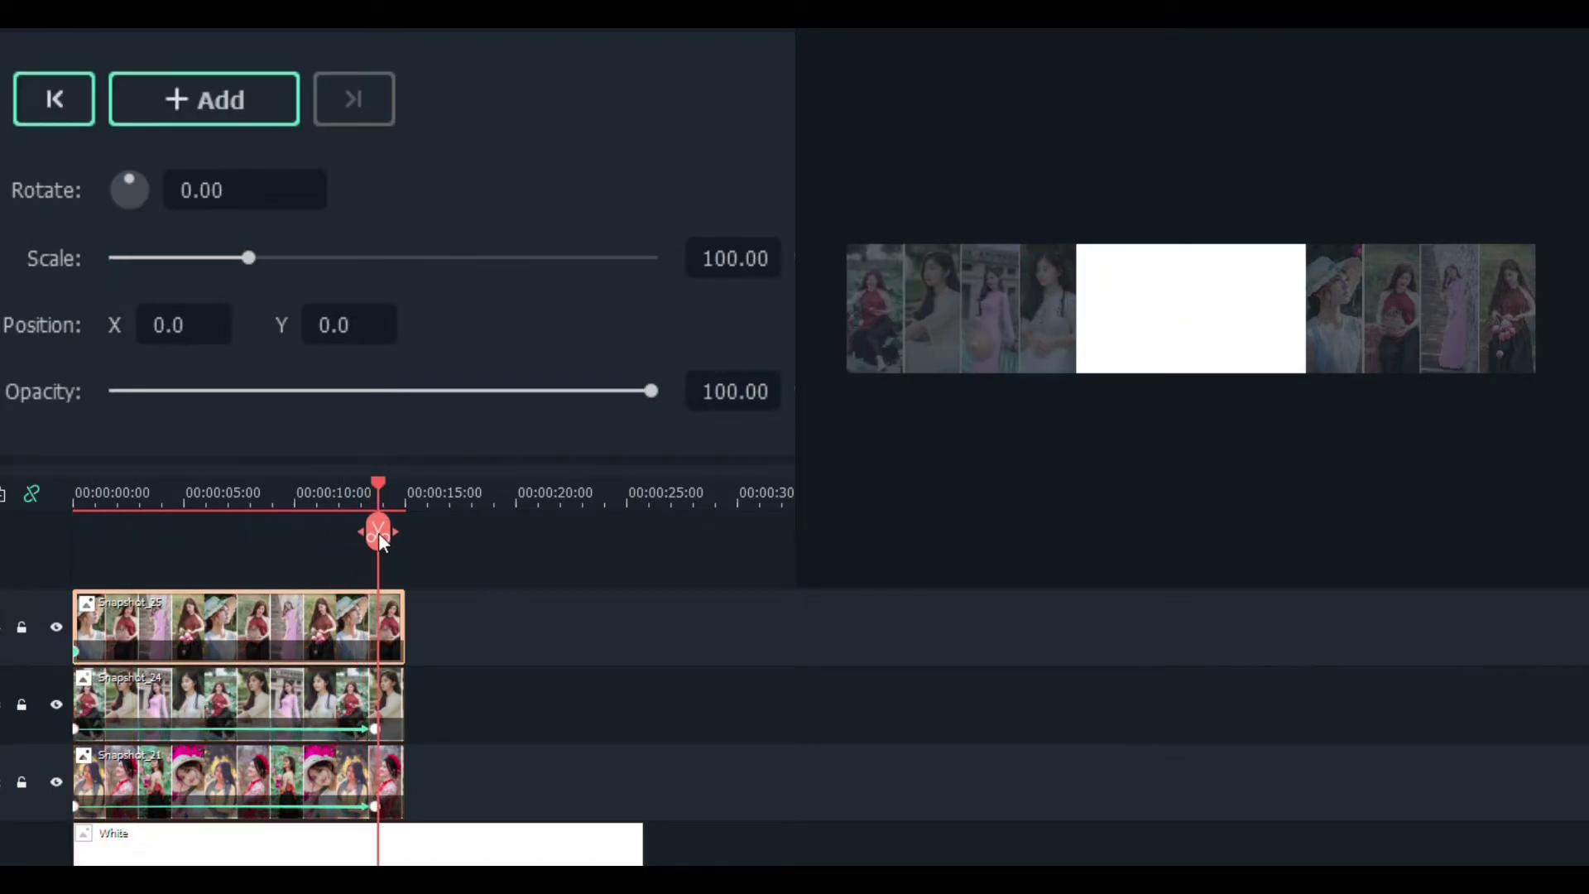
pyautogui.moveTo(174, 324); pyautogui.dragTo(1, 324)
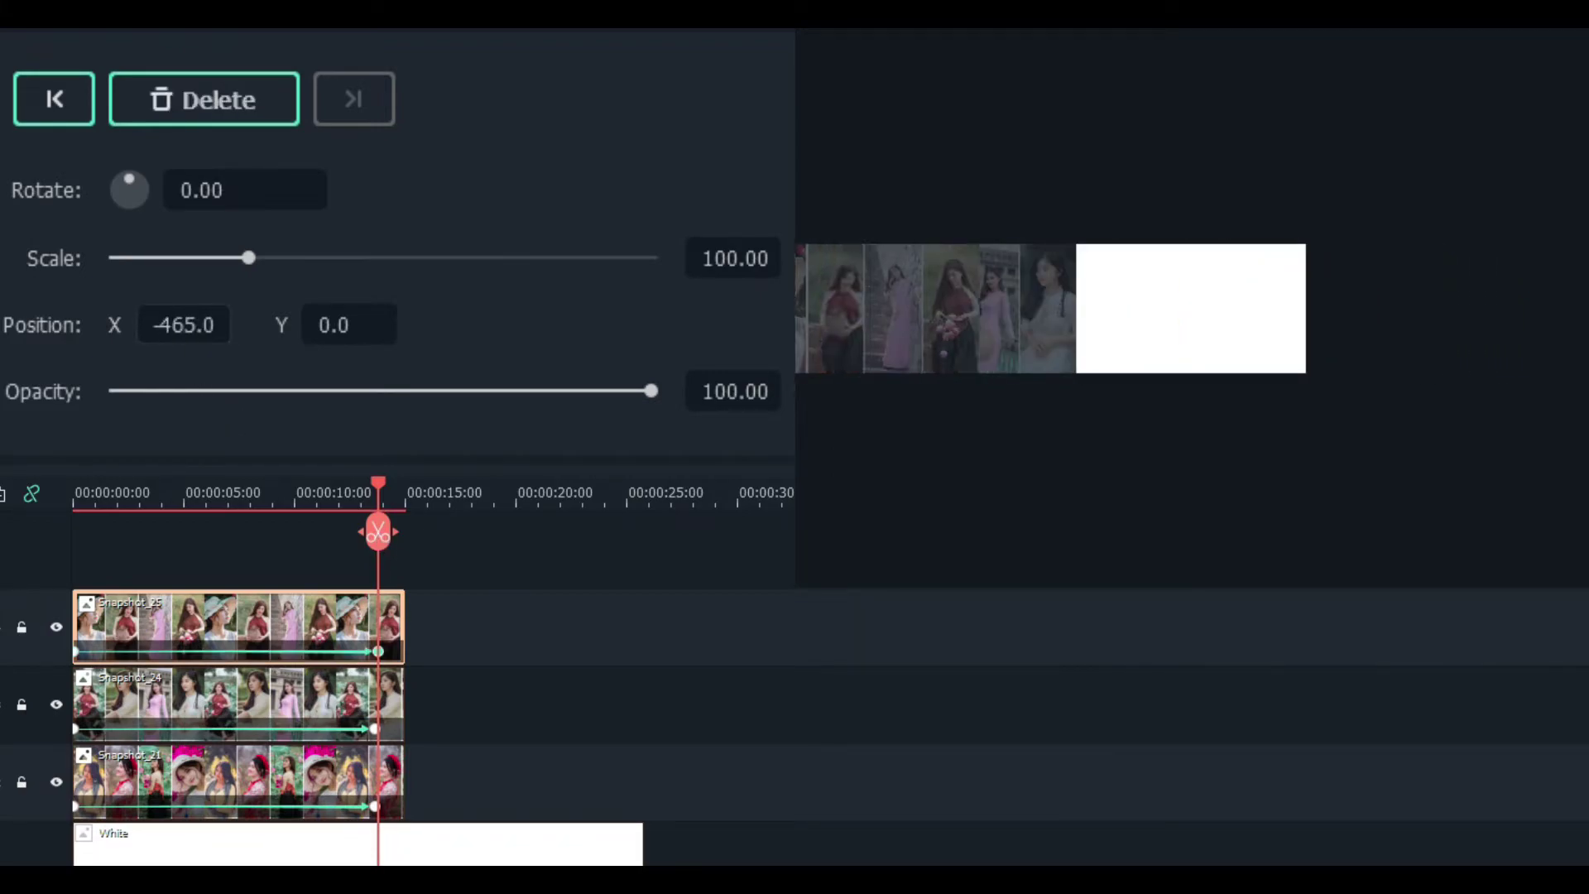
pyautogui.moveTo(125, 324)
pyautogui.mouseDown()
pyautogui.moveTo(101, 324)
pyautogui.moveTo(130, 324)
pyautogui.mouseUp()
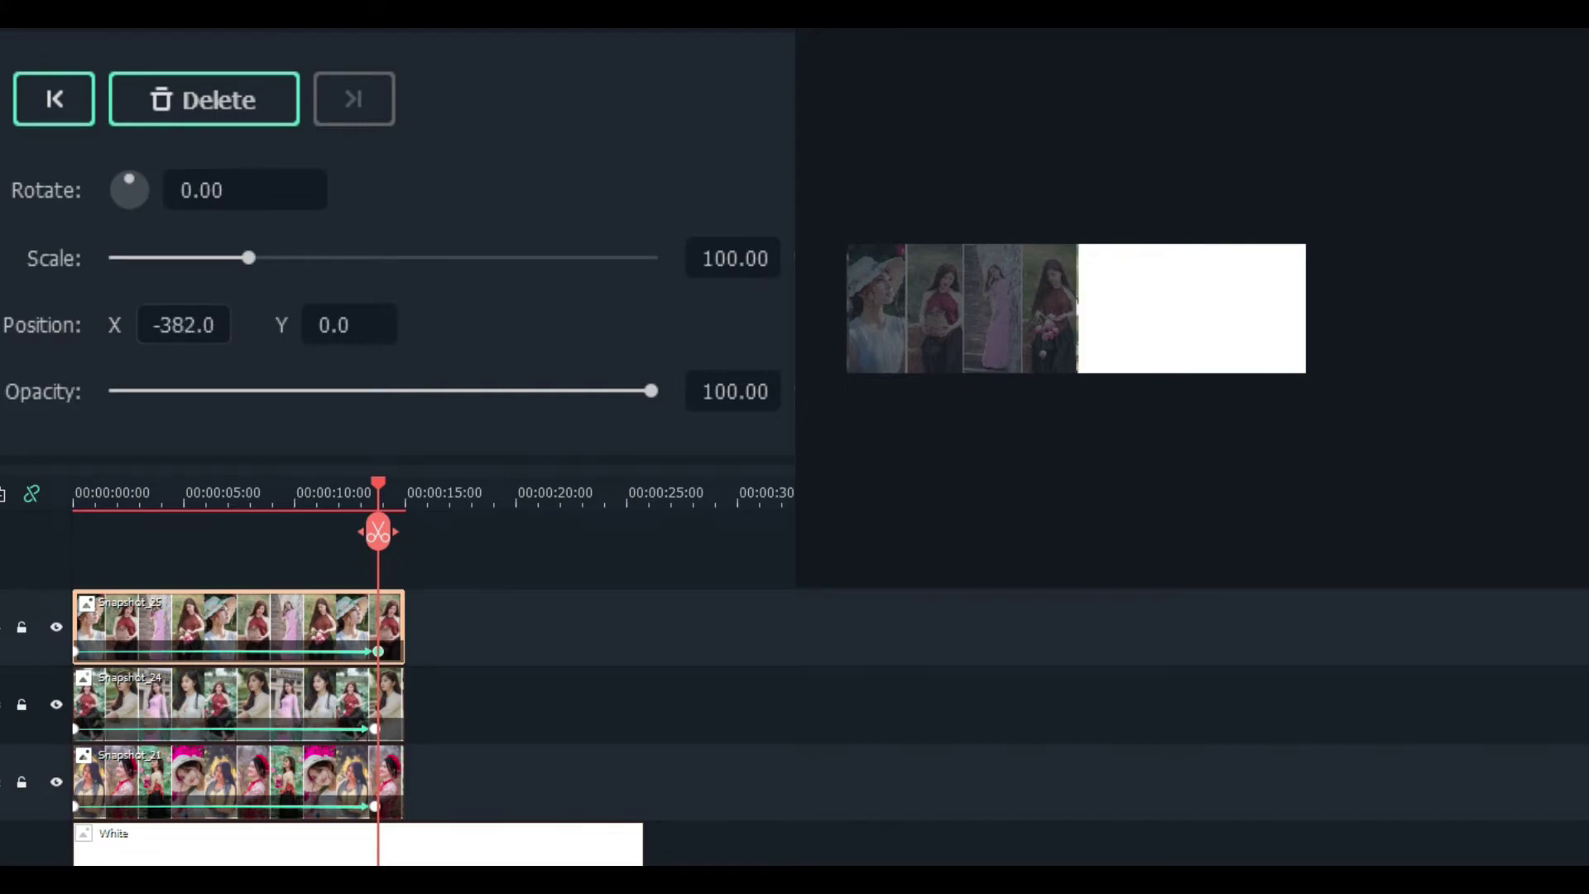
pyautogui.moveTo(130, 325); pyautogui.dragTo(176, 324)
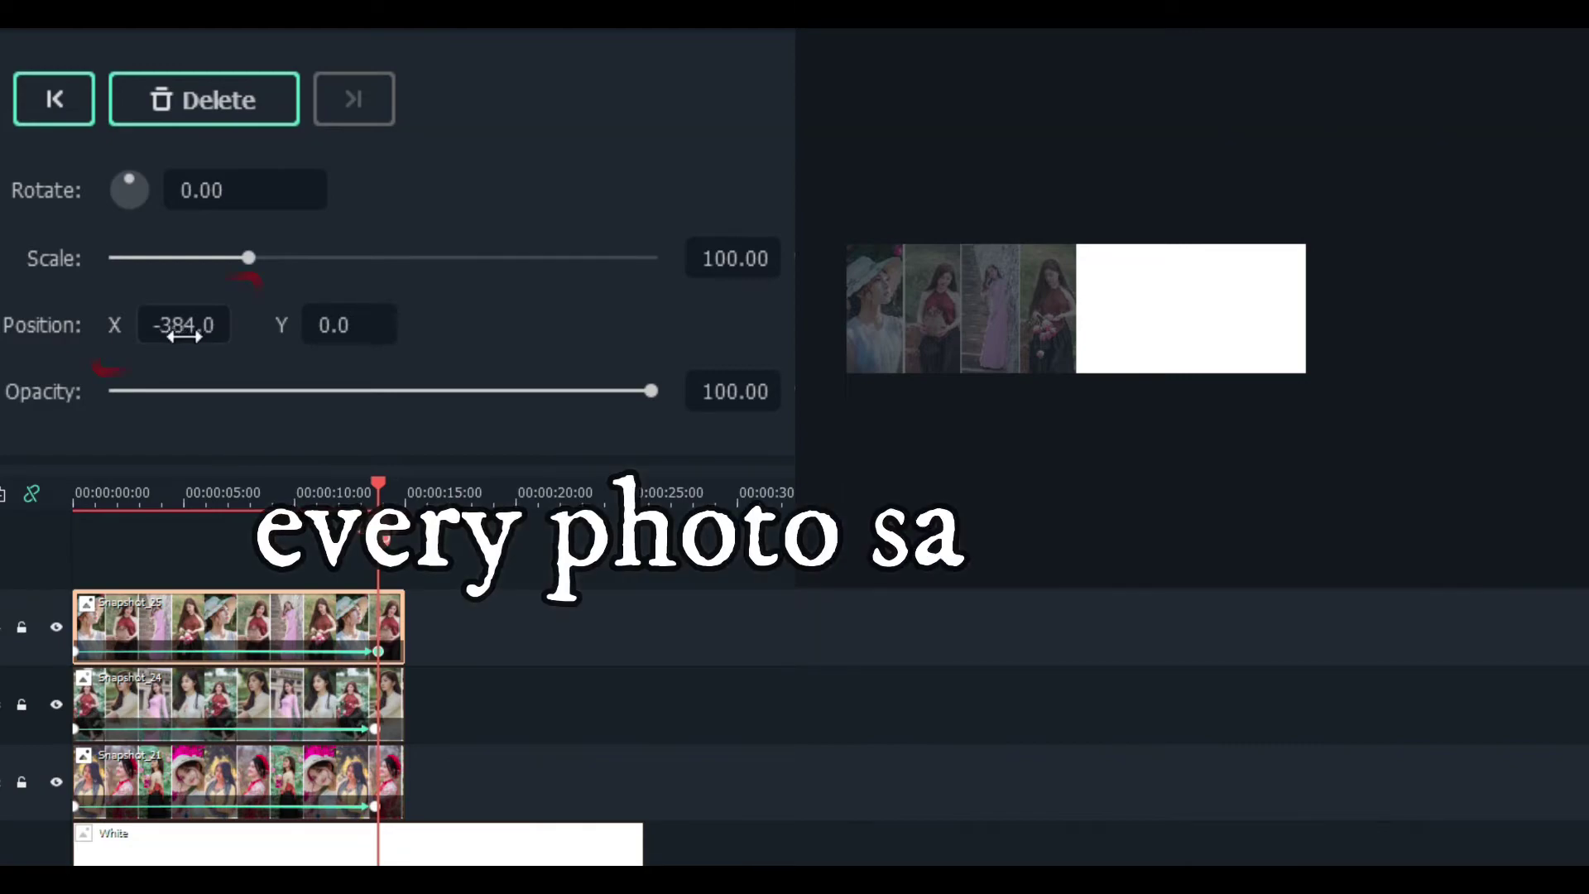
pyautogui.click(335, 691)
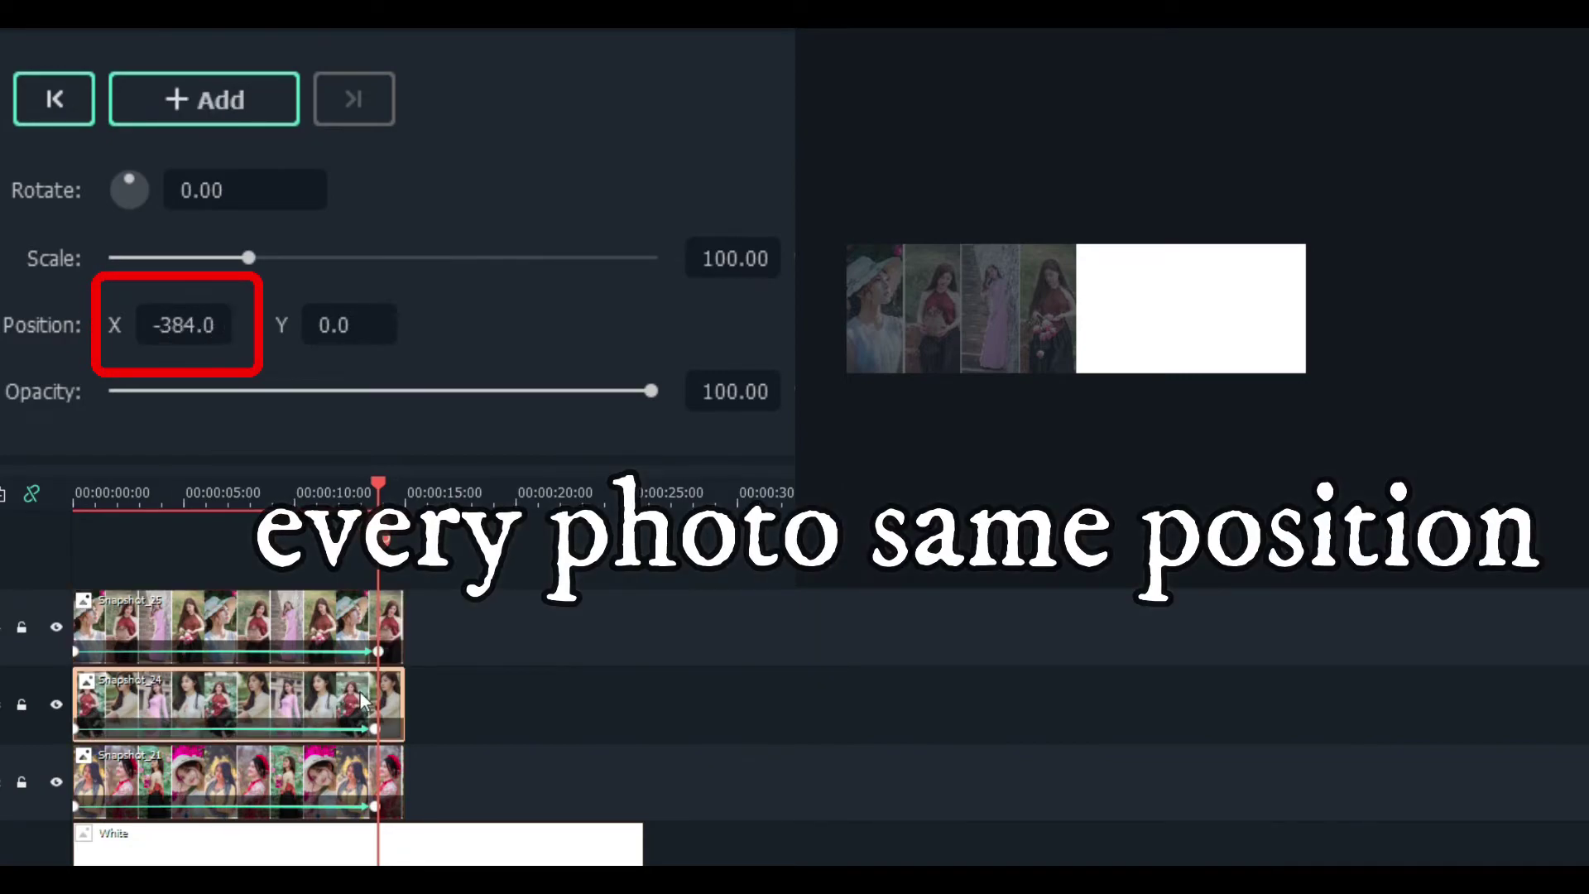
pyautogui.click(324, 782)
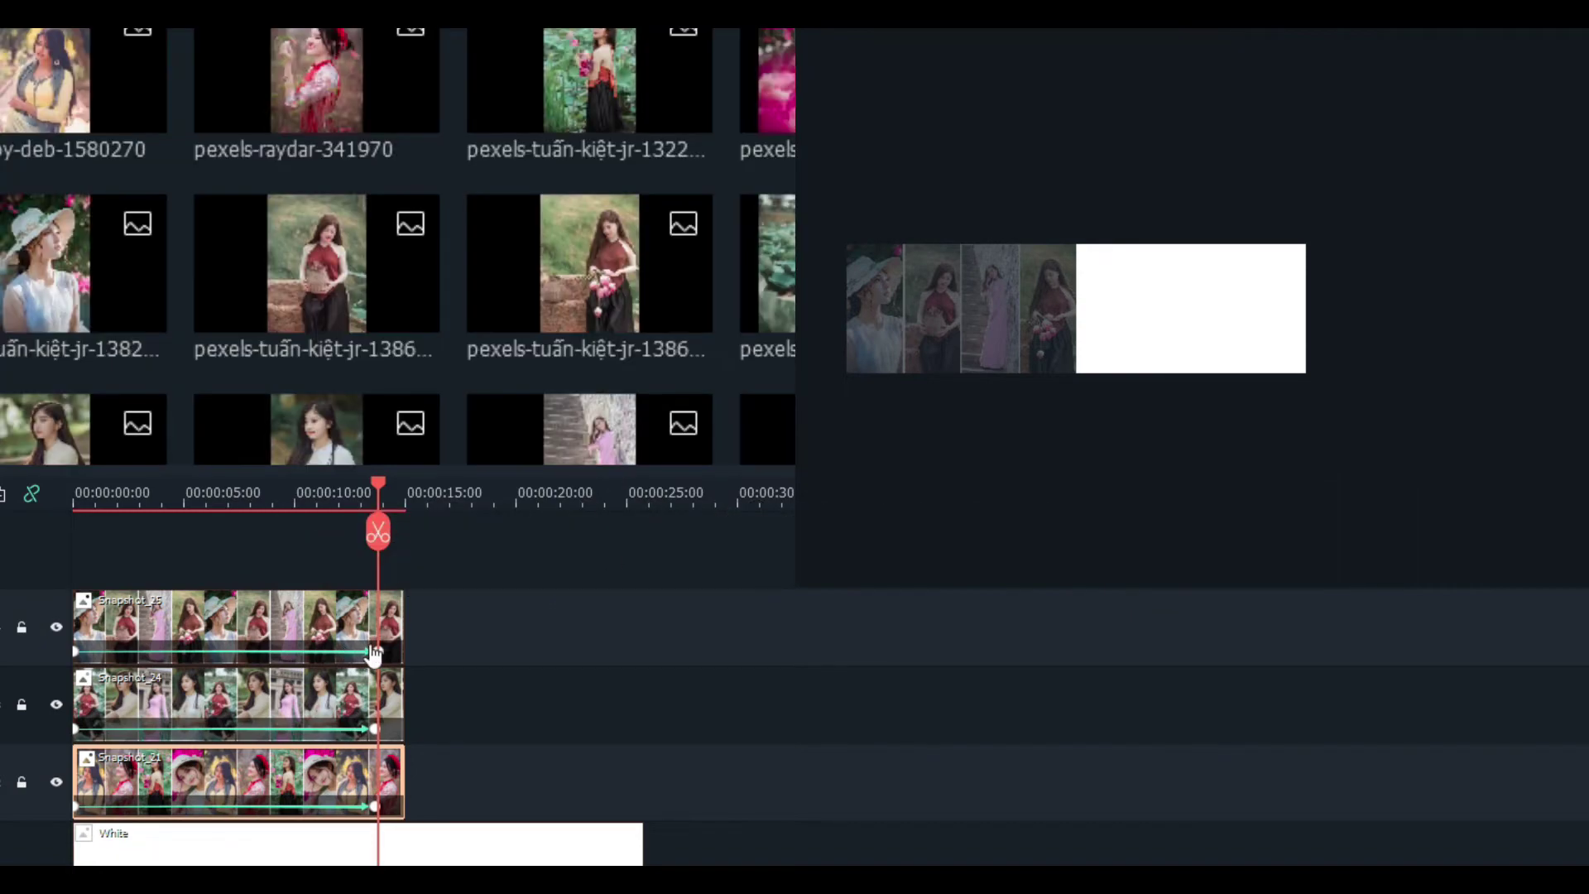
# Step: Move the end keyframes of Snapshot_25, Snapshot_24 and Snapshot_21 to each clip's end
pyautogui.moveTo(373, 653); pyautogui.dragTo(403, 651)
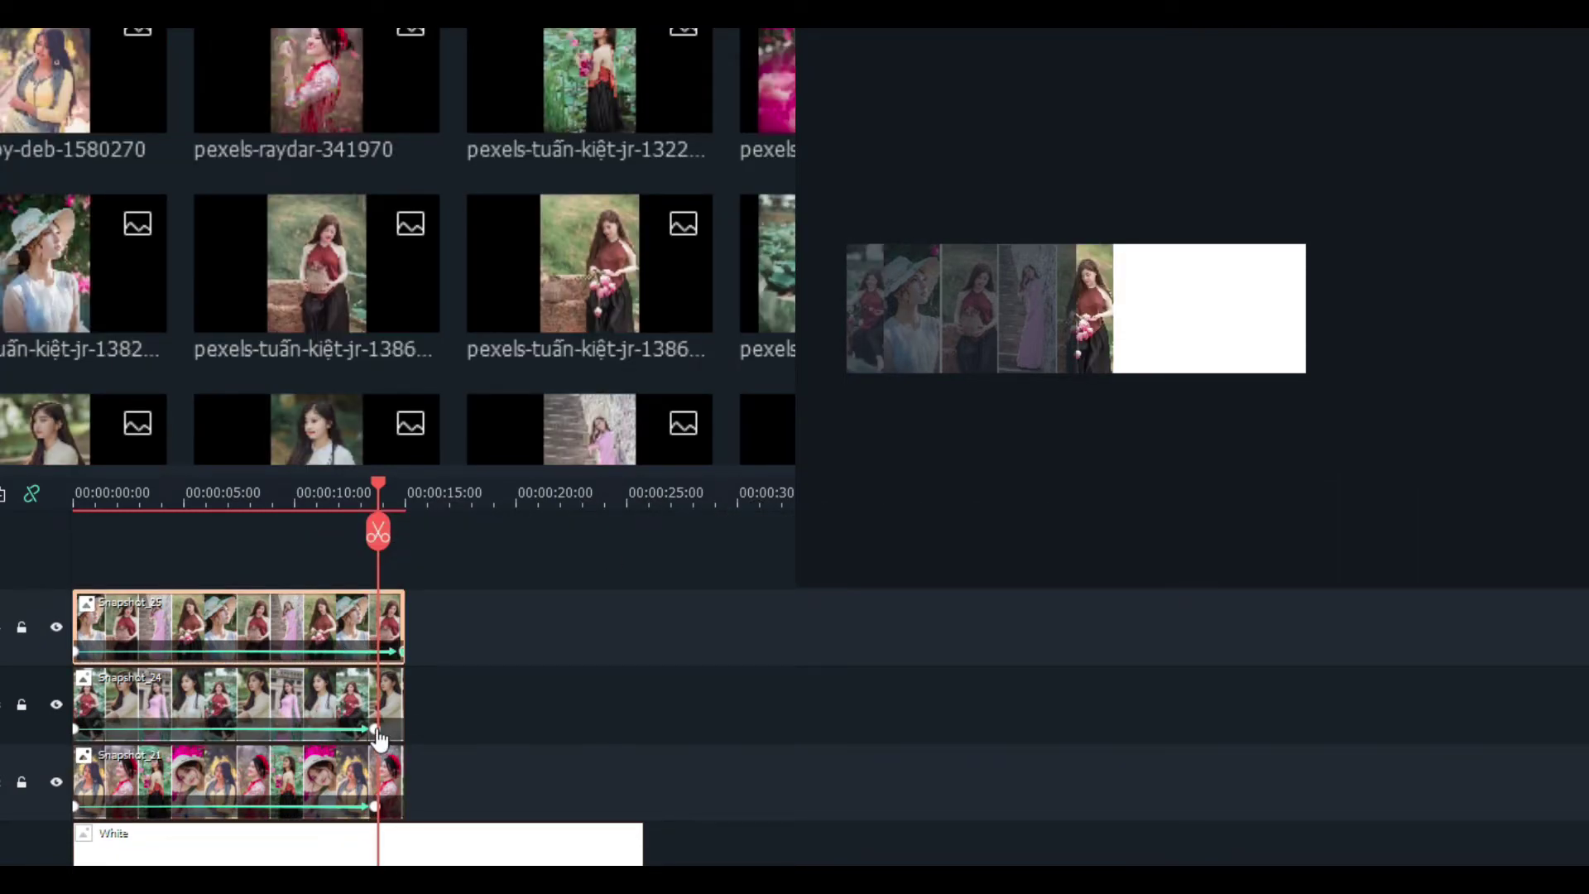
pyautogui.moveTo(375, 729); pyautogui.dragTo(402, 729)
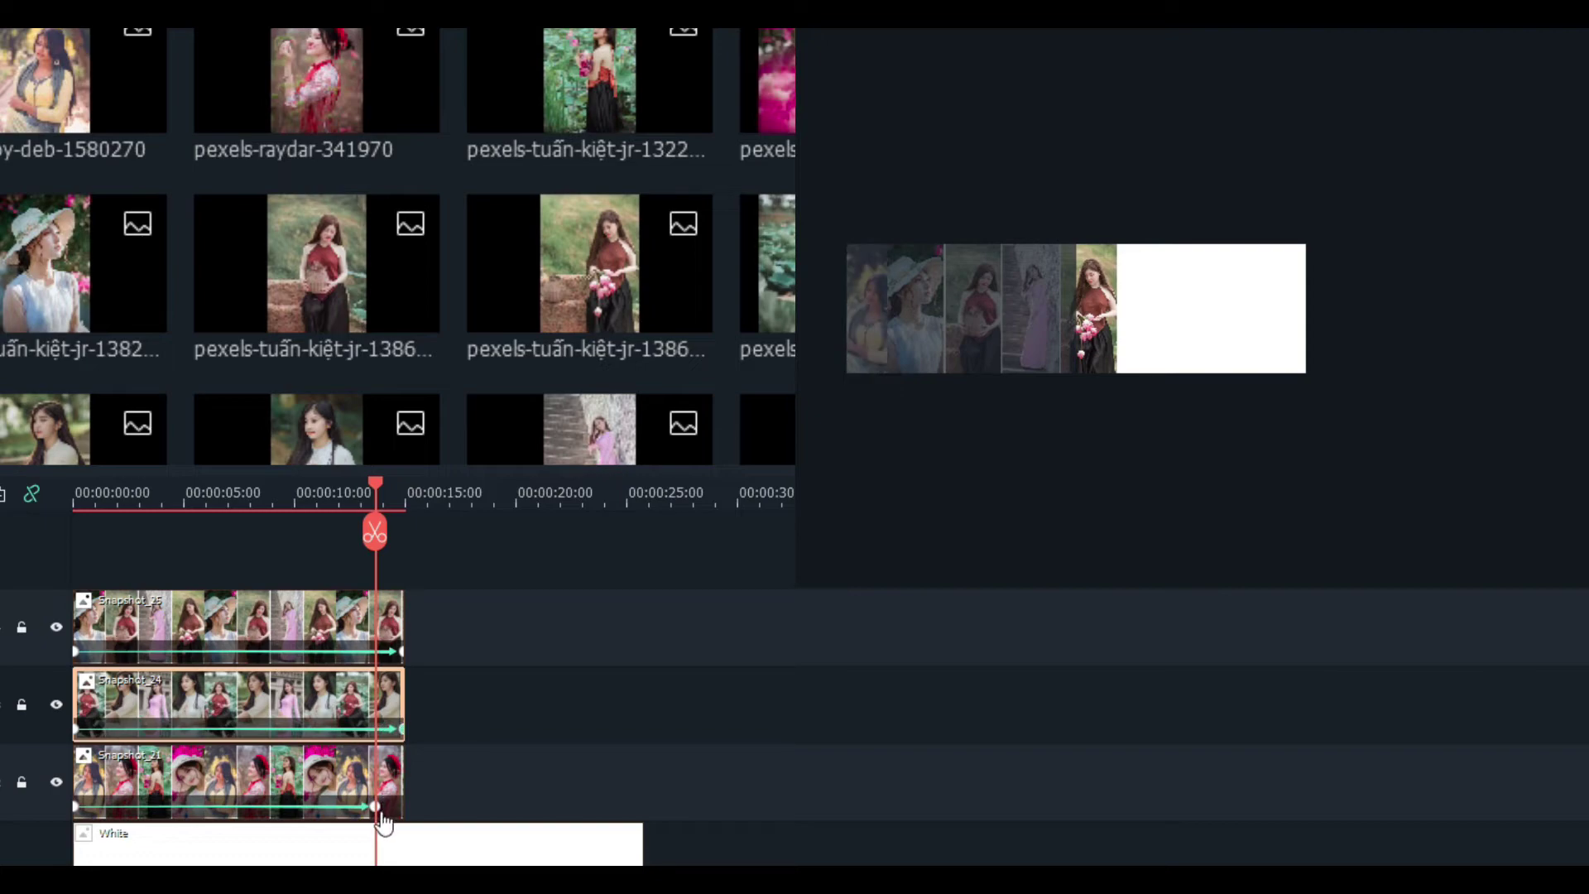
pyautogui.moveTo(375, 806); pyautogui.dragTo(403, 807)
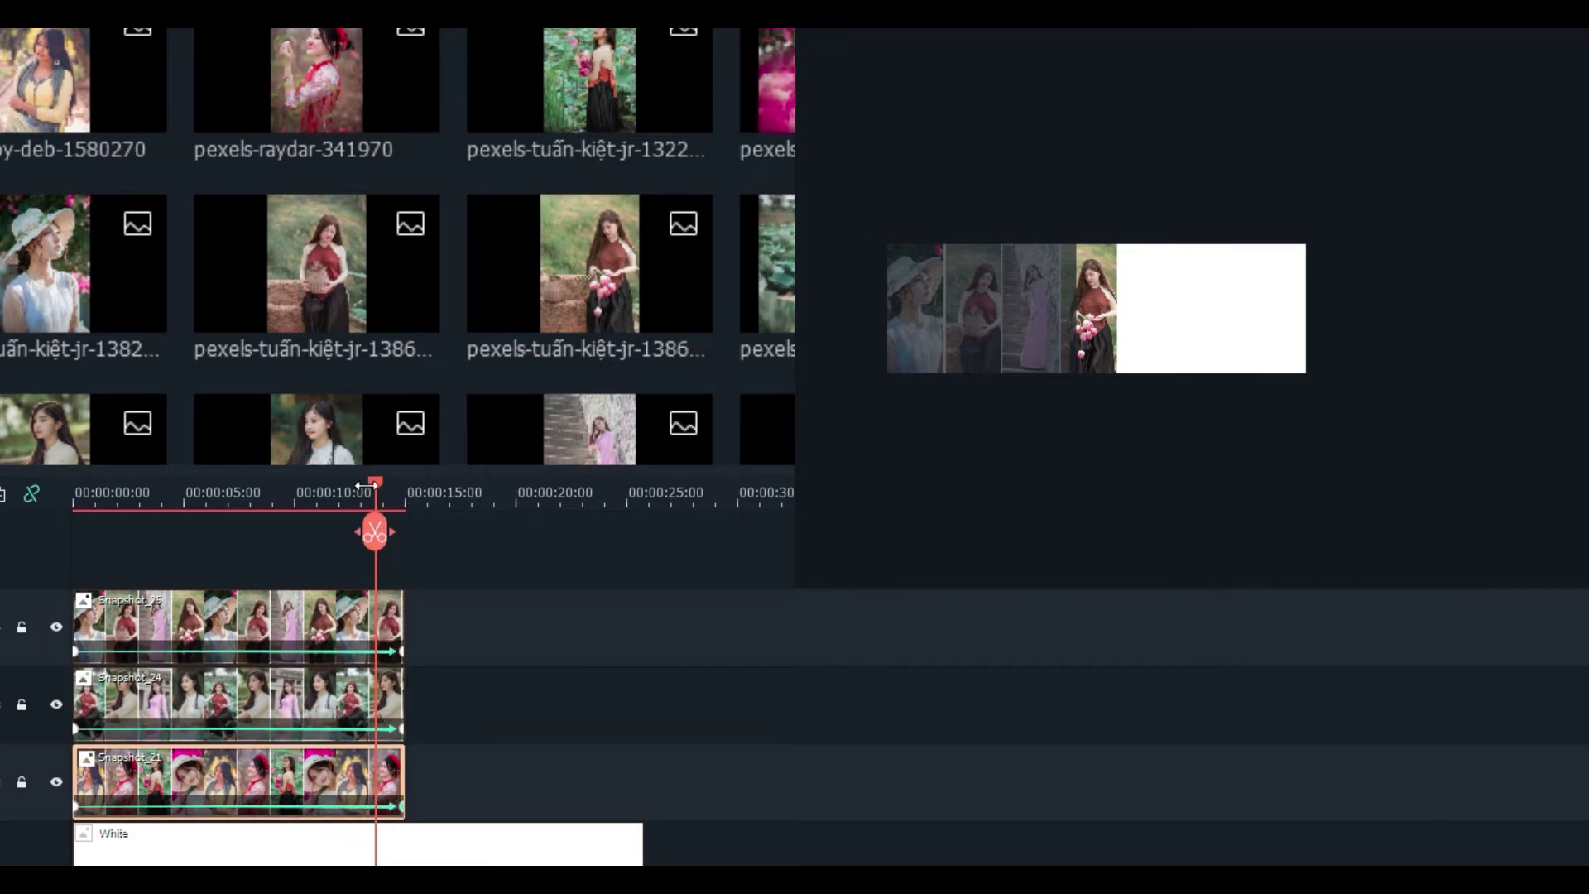
# Step: Scrub through the scrolling strip and expand the timeline to one-second detail
pyautogui.moveTo(375, 482); pyautogui.dragTo(65, 496)
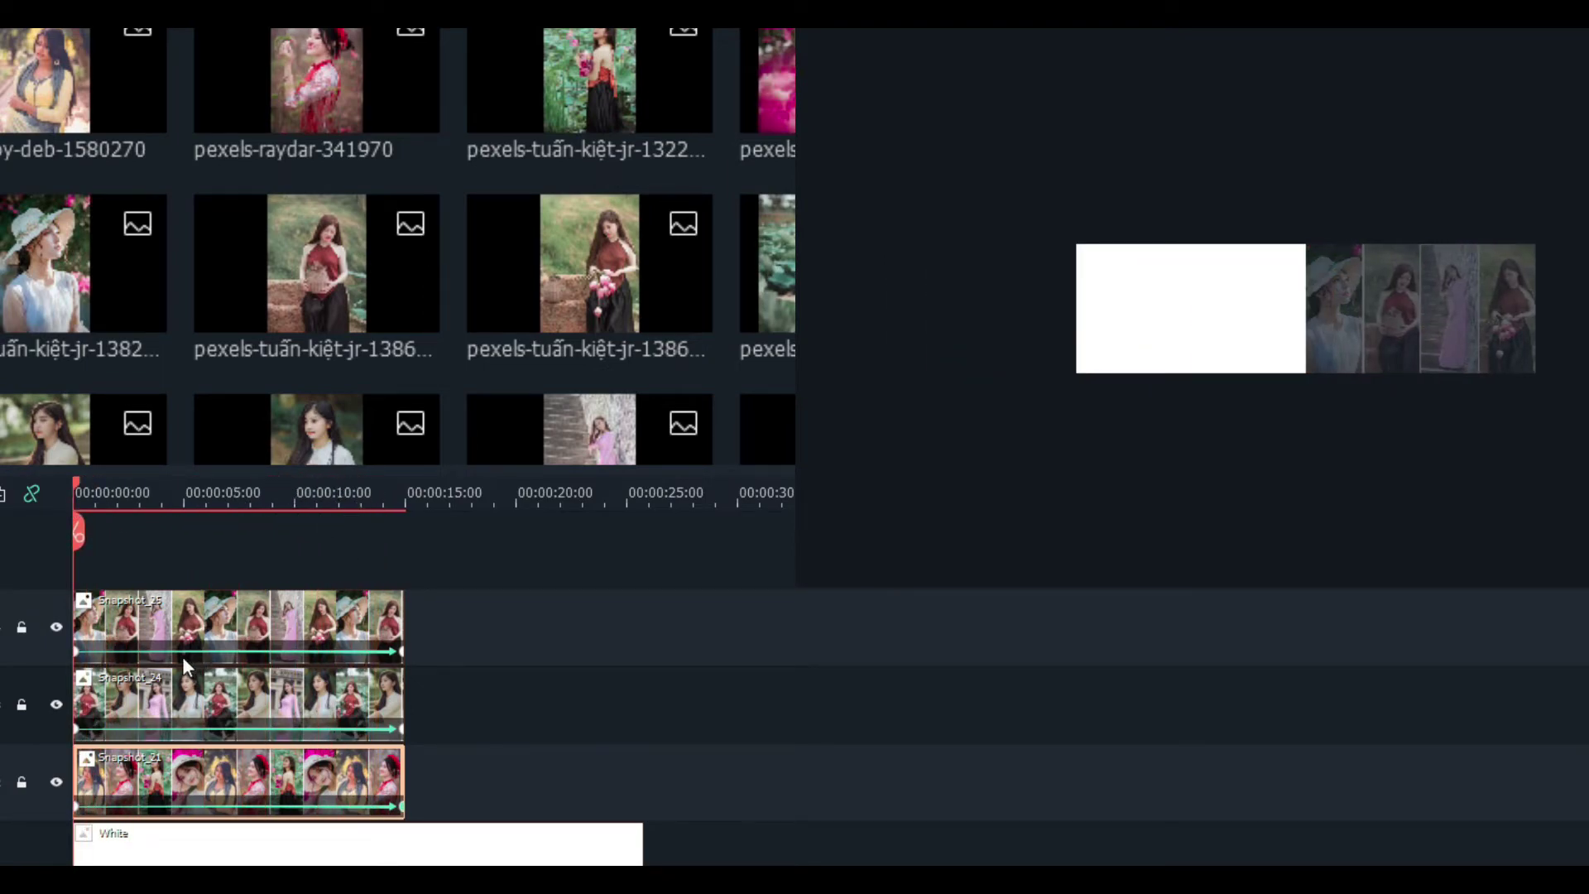
pyautogui.moveTo(76, 481); pyautogui.dragTo(243, 522)
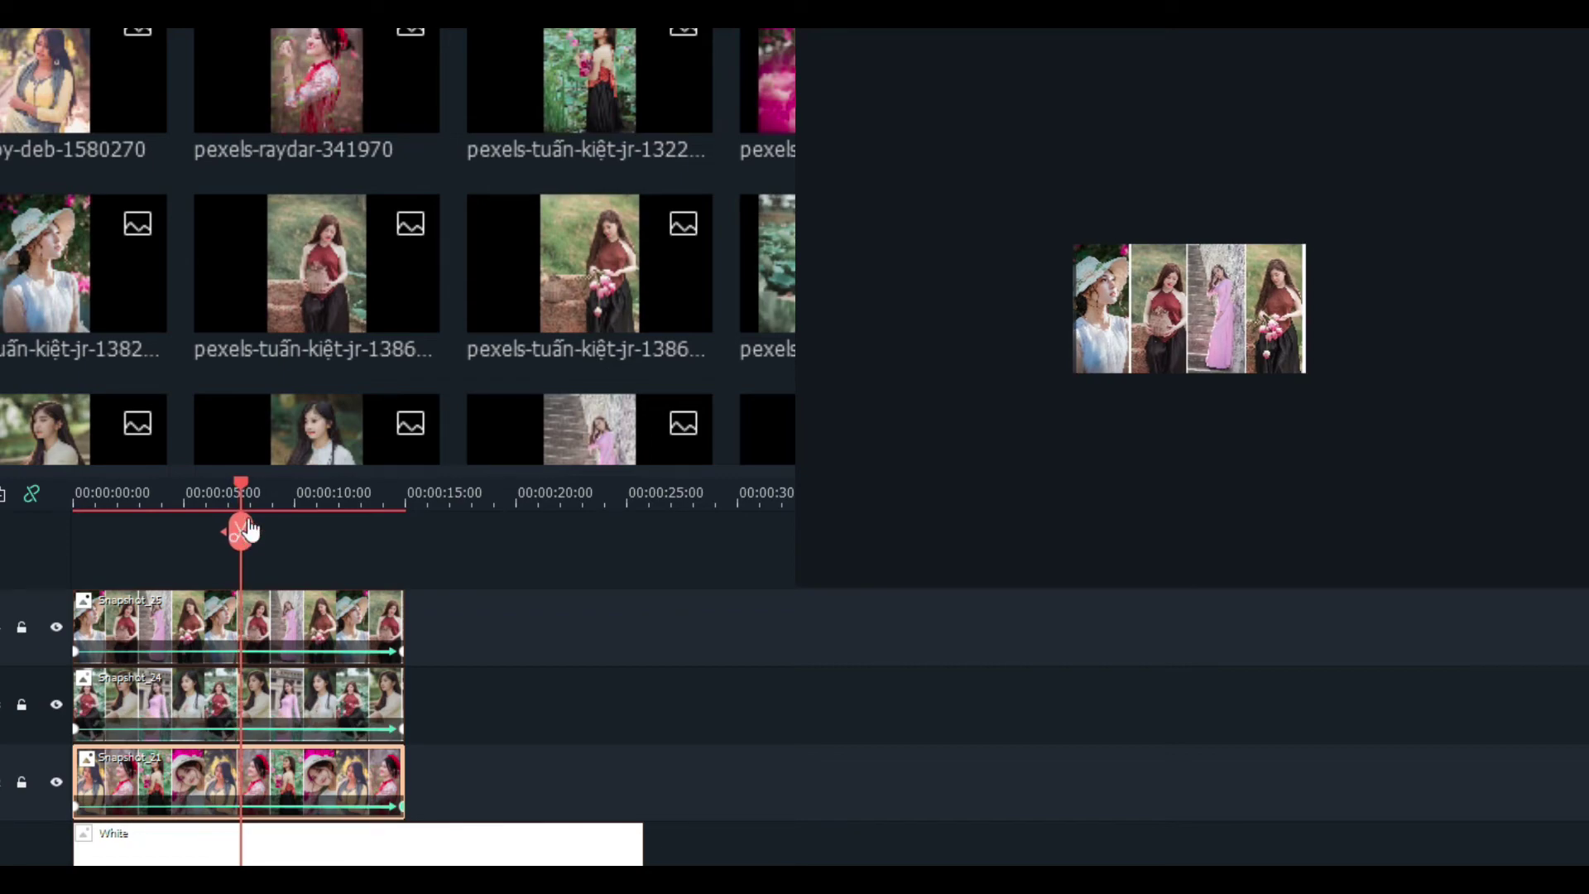
pyautogui.moveTo(286, 494); pyautogui.dragTo(469, 480)
# Step: Compress the timeline and move Snapshot_24 so it starts partway through Snapshot_21
pyautogui.press('Left')
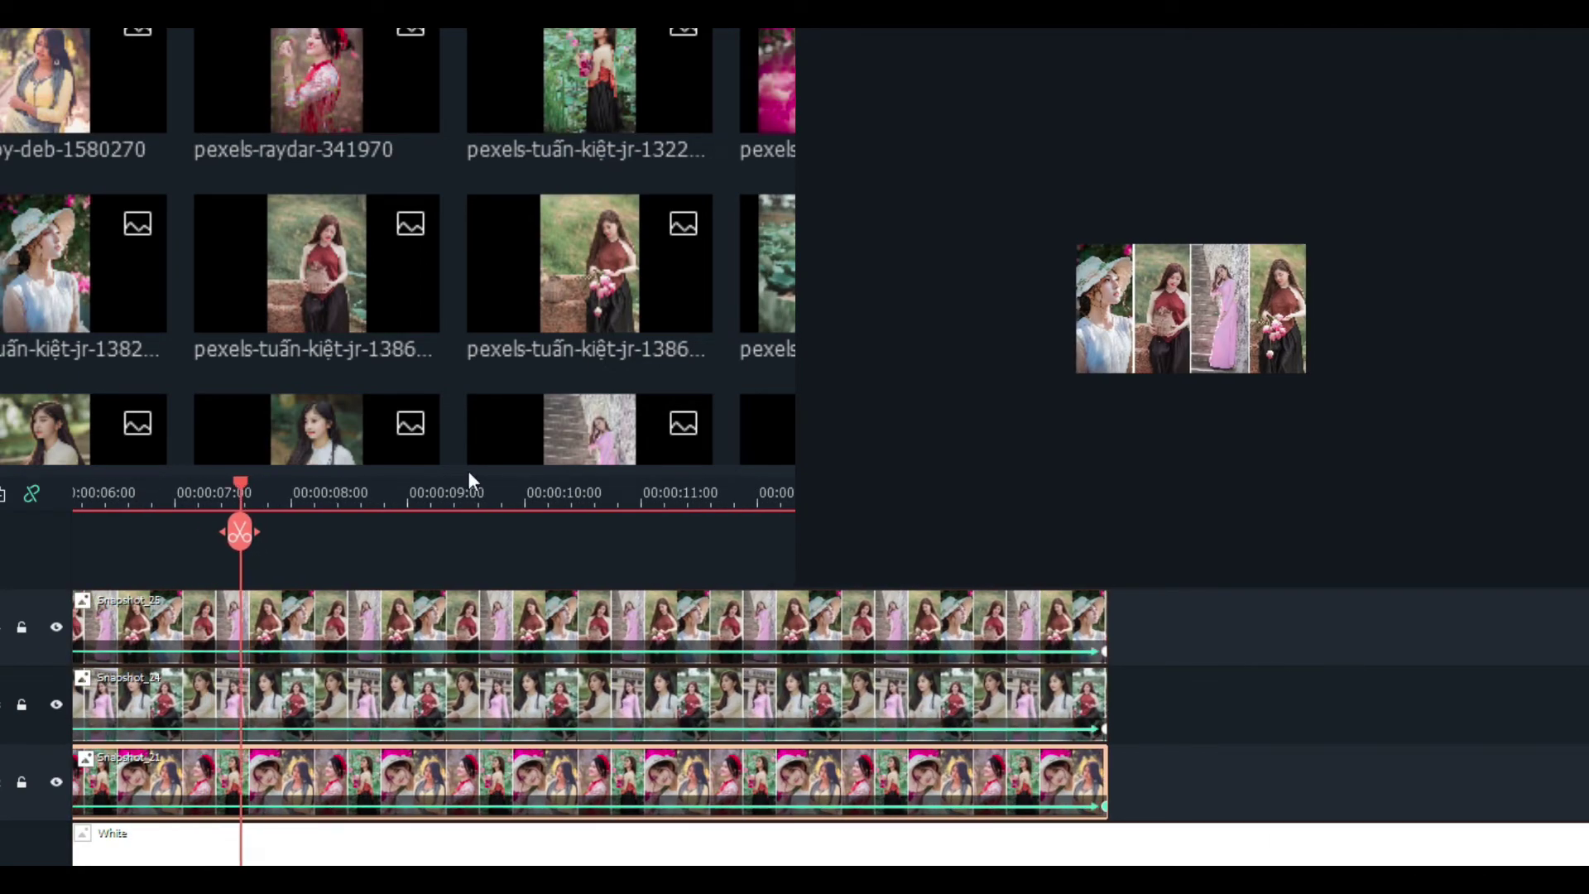
pyautogui.press('Left')
pyautogui.press('Right')
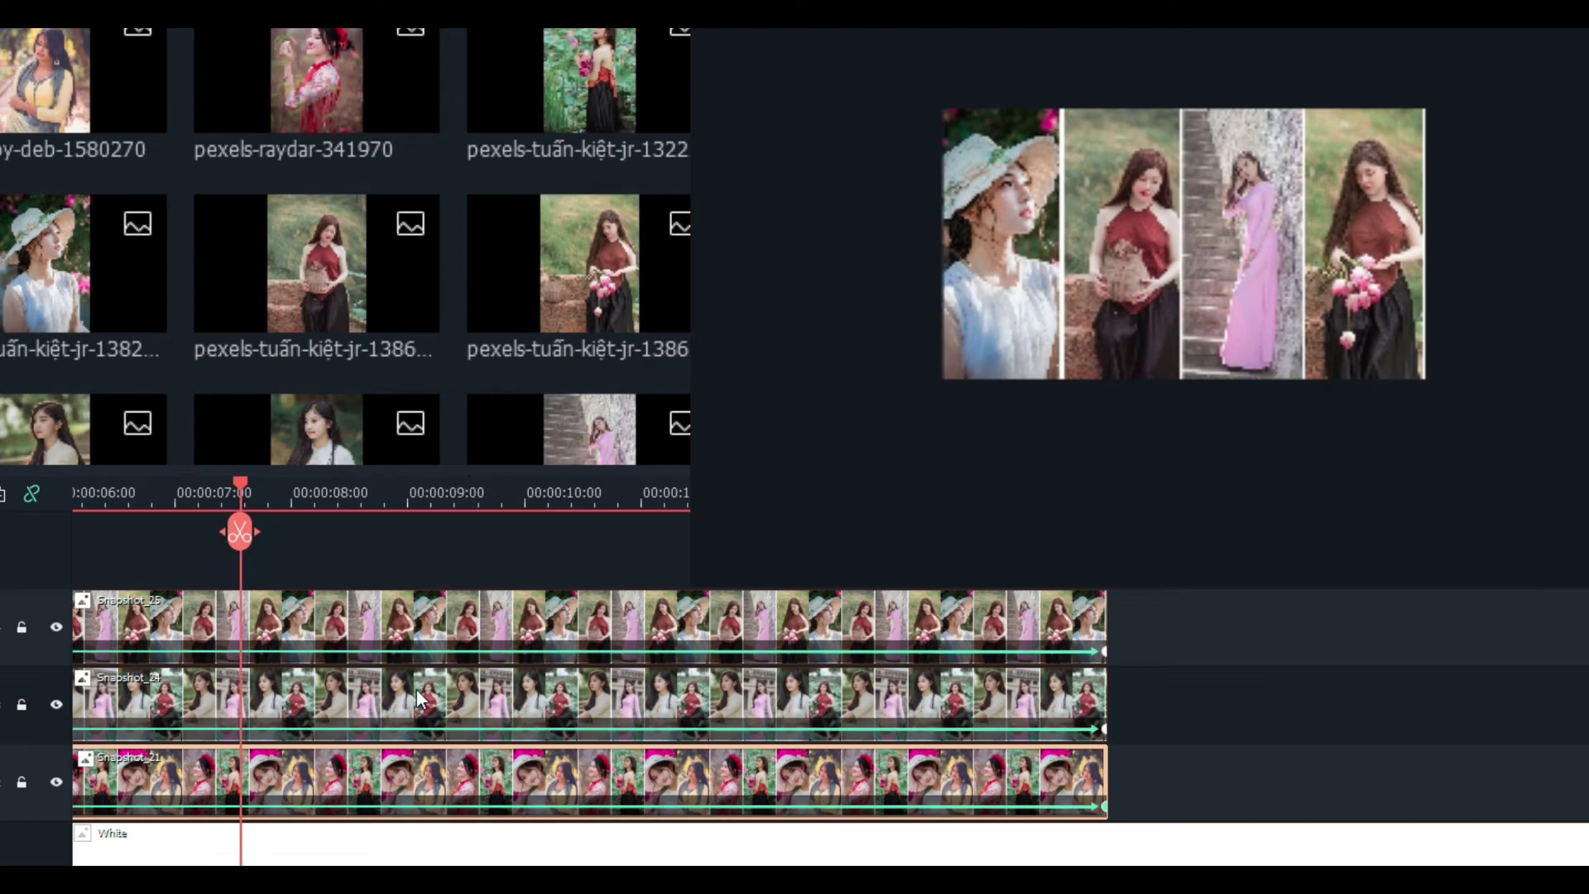
pyautogui.moveTo(516, 498); pyautogui.dragTo(393, 494)
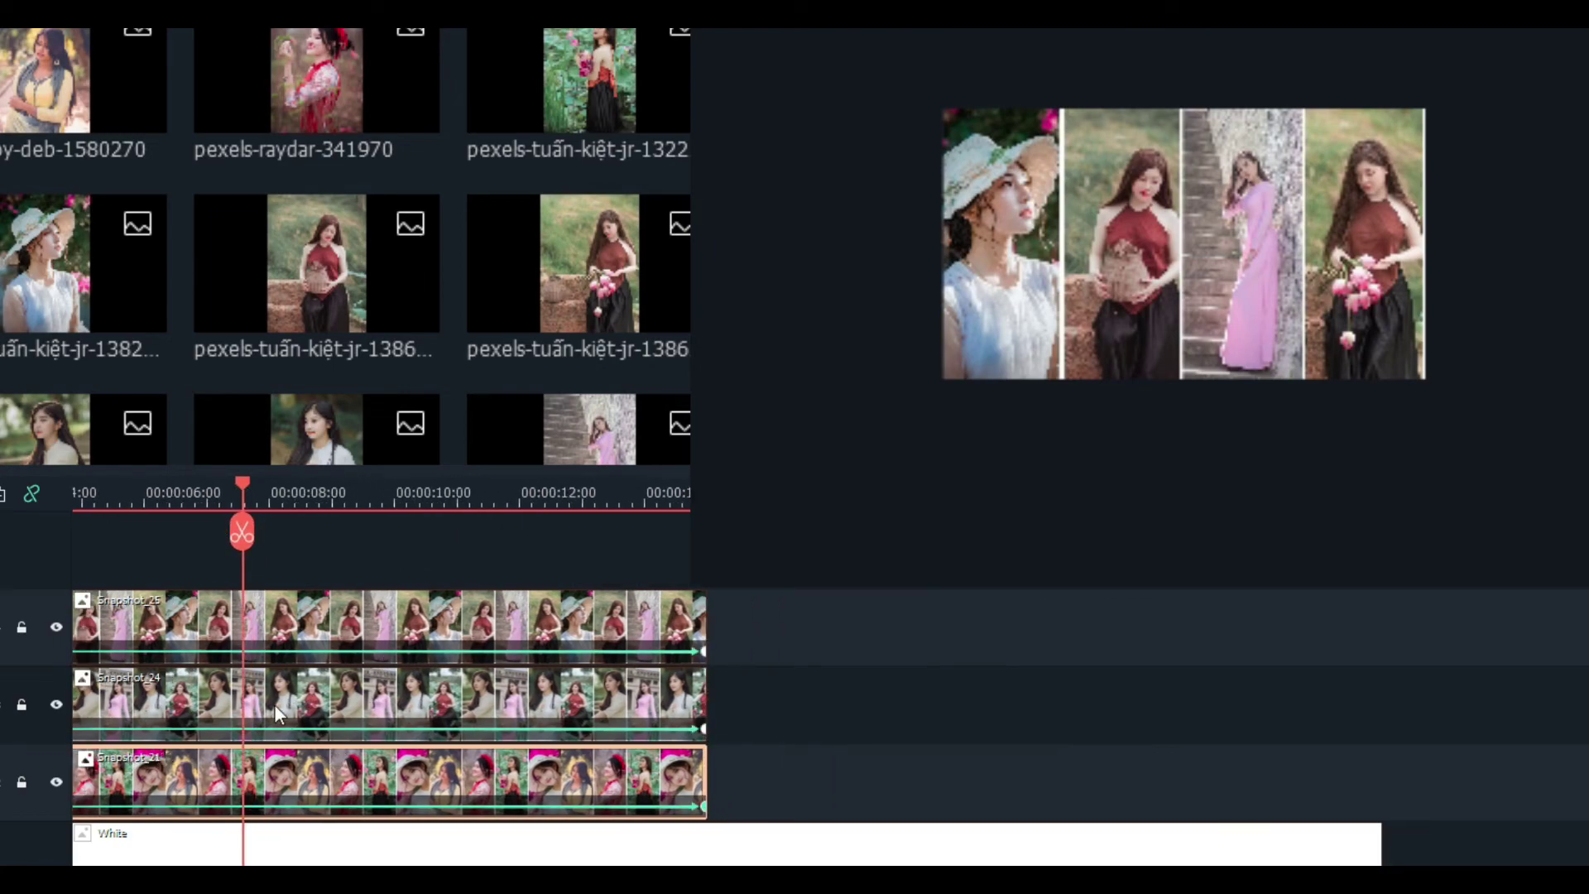
pyautogui.moveTo(275, 704); pyautogui.dragTo(738, 702)
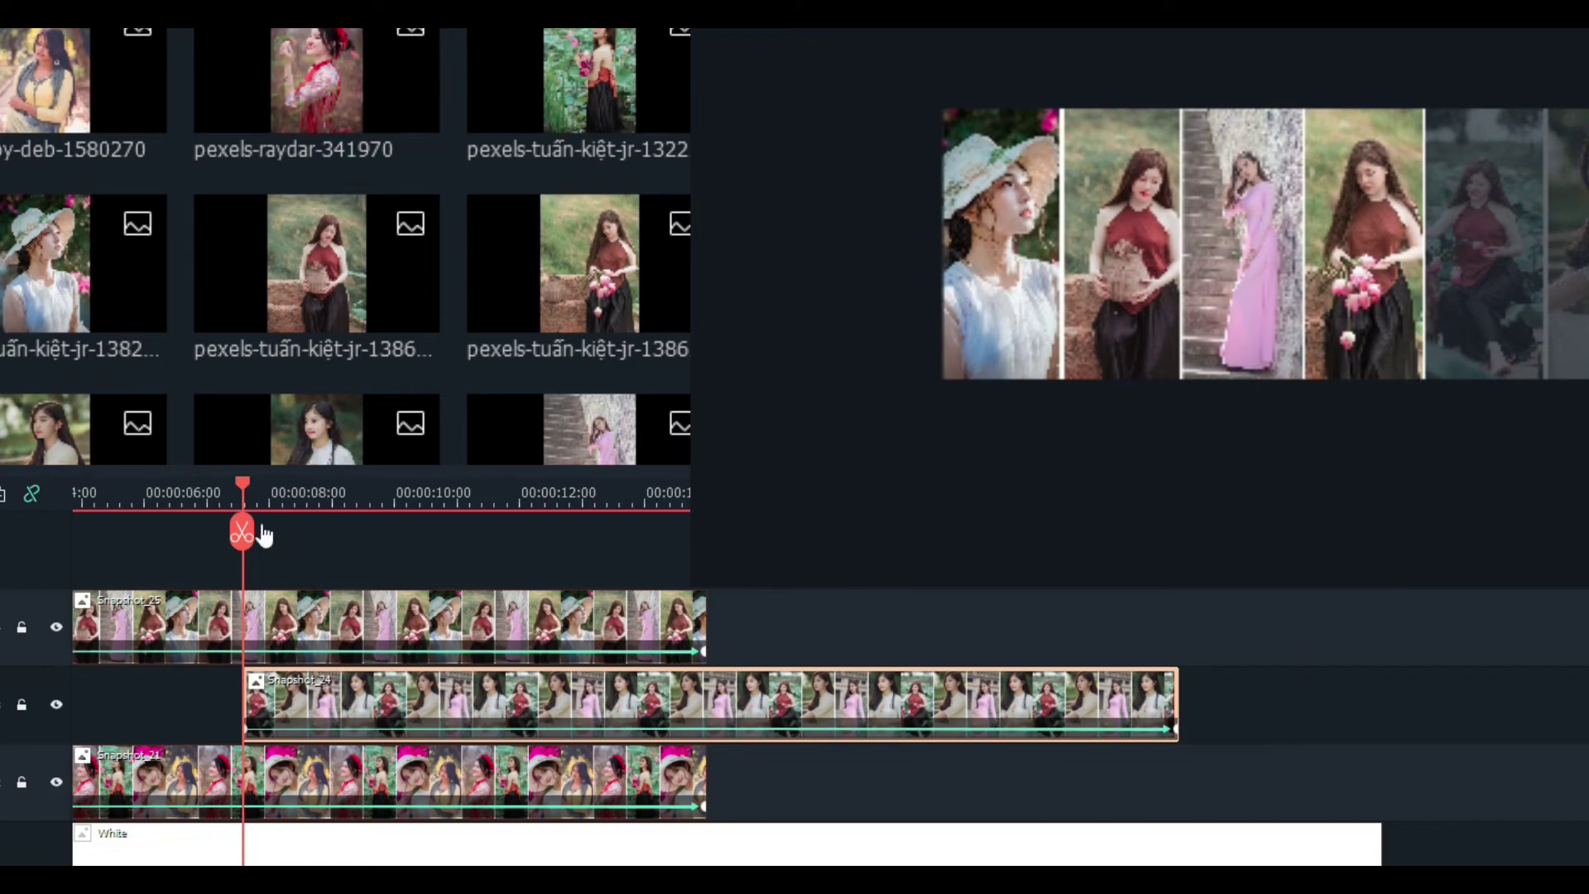
# Step: Find where Snapshot_21 ends and start Snapshot_25 at that point
pyautogui.moveTo(246, 483); pyautogui.dragTo(714, 483)
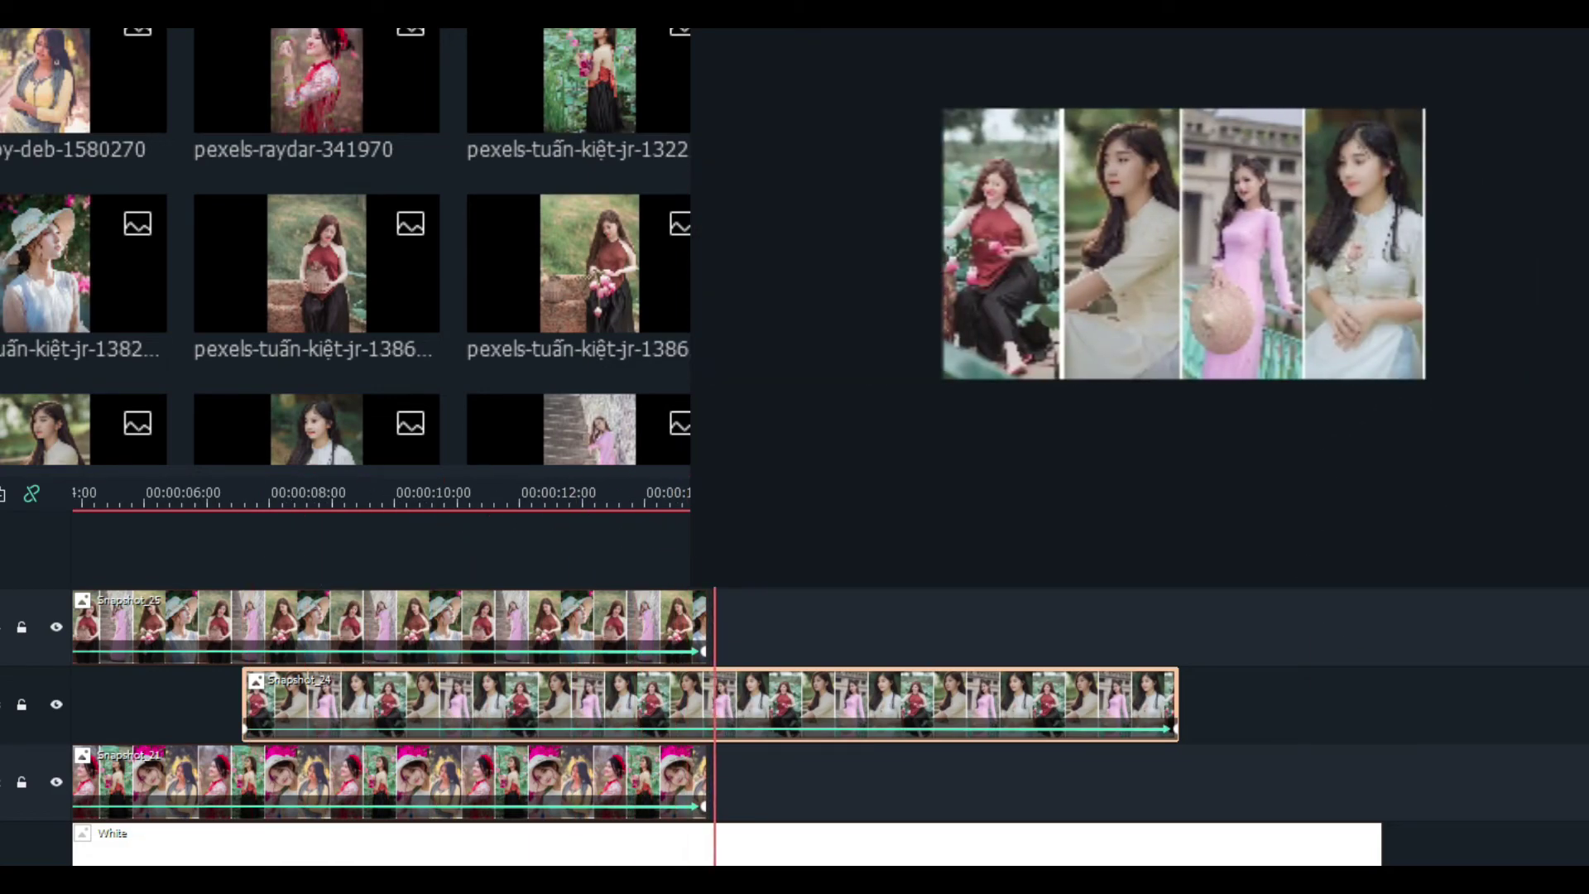
pyautogui.moveTo(714, 589)
pyautogui.mouseDown()
pyautogui.moveTo(965, 589)
pyautogui.moveTo(714, 589)
pyautogui.mouseUp()
pyautogui.moveTo(444, 629); pyautogui.dragTo(1368, 626)
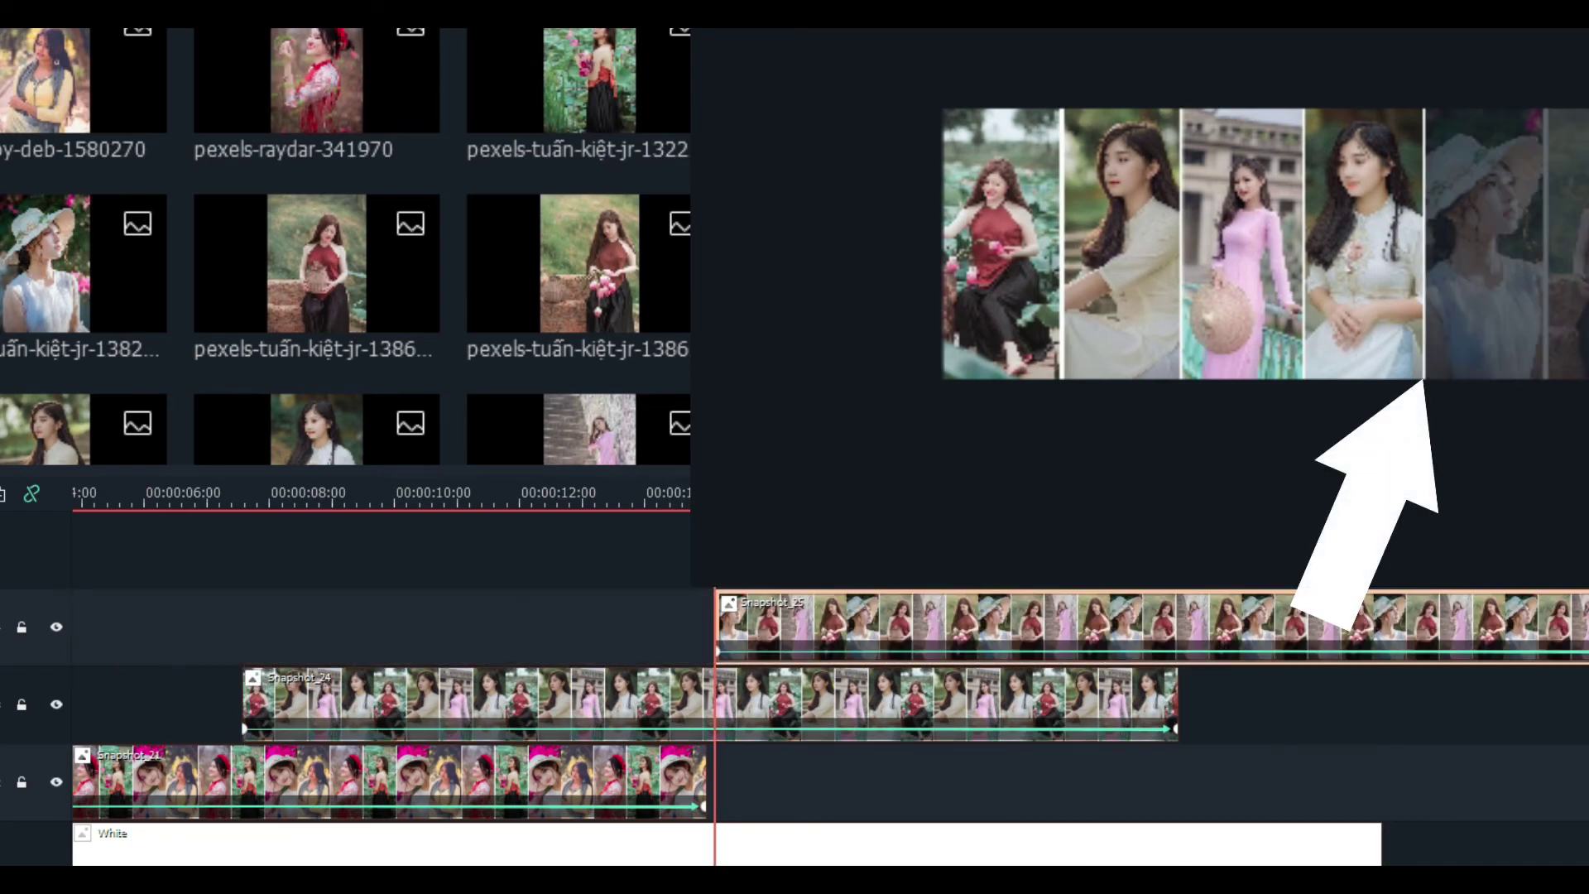
pyautogui.moveTo(1282, 501); pyautogui.dragTo(564, 519)
pyautogui.scroll(-1, 564, 519)
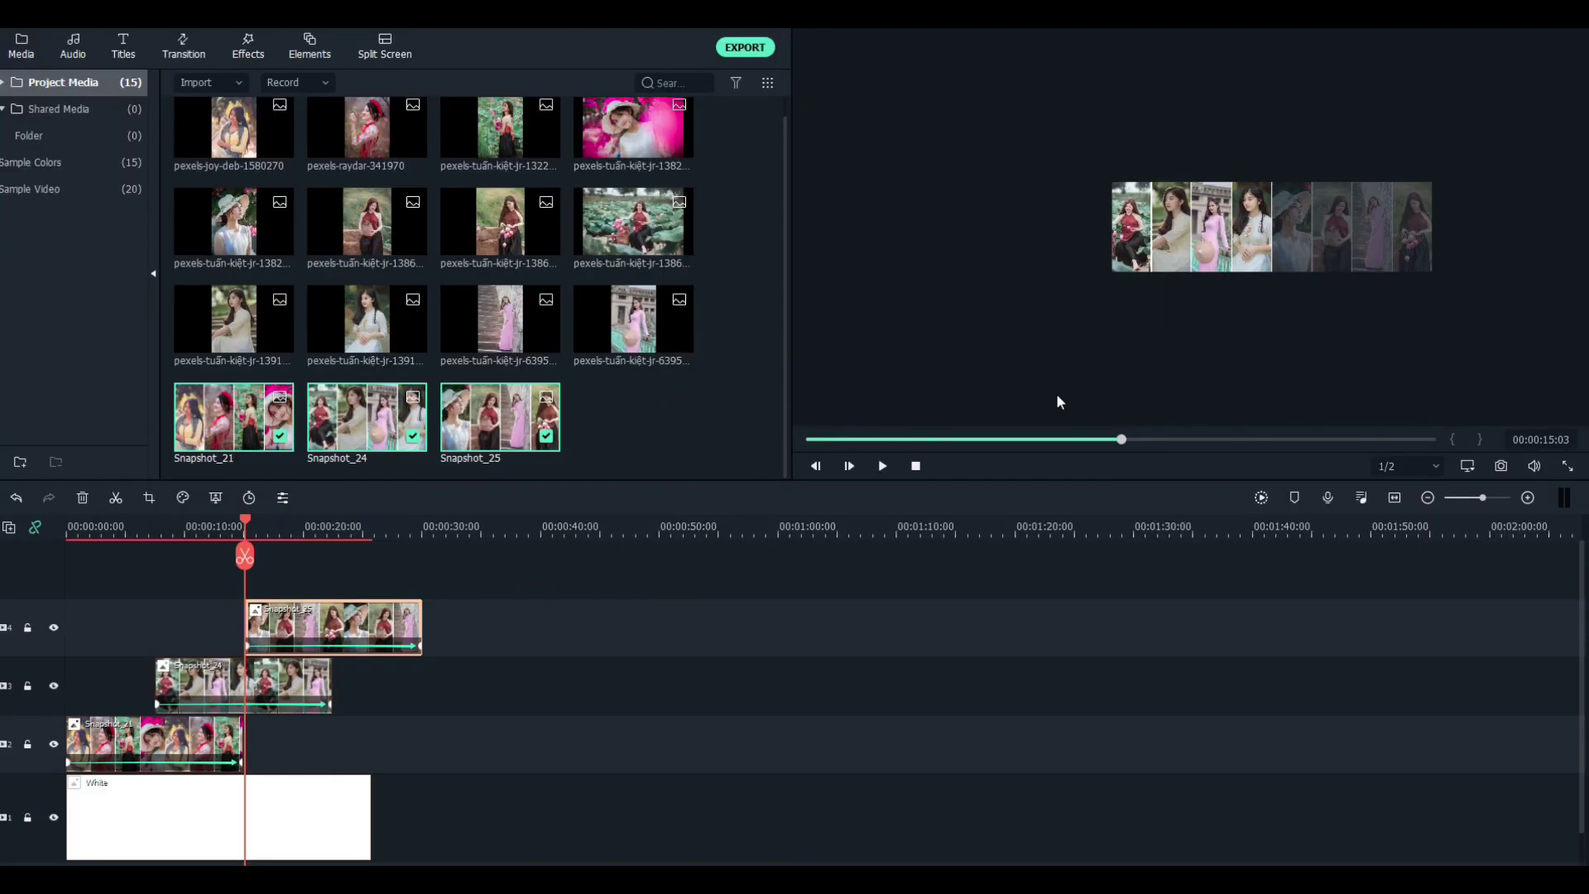
# Step: Set the preview zoom level to Fit and play the strip from 00:00:00
pyautogui.rightClick(1274, 276)
pyautogui.moveTo(1344, 389)
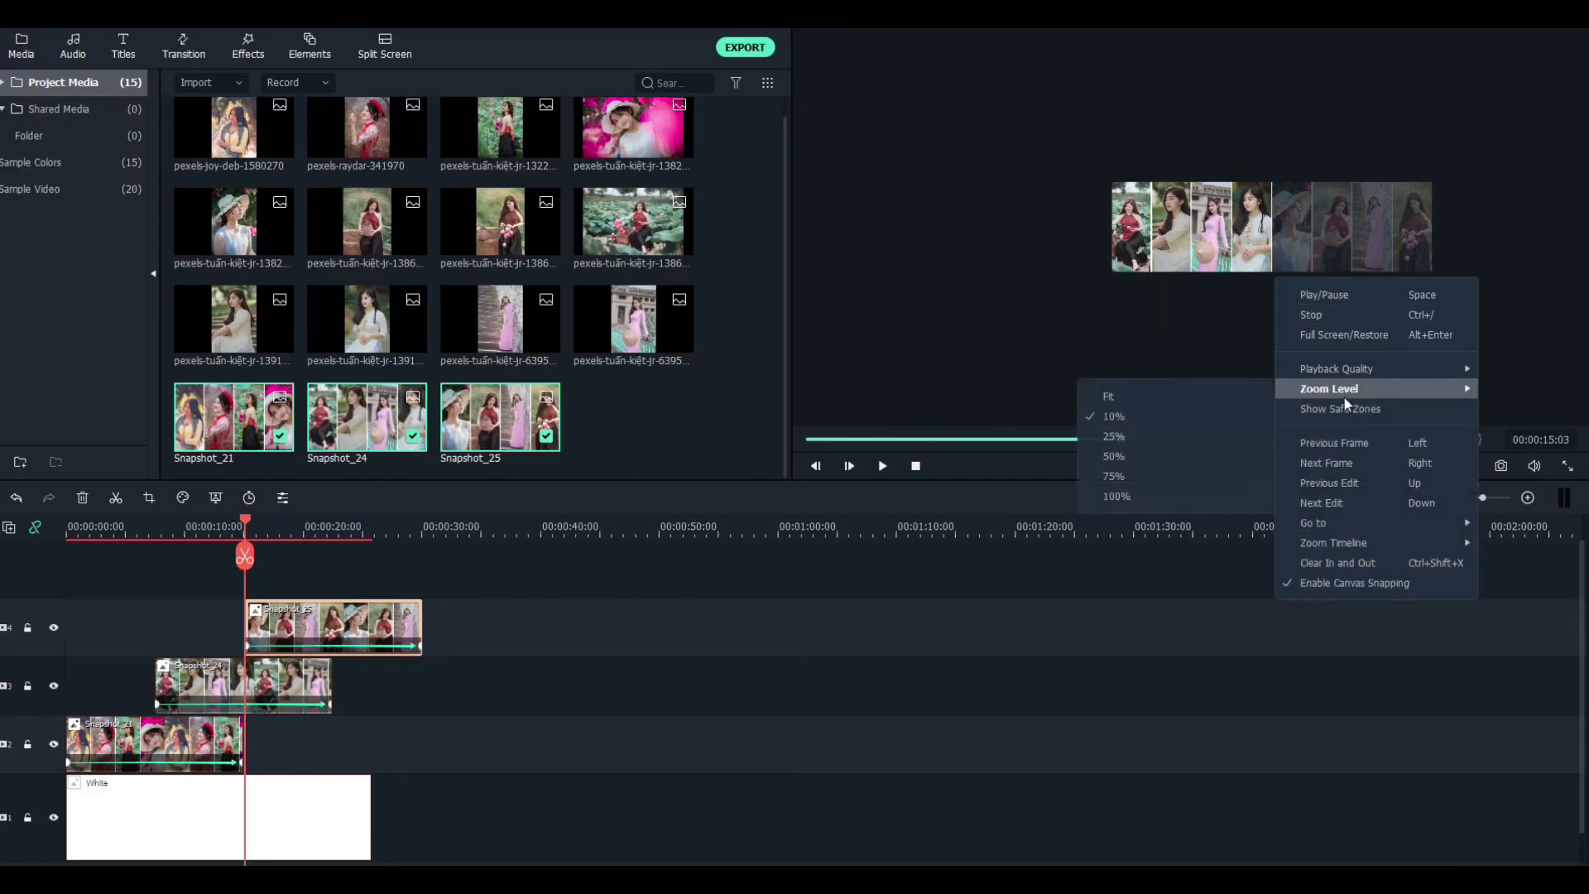
pyautogui.click(1150, 400)
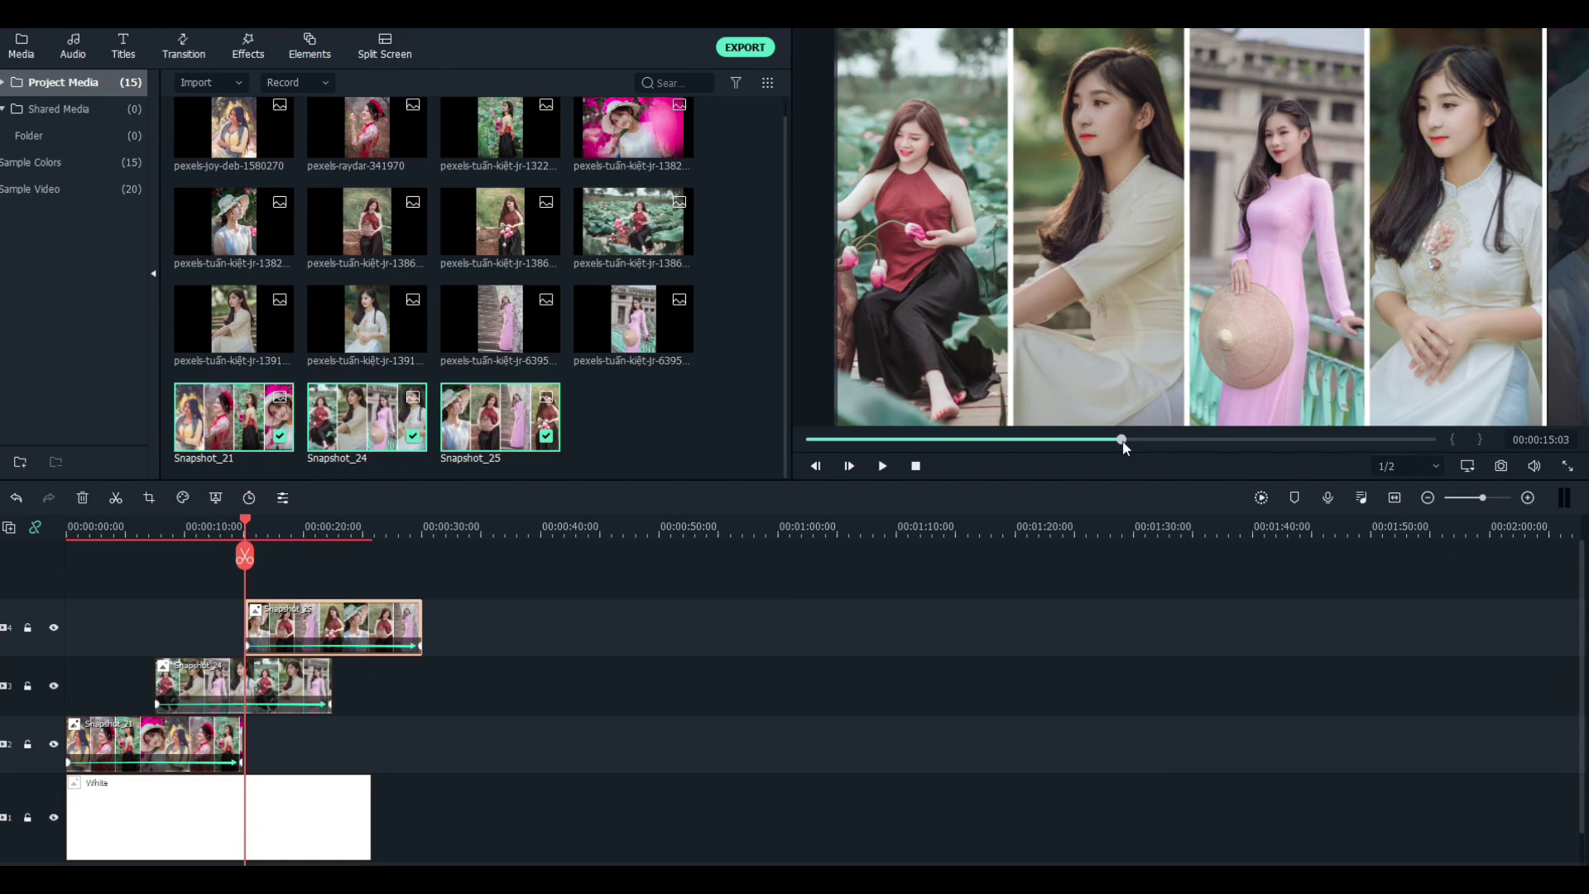
pyautogui.moveTo(1123, 445); pyautogui.dragTo(786, 447)
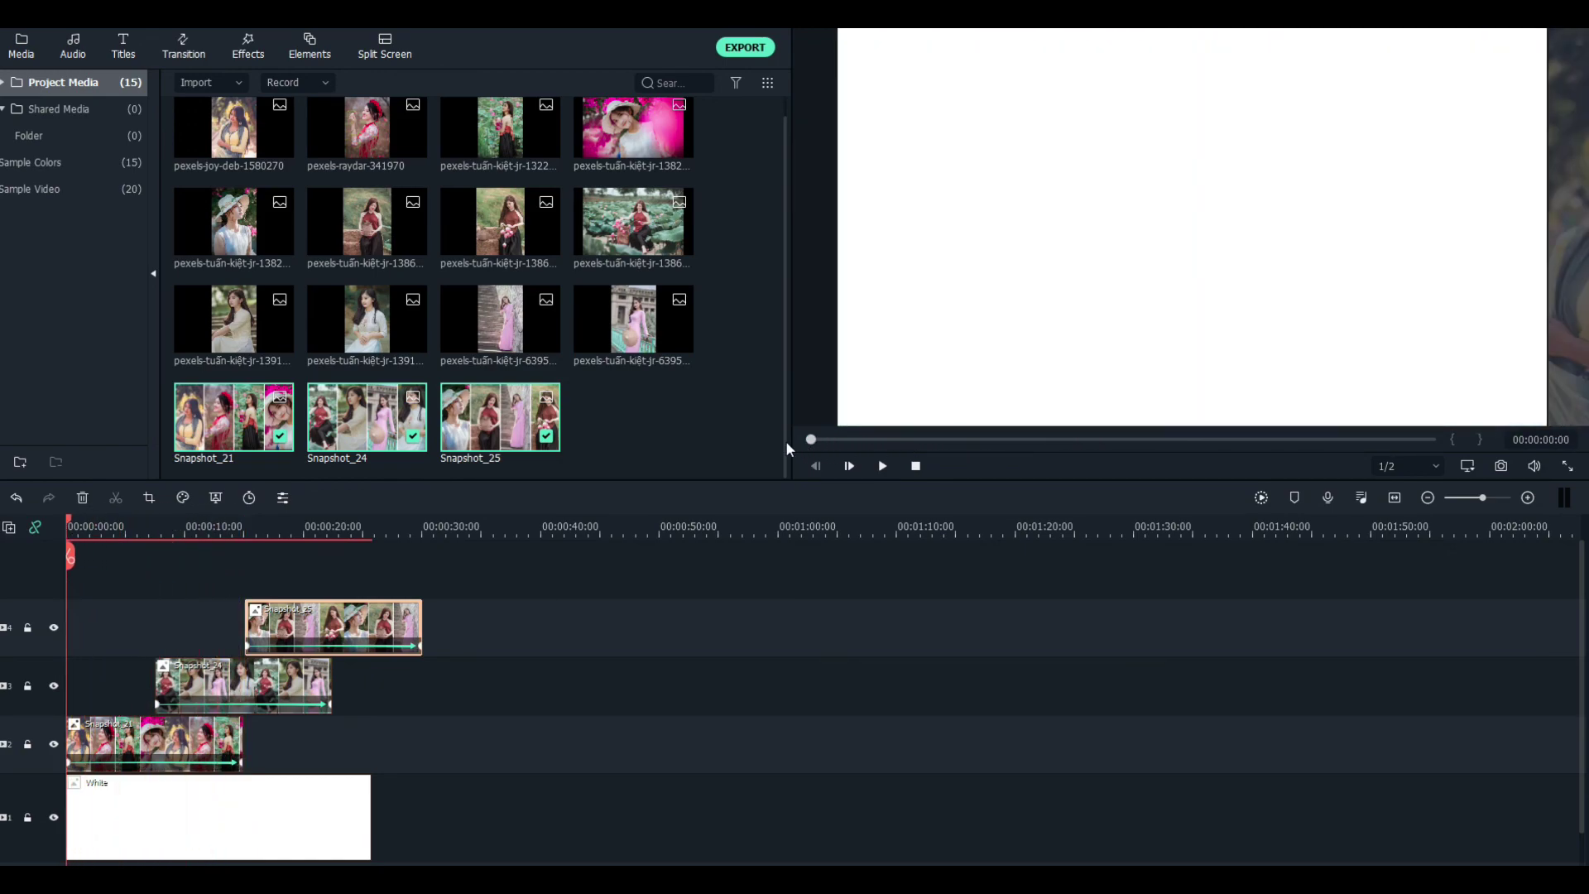
pyautogui.press('space')
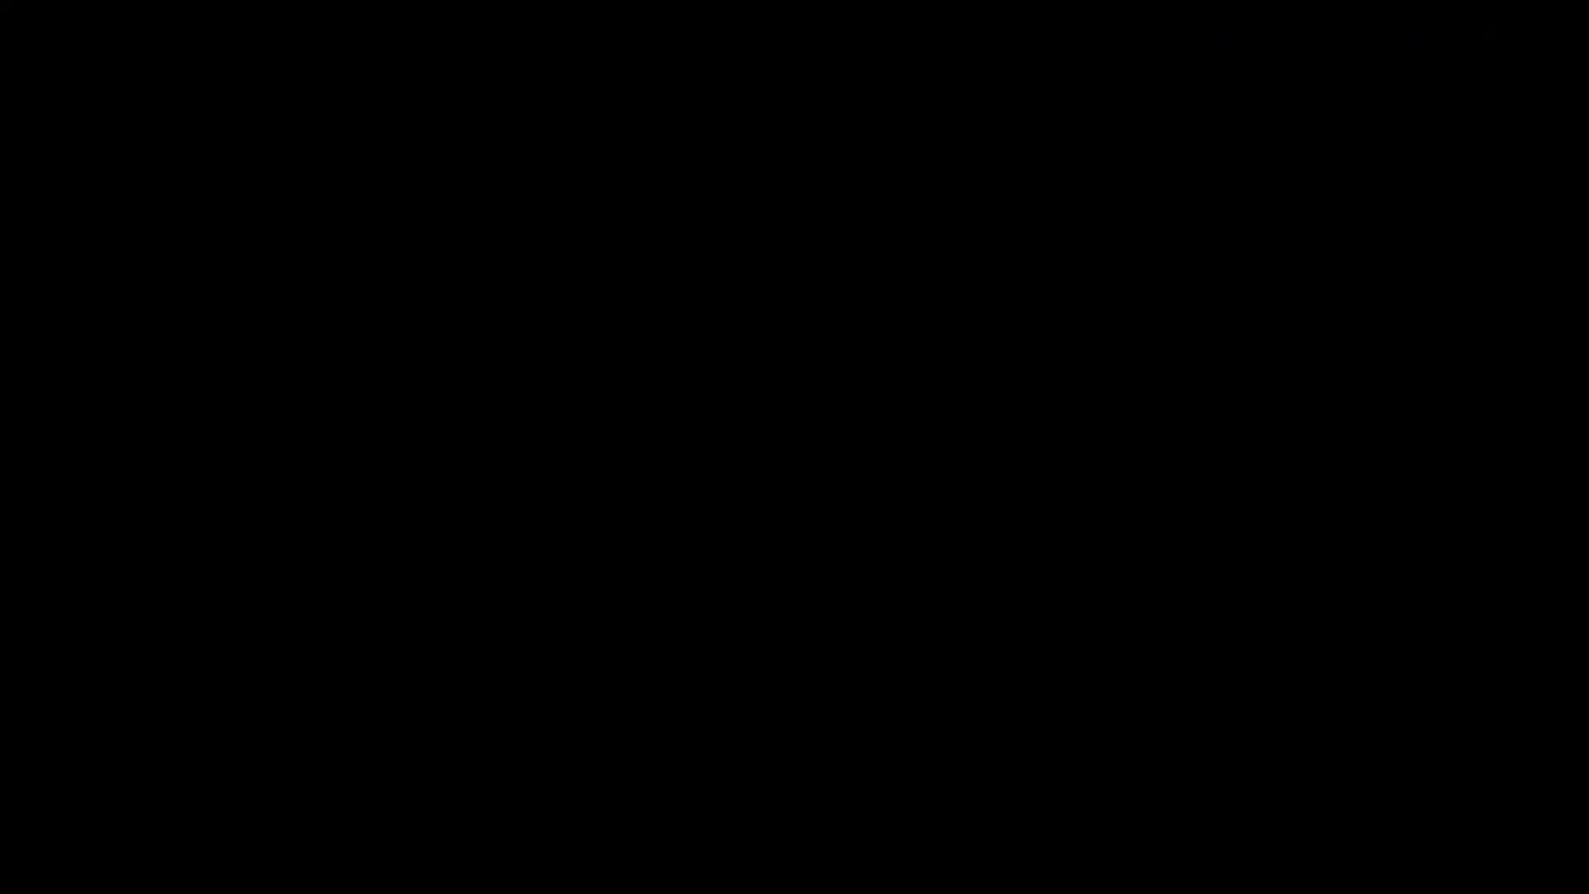